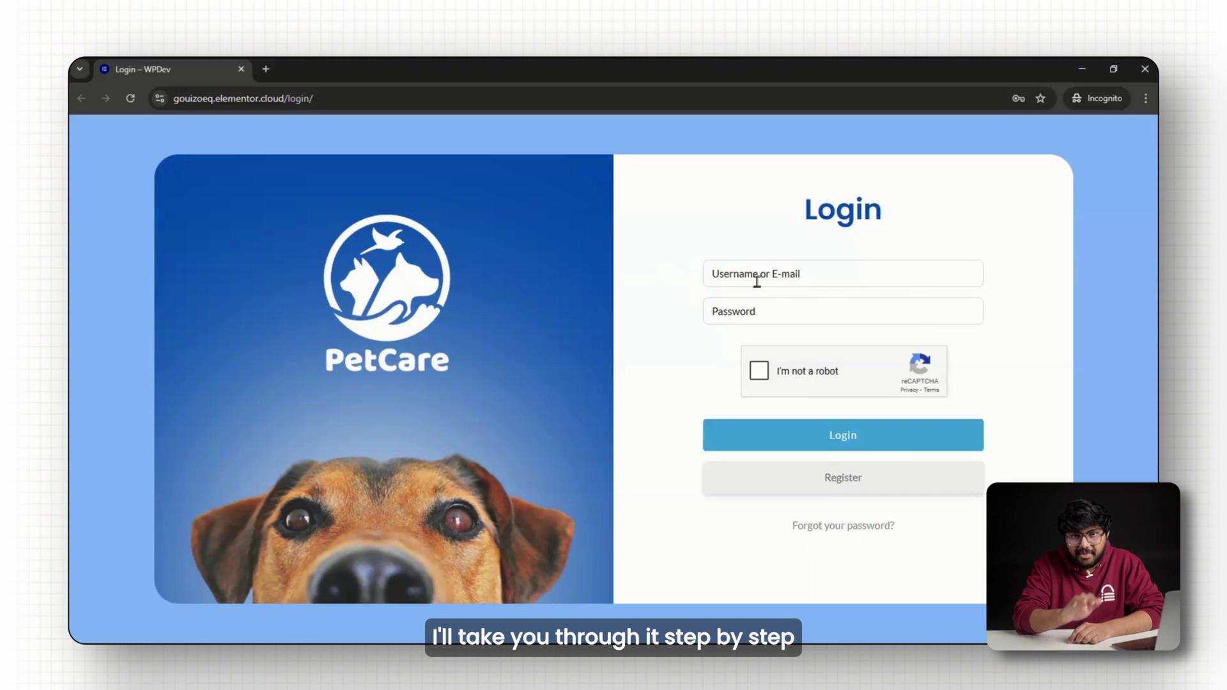
Enter the username and password in the PetCare login form
left_click(756, 282)
type("Sam")
left_click(762, 310)
type("•••••")
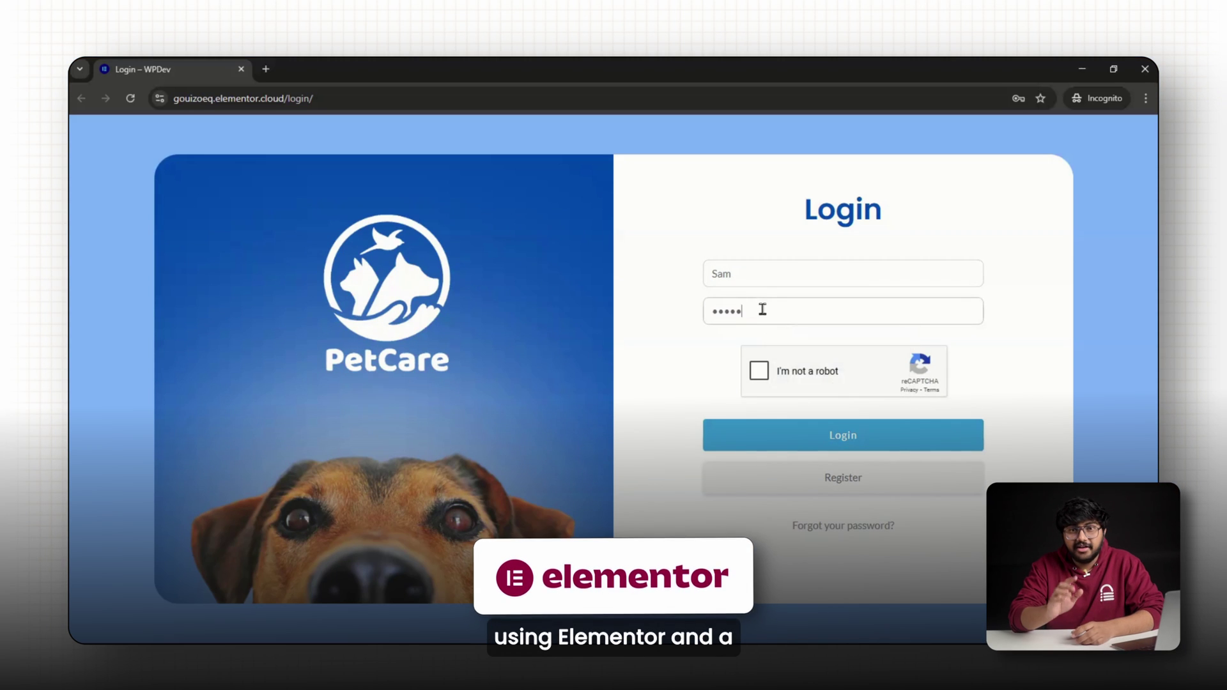
type("•••")
Start the reCAPTCHA check, mark all seven stairs tiles and verify
left_click(760, 371)
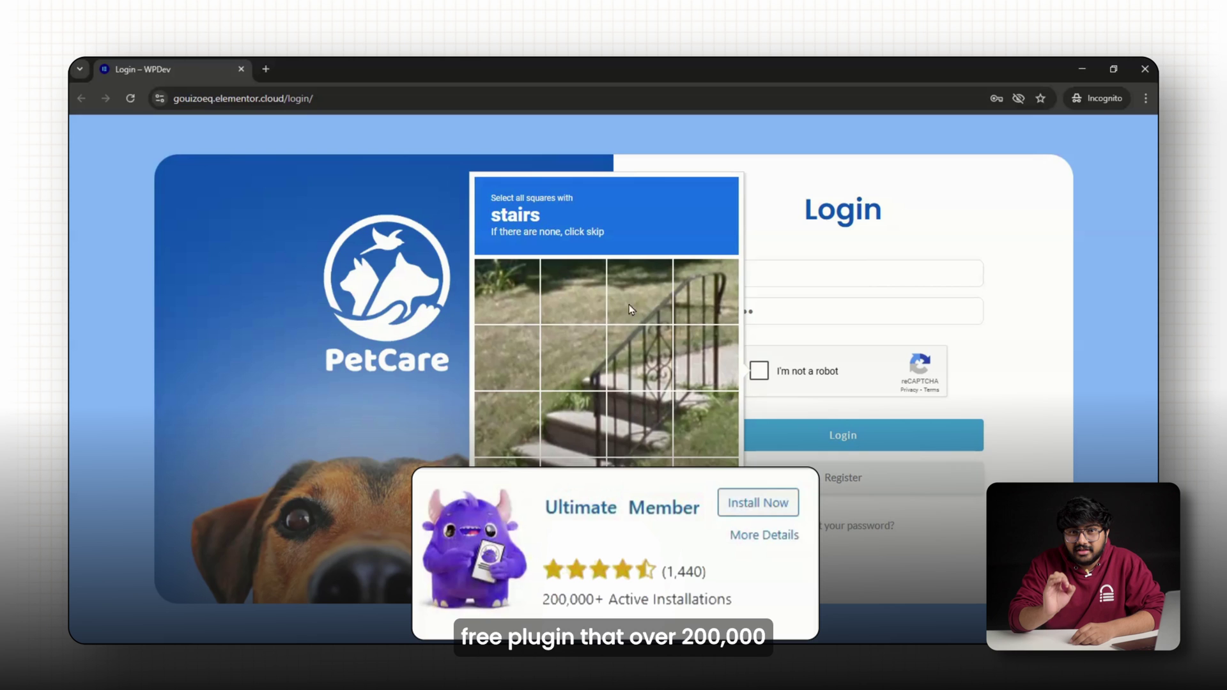
left_click(629, 304)
left_click(639, 358)
left_click(689, 341)
left_click(703, 291)
left_click(640, 424)
left_click(573, 425)
left_click(581, 369)
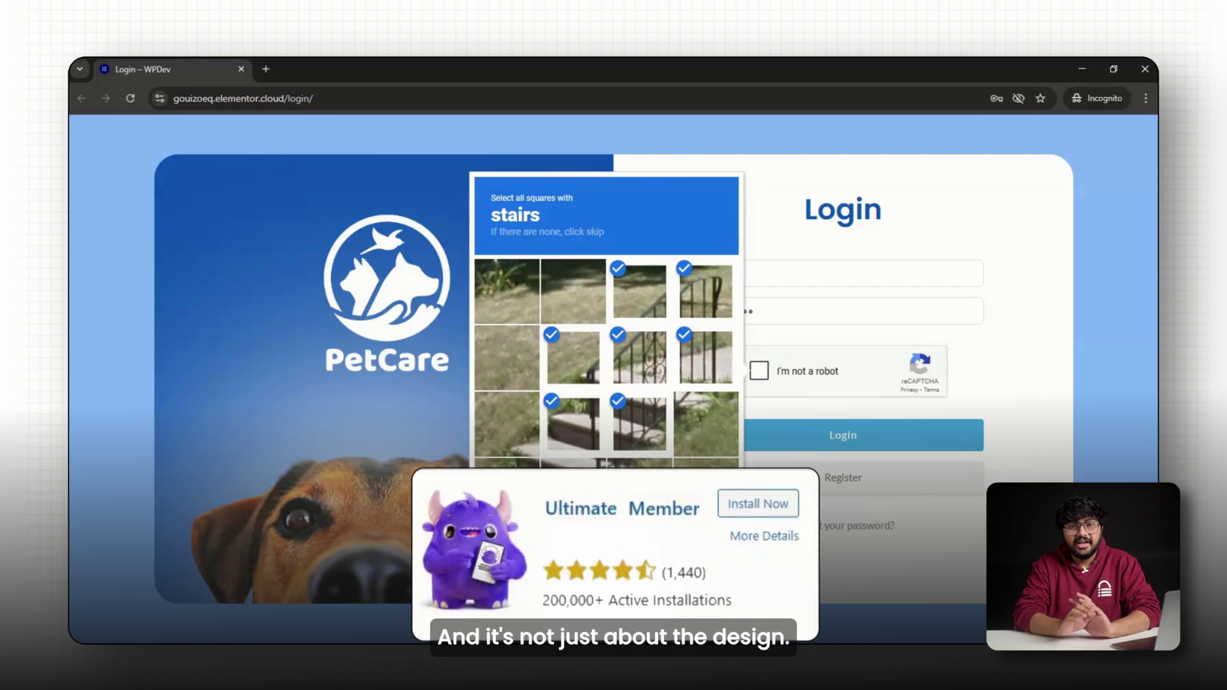
left_click(703, 549)
Mark all nine motorcycle tiles in the next challenge and verify
left_click(573, 487)
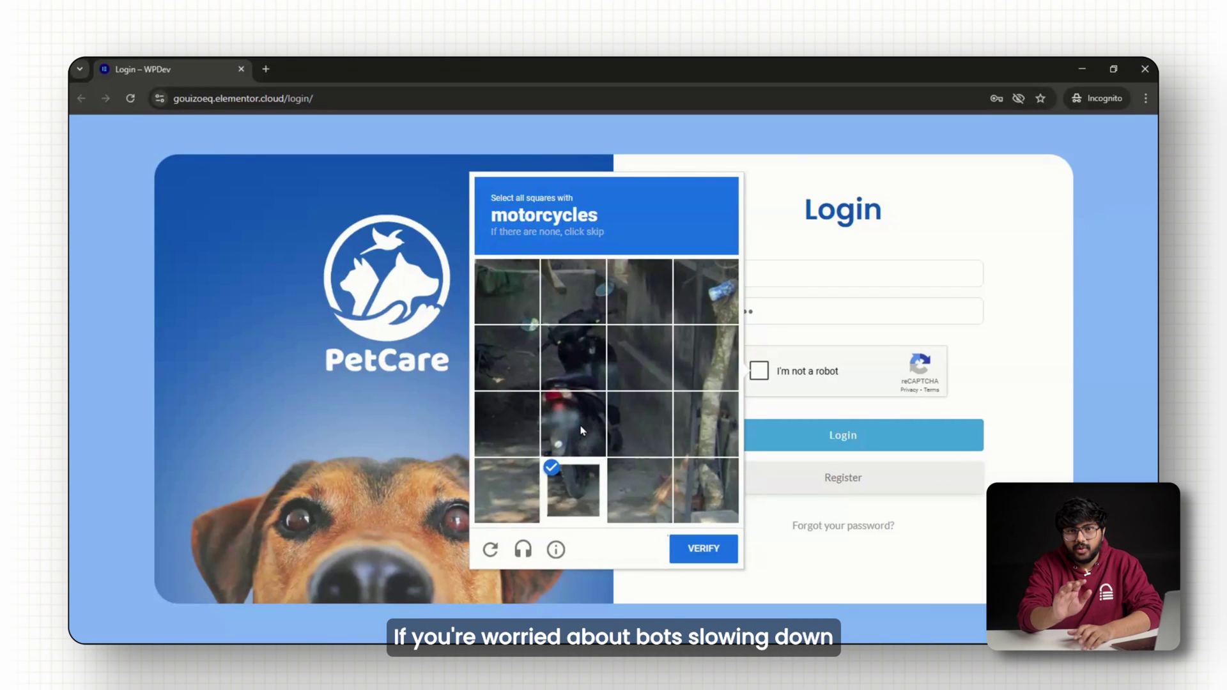
left_click(574, 425)
left_click(640, 425)
left_click(639, 358)
left_click(573, 358)
left_click(639, 291)
left_click(573, 292)
left_click(507, 358)
left_click(507, 291)
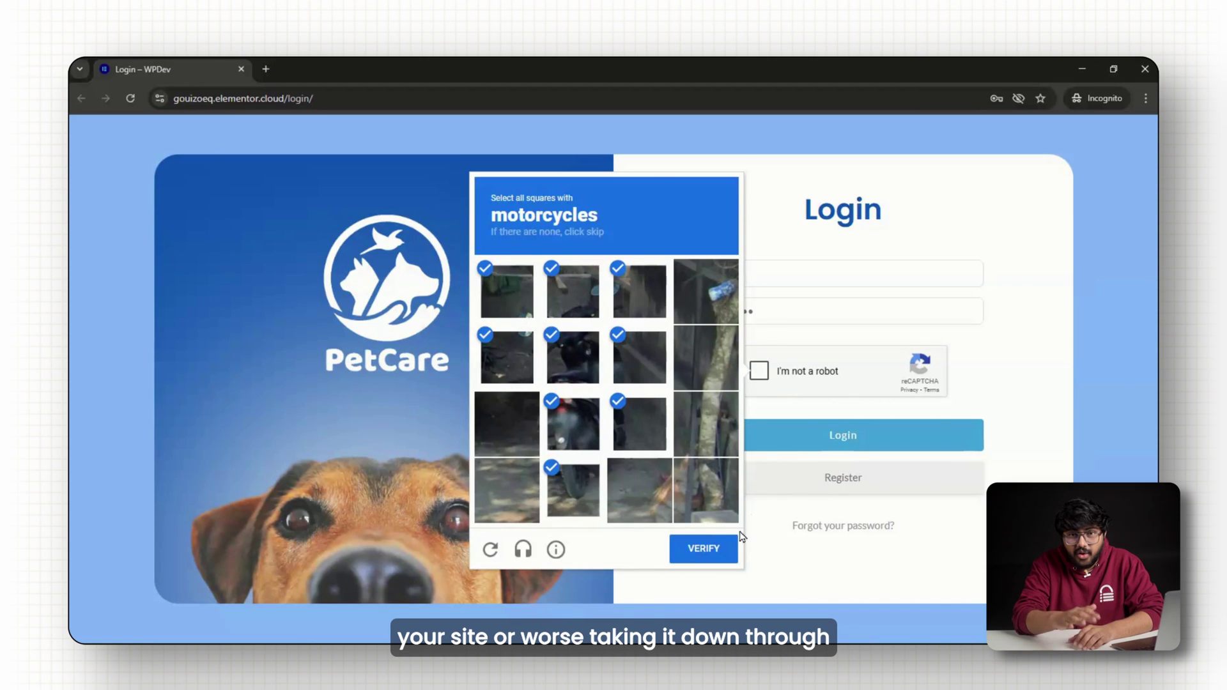
left_click(715, 551)
Mark the three bridge tiles and verify to pass the check
left_click(670, 377)
left_click(527, 306)
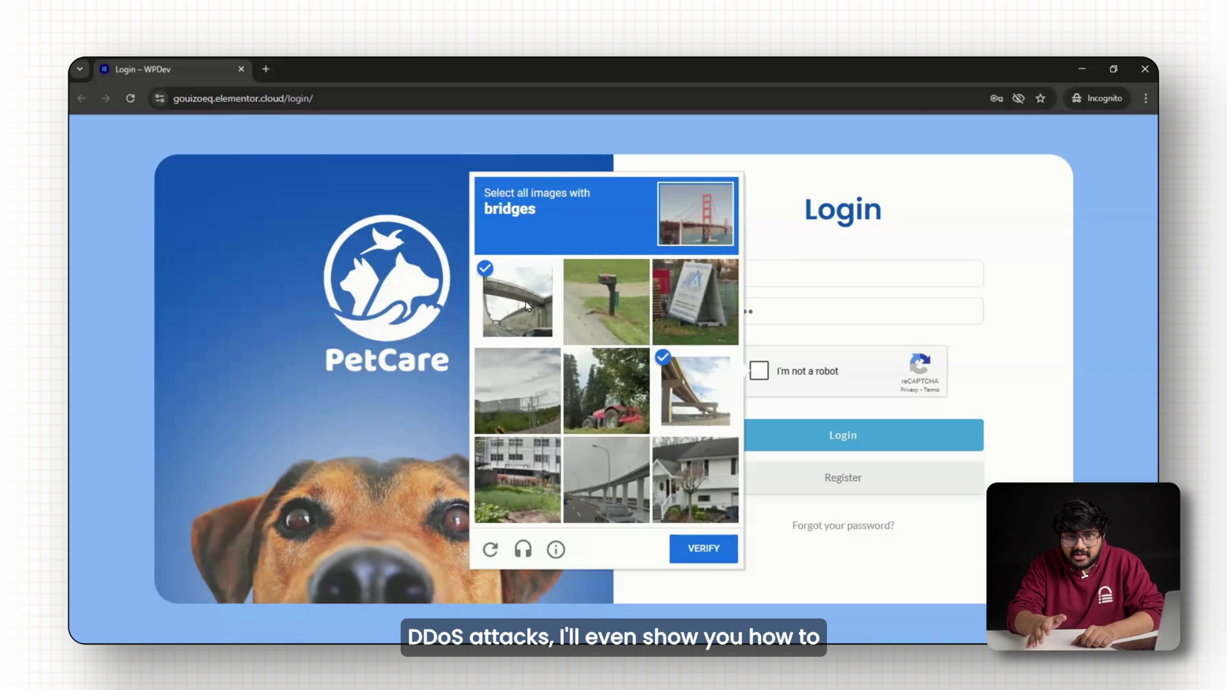
left_click(614, 509)
left_click(704, 548)
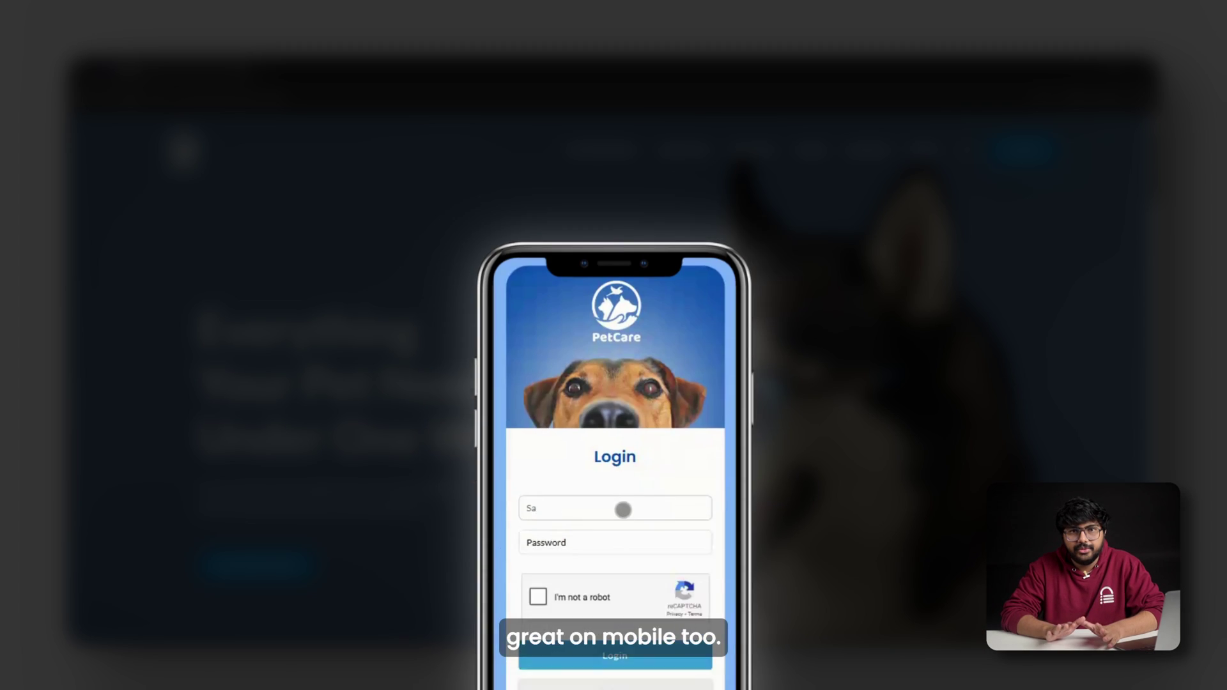
Enter the password on the mobile login and pass the crosswalk reCAPTCHA with three tiles
left_click(609, 364)
type("•••")
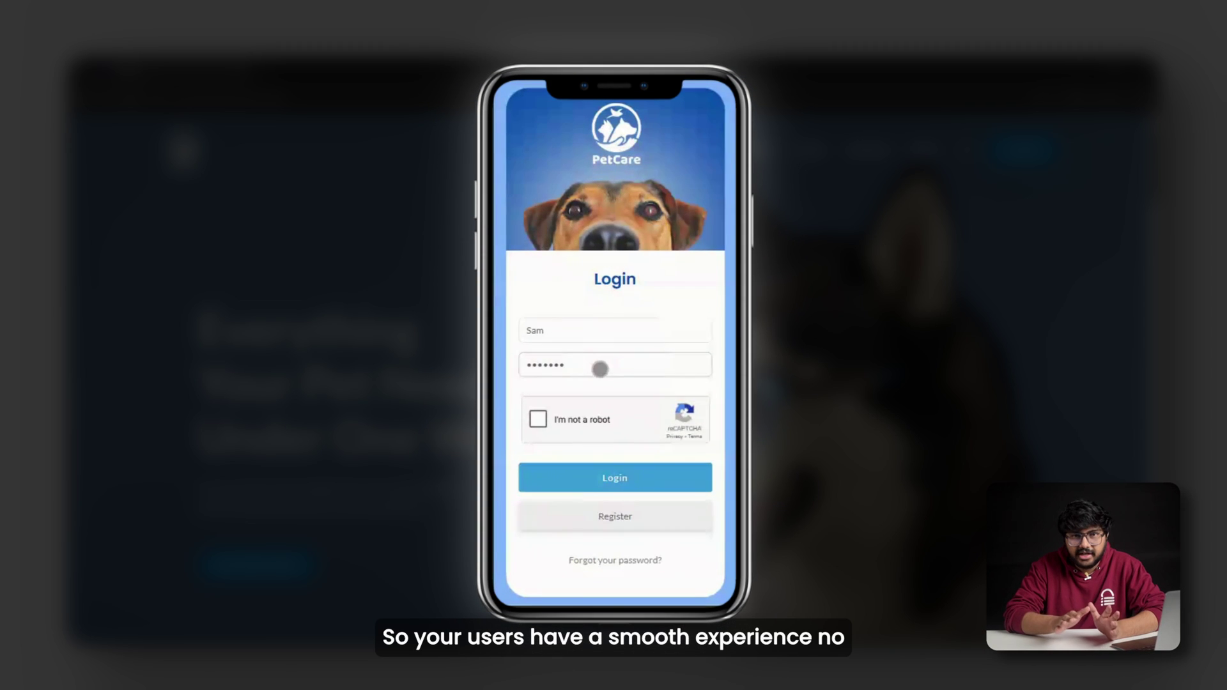
left_click(537, 420)
left_click(530, 225)
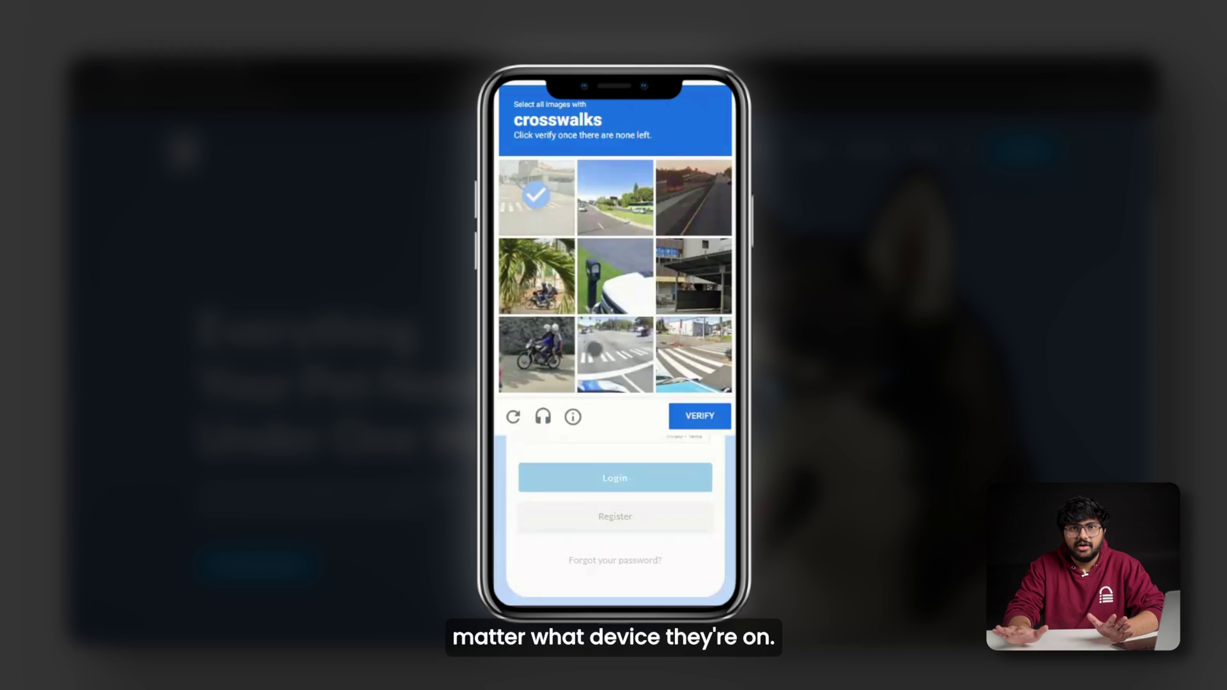
left_click(595, 348)
left_click(696, 357)
left_click(709, 420)
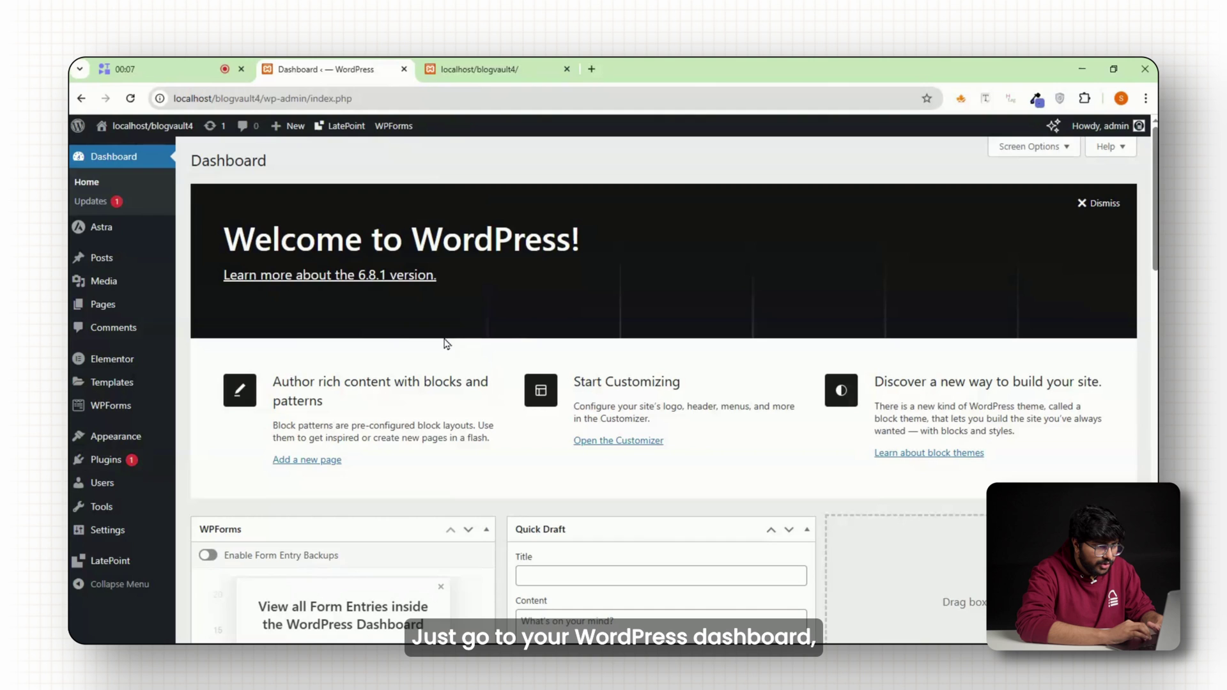
Install the Ultimate Member plugin from the Add Plugins page
mouse_move(105, 459)
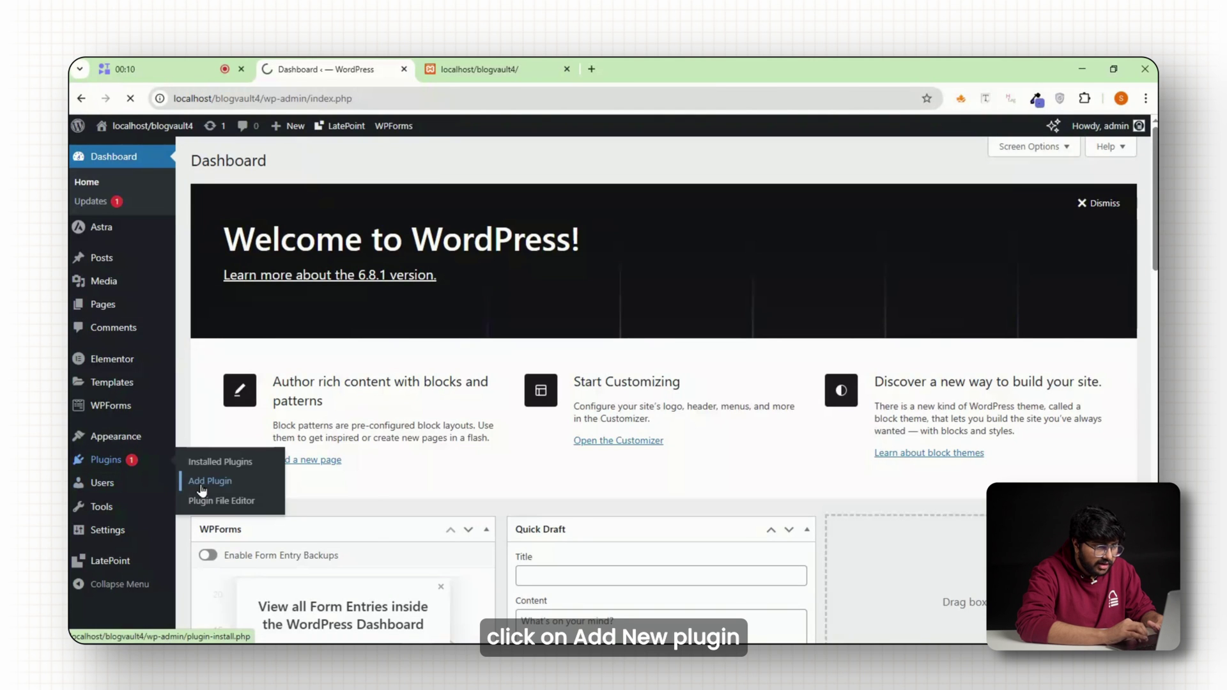
left_click(202, 490)
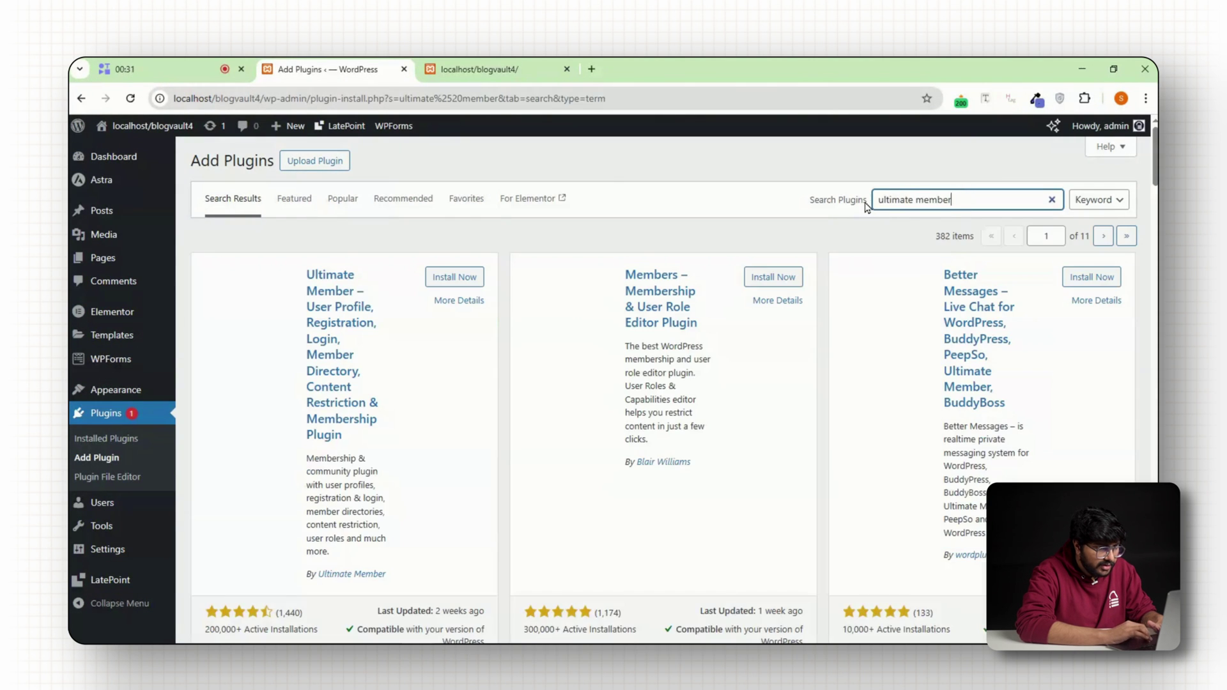
left_click(450, 277)
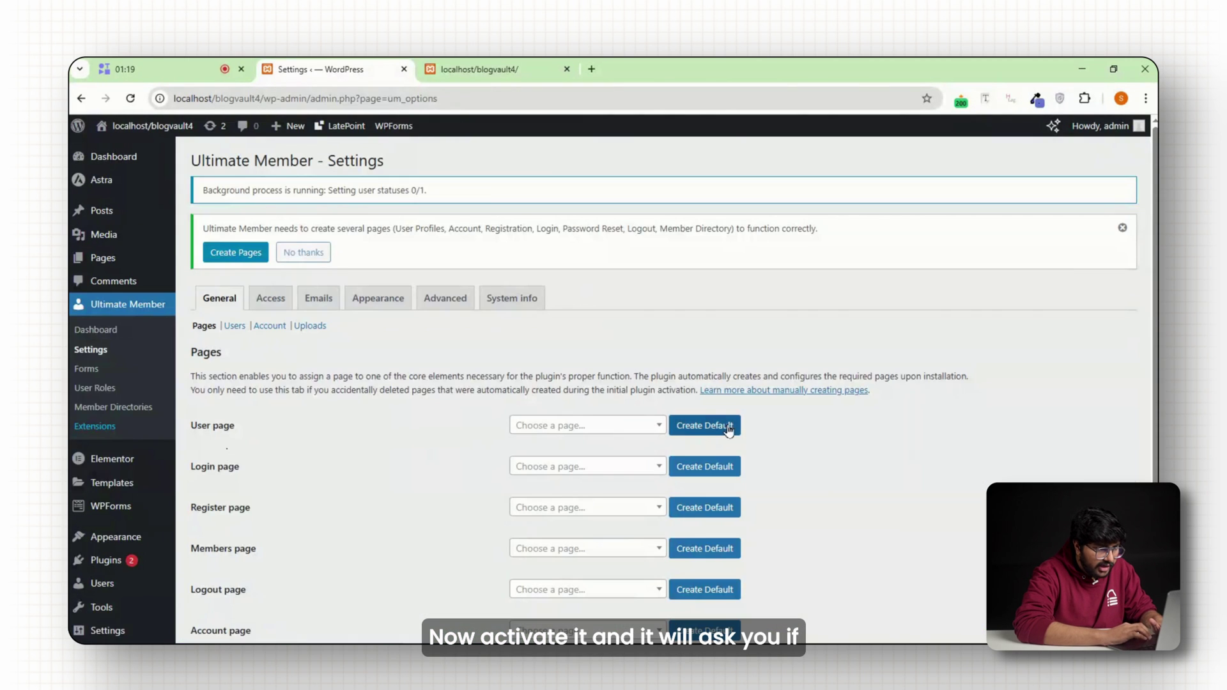
Dismiss the page-creation notice and save the Login, Register and Password Reset page assignments
left_click(1122, 227)
scroll(550, 296, "down", 1)
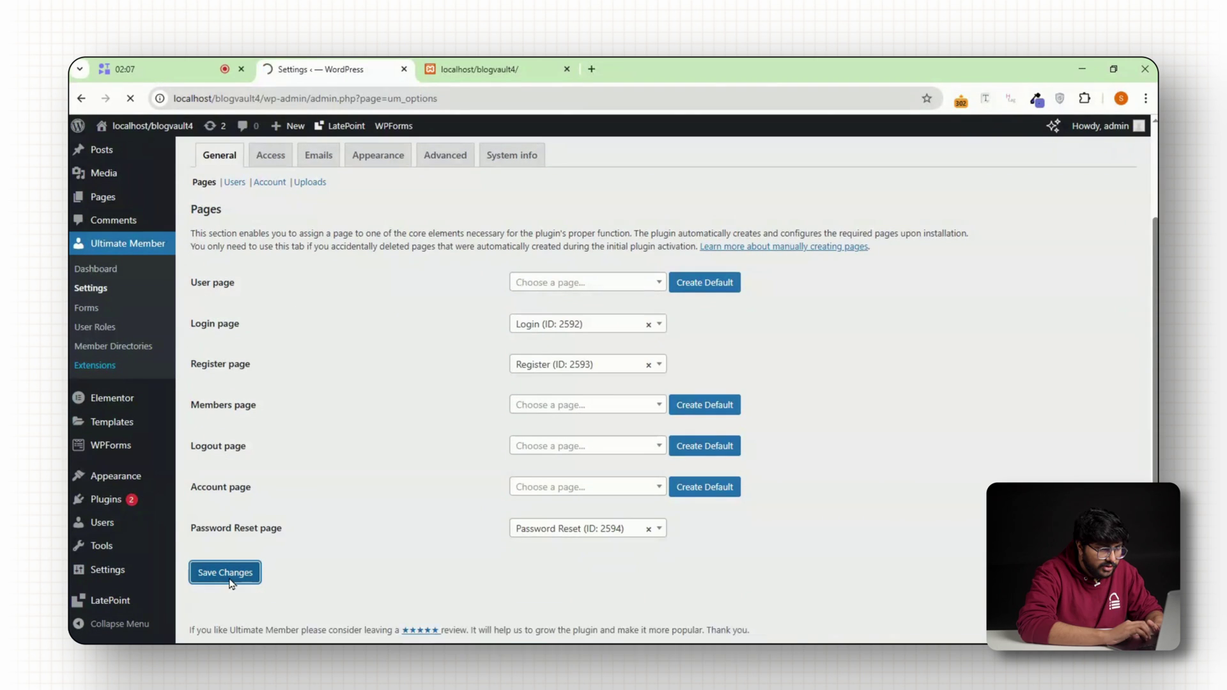
left_click(229, 580)
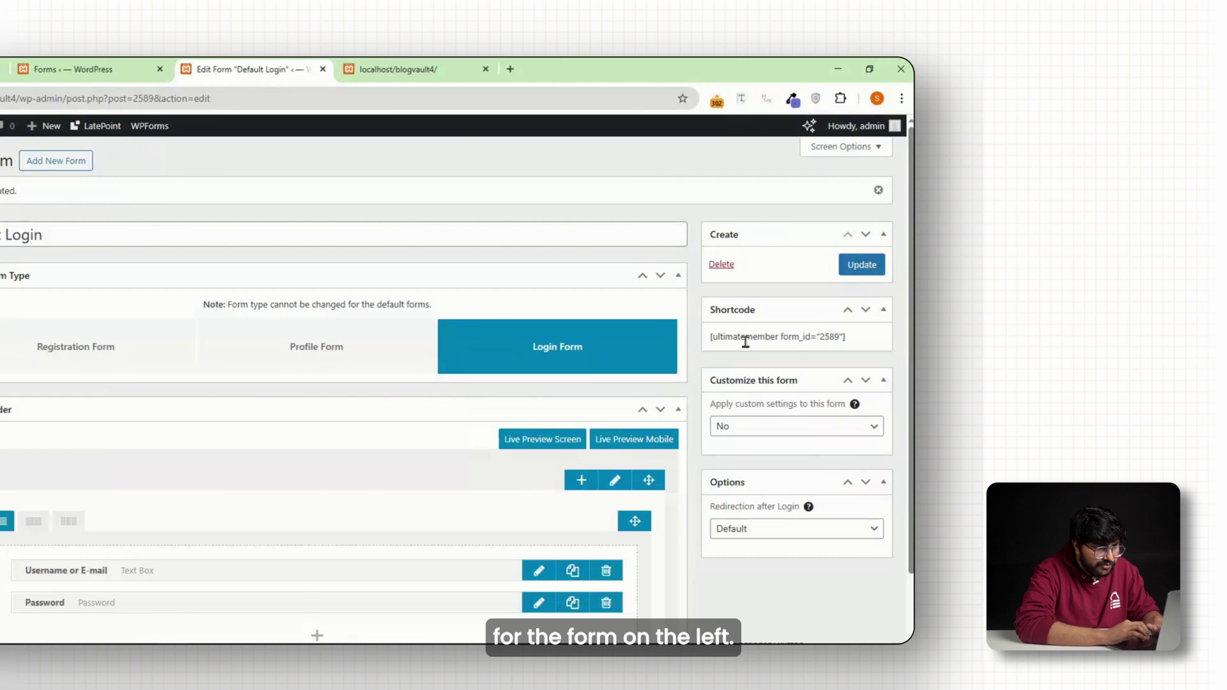
Copy the Default Login form's shortcode and set Customize this form to Yes
left_click_drag(711, 340, 861, 344)
left_click(862, 344)
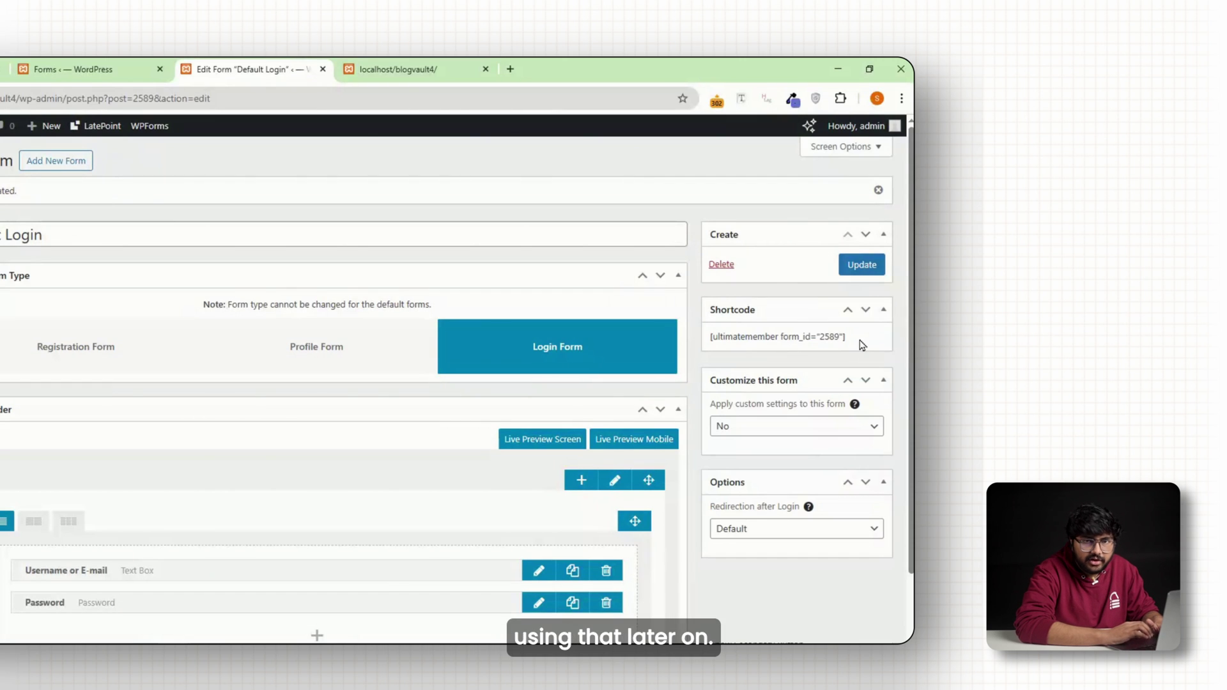
scroll(749, 336, "down", 1)
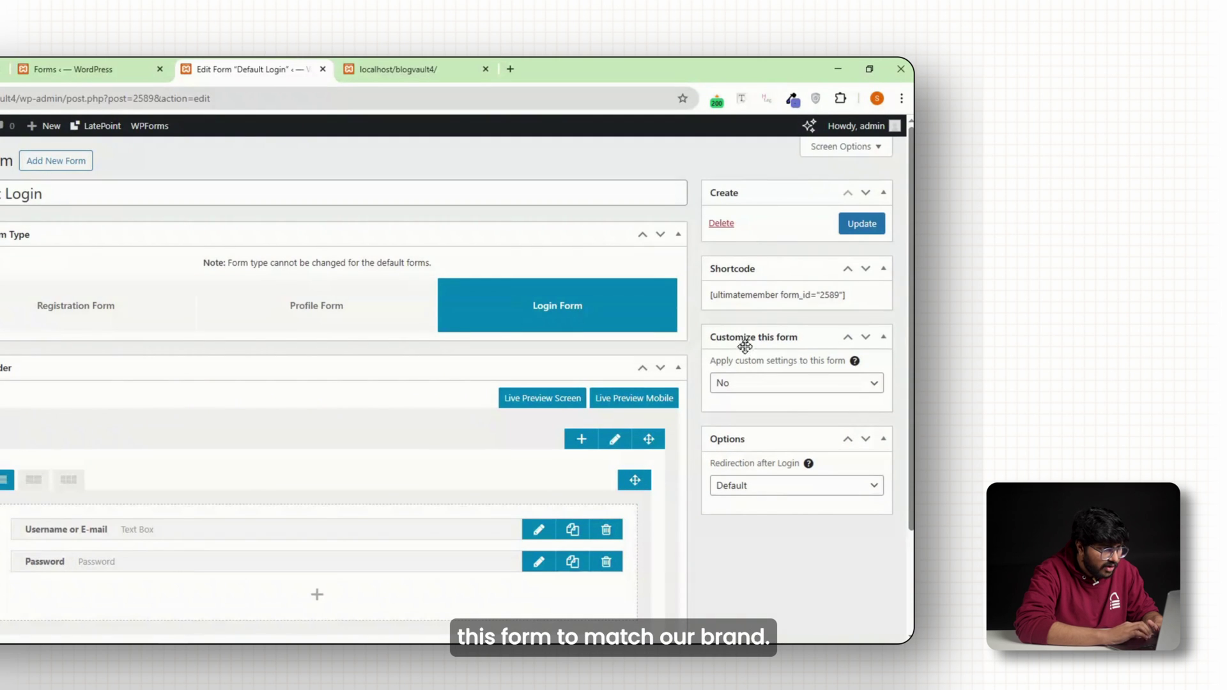
left_click(783, 387)
left_click(735, 419)
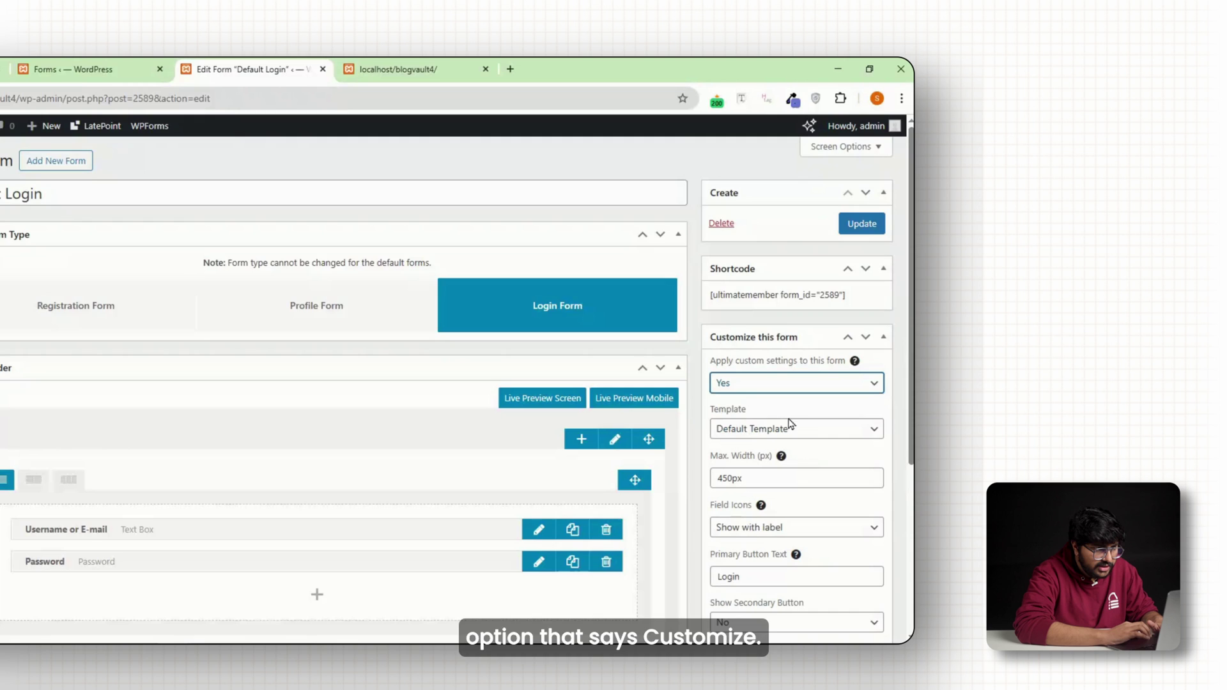
Set the Field Icons option to show icons inside the text fields
scroll(831, 413, "down", 3)
left_click(795, 391)
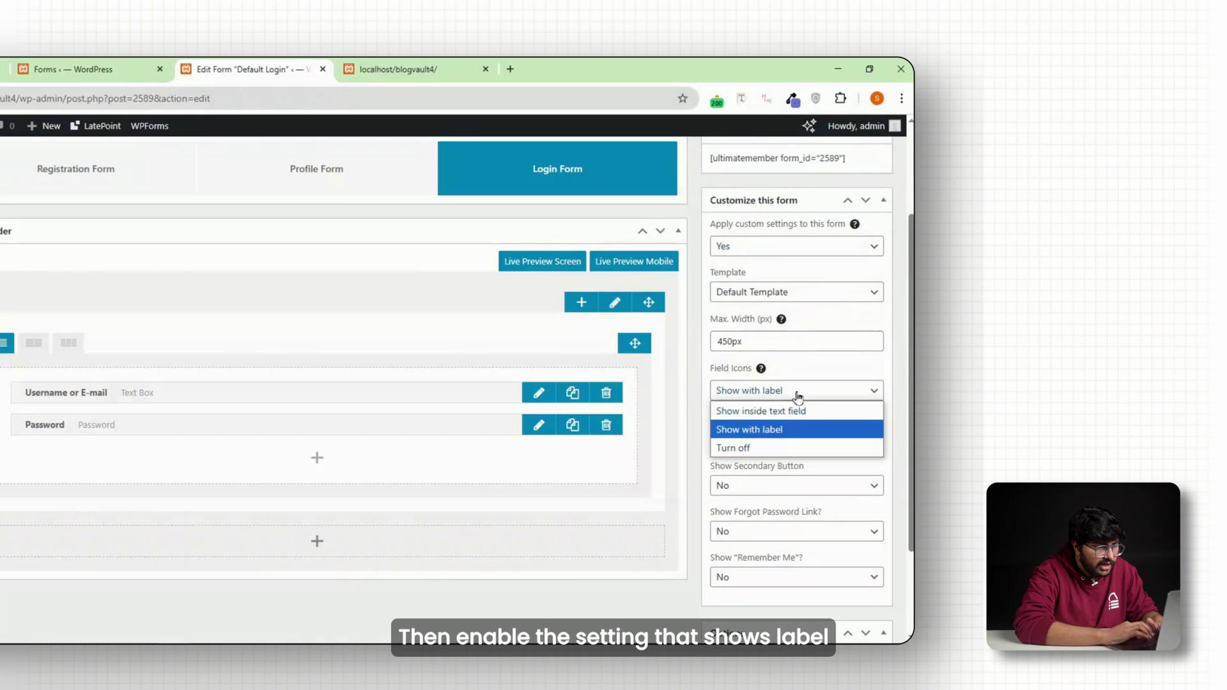
left_click(760, 412)
Enable the Register secondary button and the forgot-password link on the form
scroll(760, 383, "down", 2)
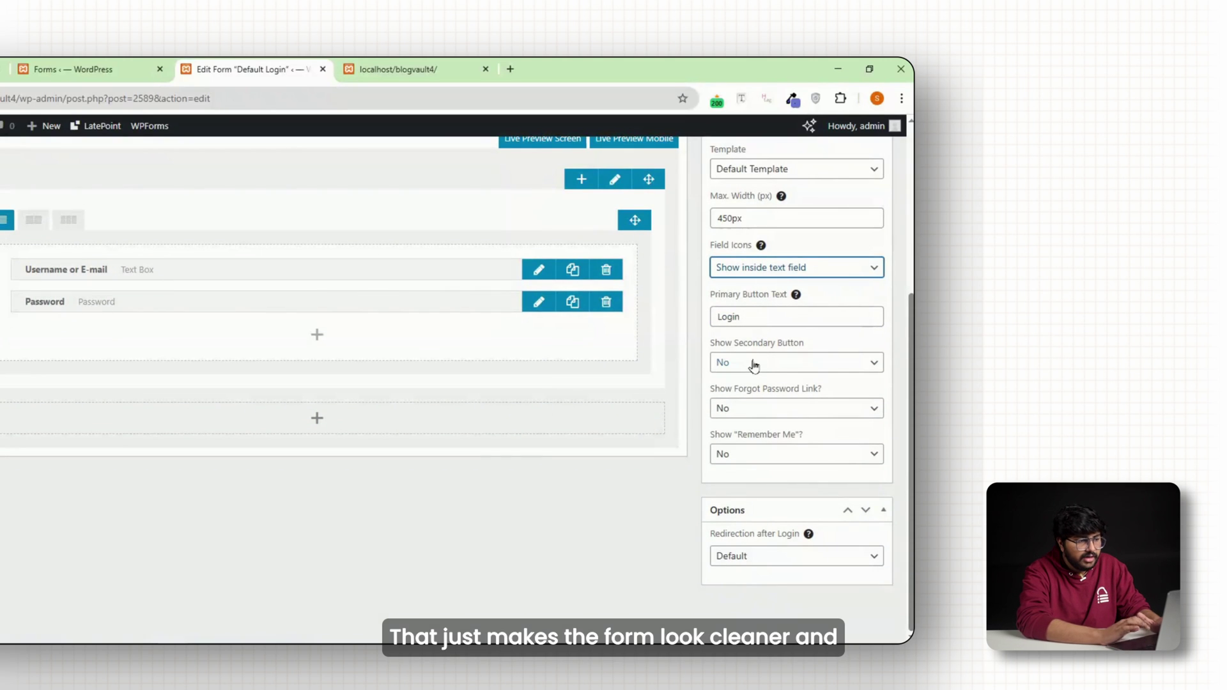
left_click(774, 364)
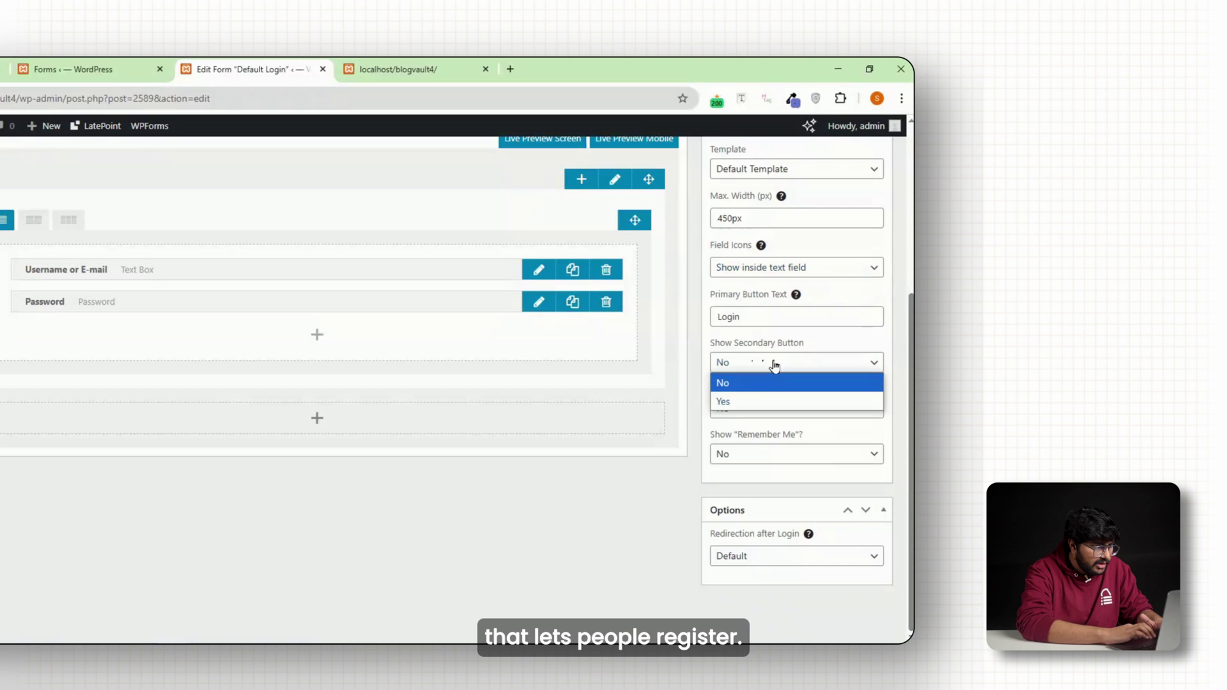
left_click(771, 401)
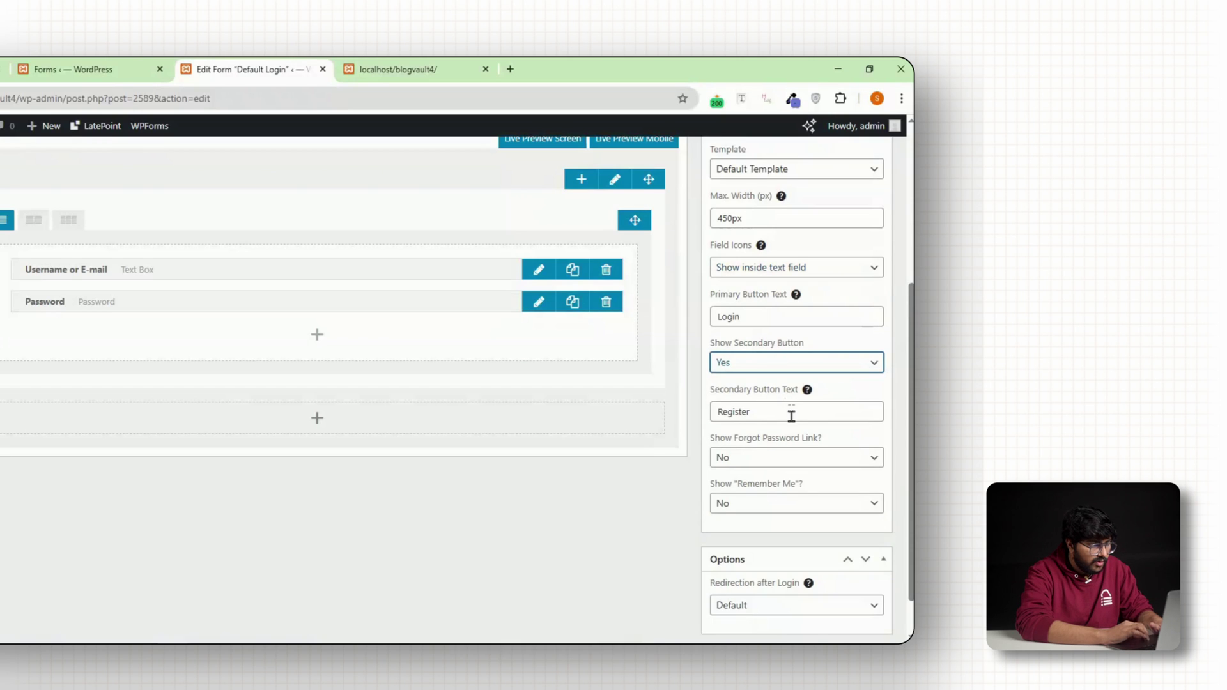
scroll(783, 416, "down", 1)
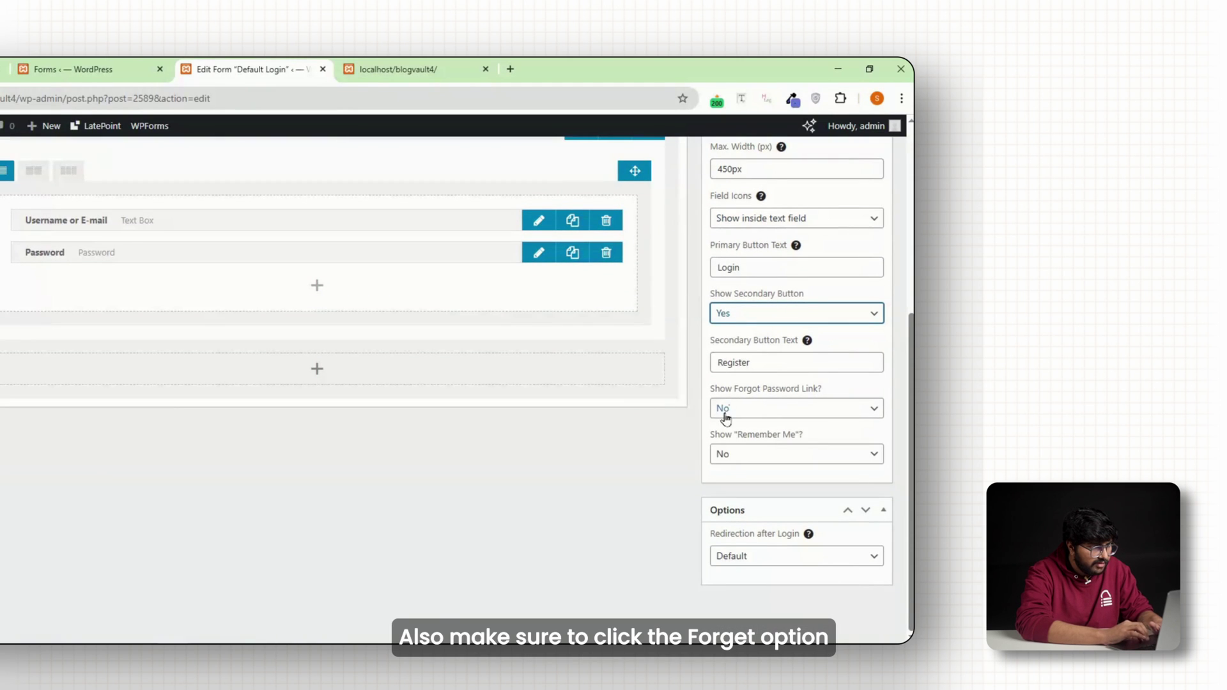
left_click(772, 413)
left_click(758, 441)
scroll(639, 403, "up", 3)
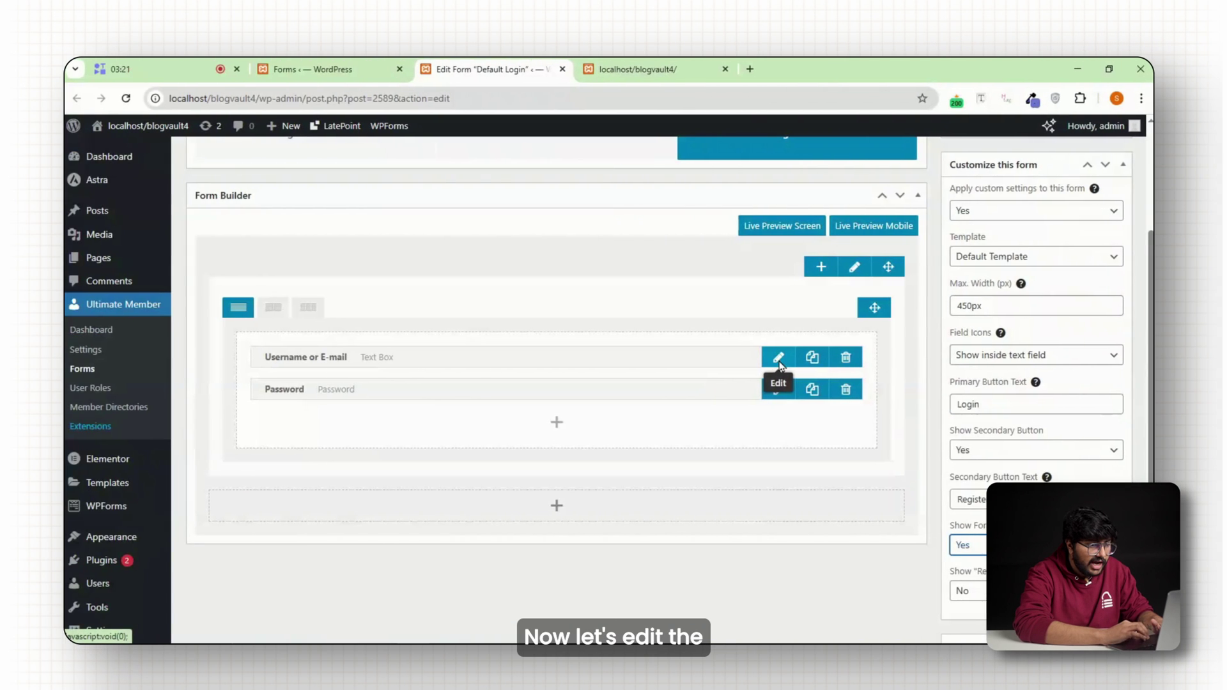
Review the Username or E-mail field's label and placeholder and update the field
left_click(779, 363)
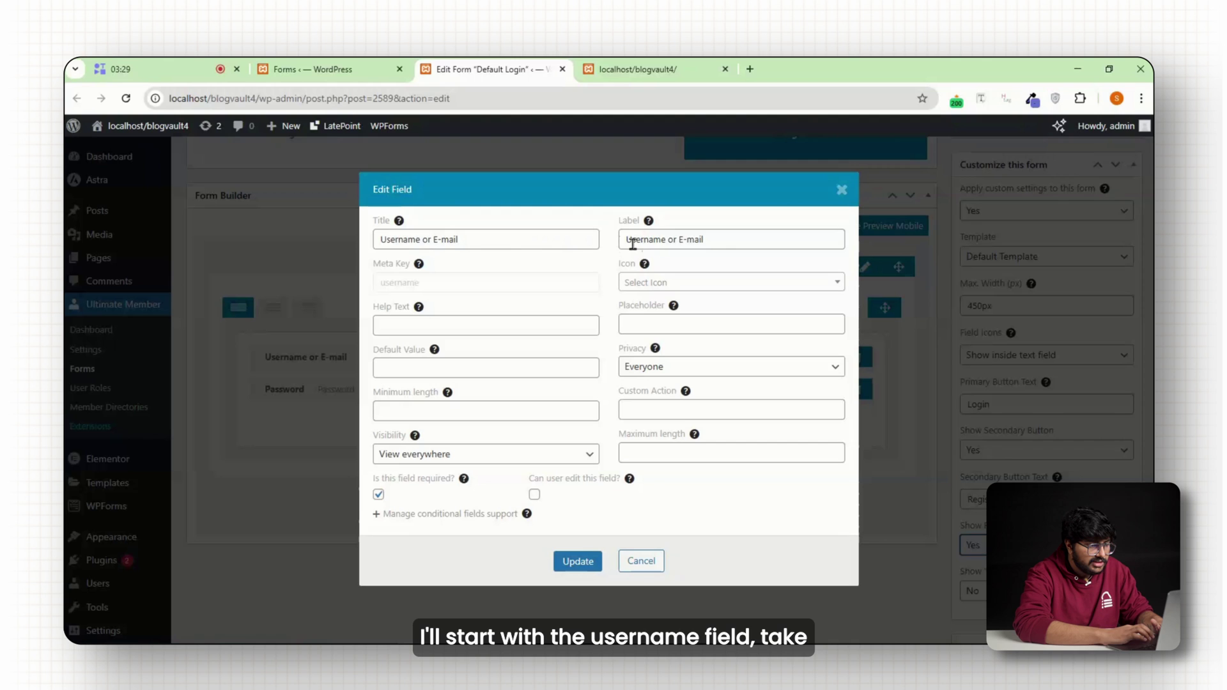
left_click_drag(707, 241, 638, 242)
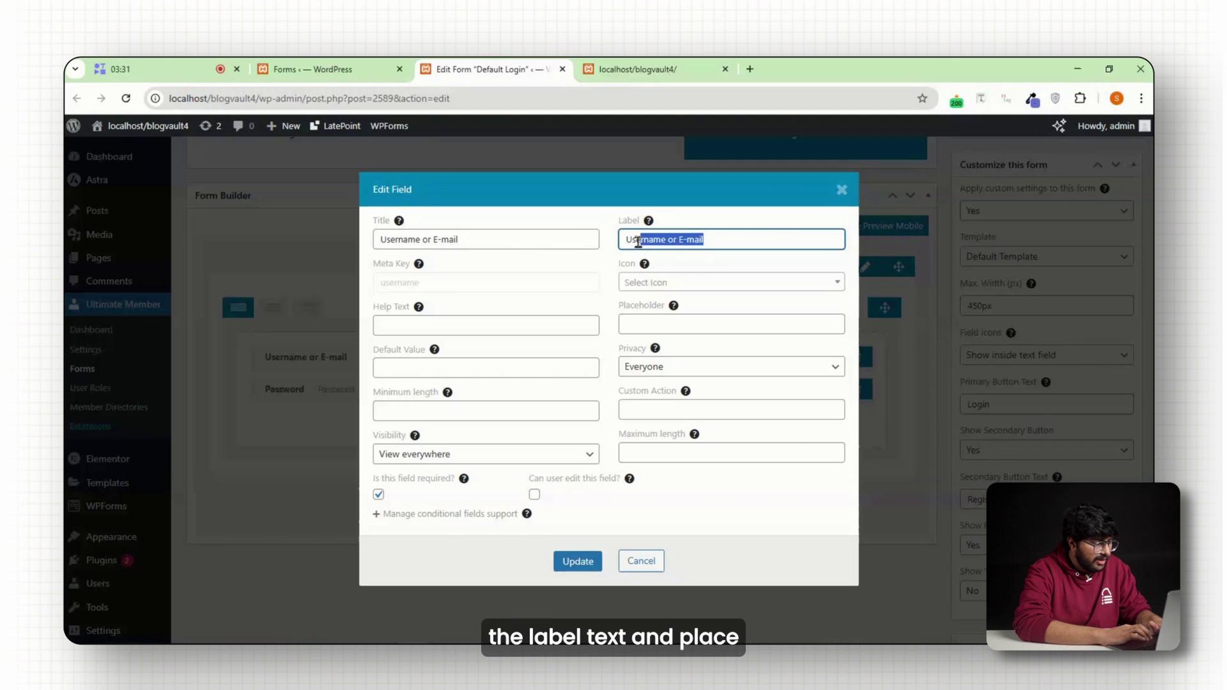
left_click(670, 323)
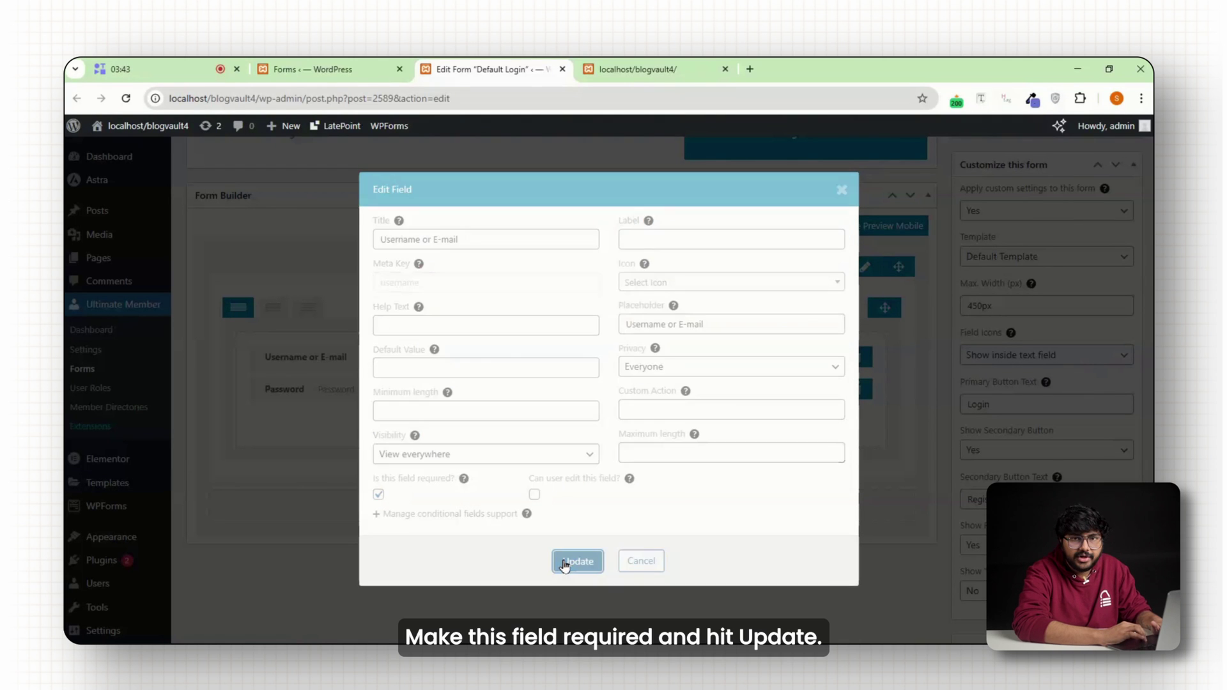
left_click(567, 561)
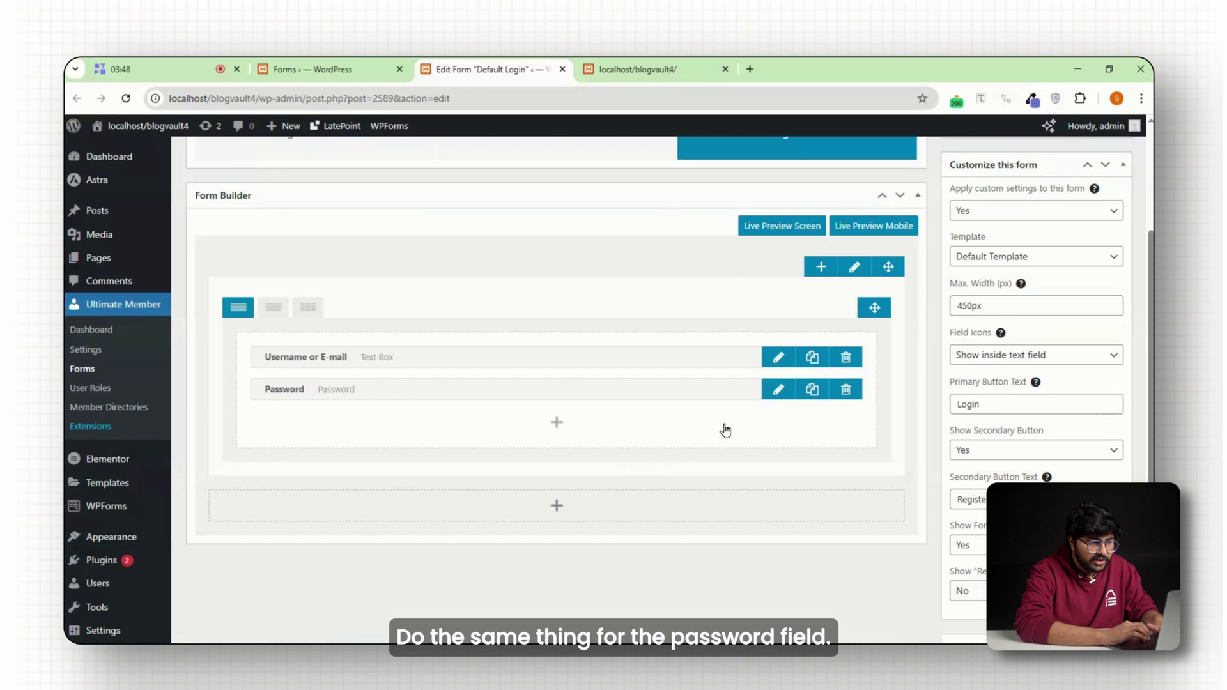
Give the Password field minimum length 5, maximum 30, and no forced strong password
left_click(777, 389)
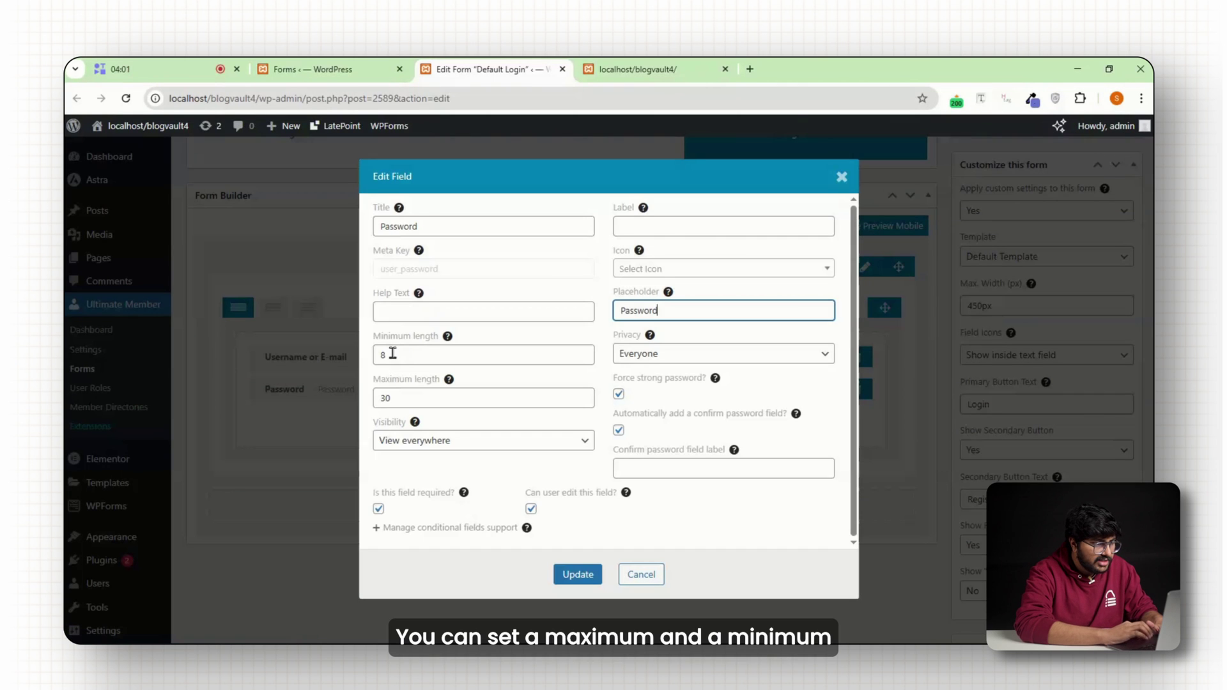
left_click_drag(391, 353, 372, 356)
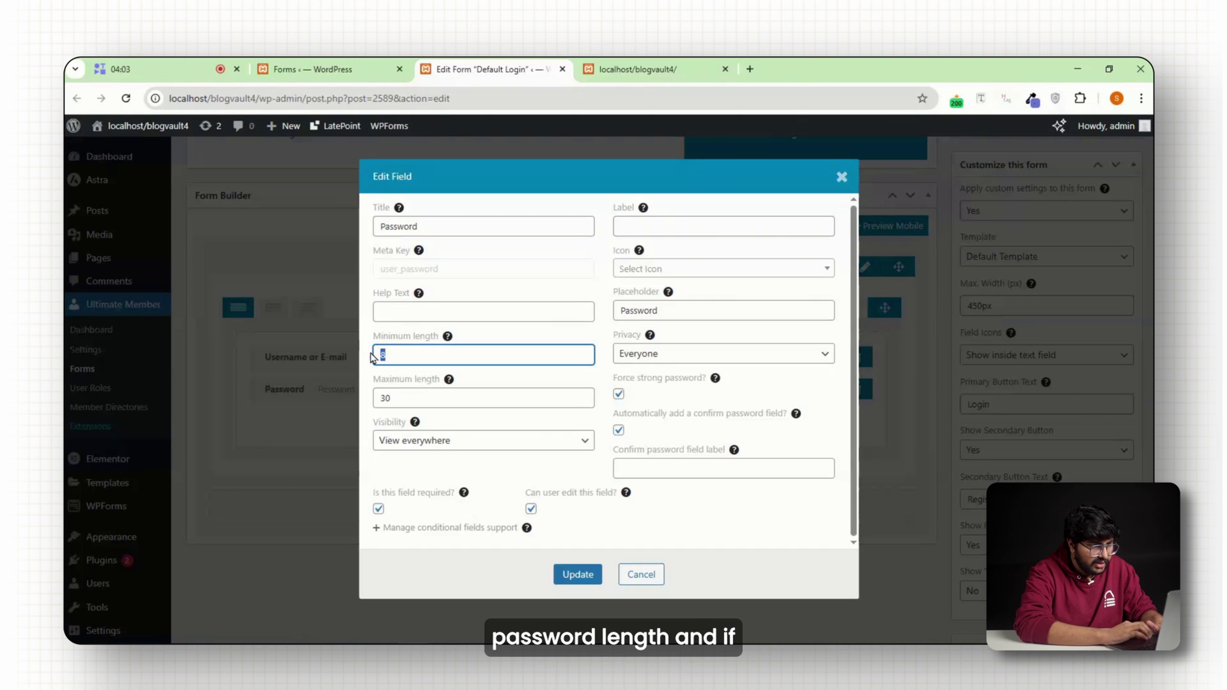
type("5")
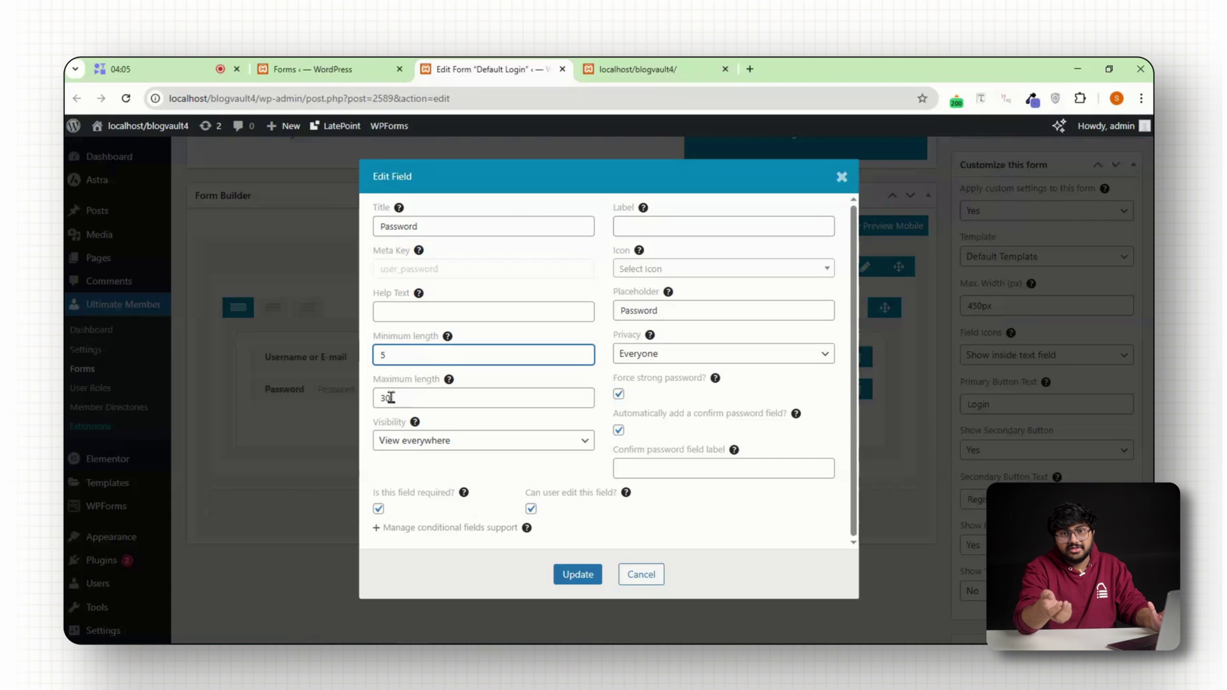
double_click(389, 396)
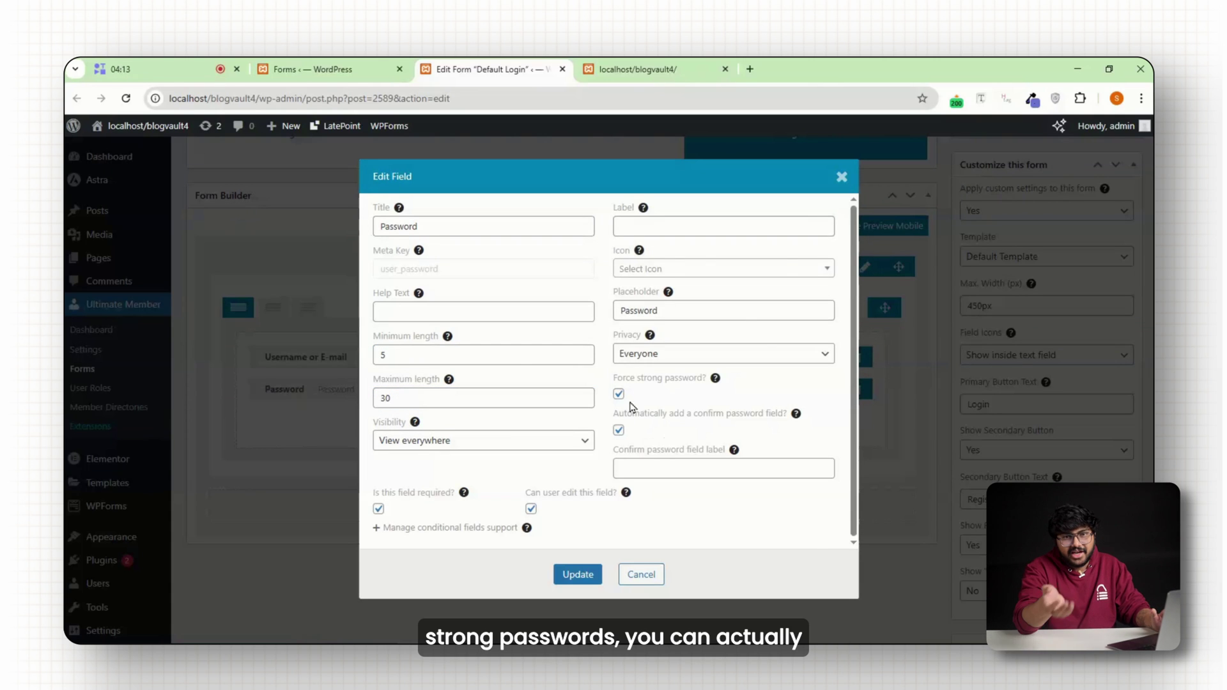
left_click(623, 395)
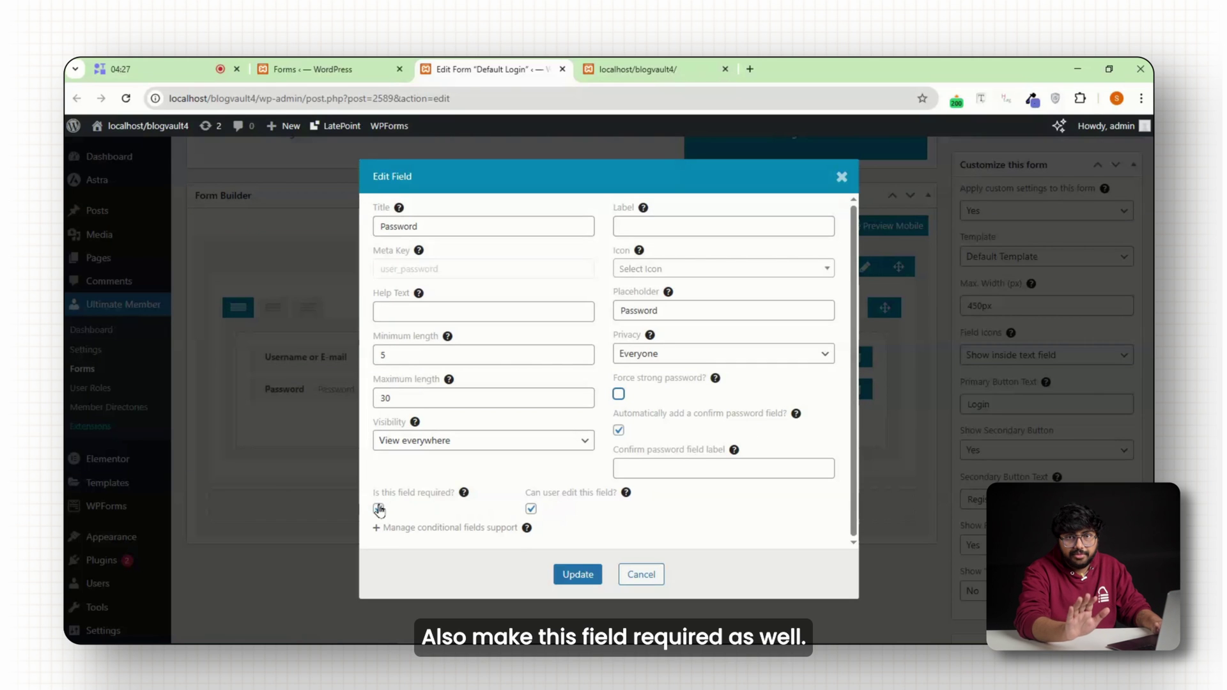
left_click(599, 575)
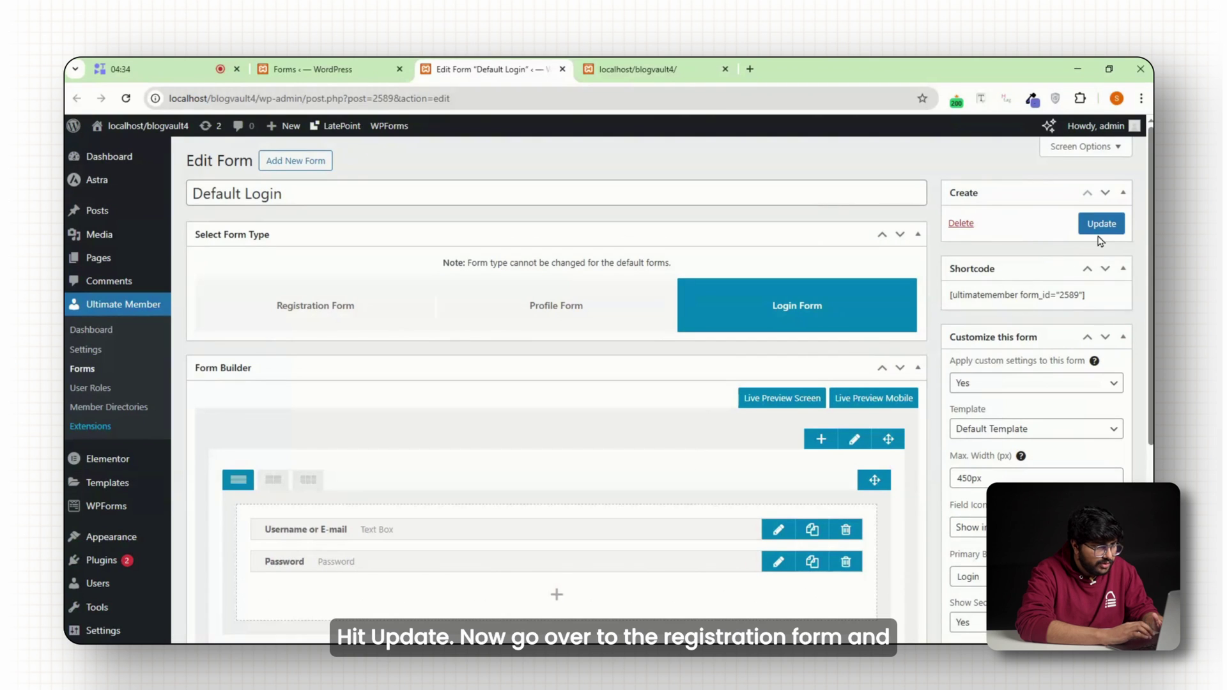
Update the Default Login form, then open the Login page in the Elementor editor
left_click(1101, 228)
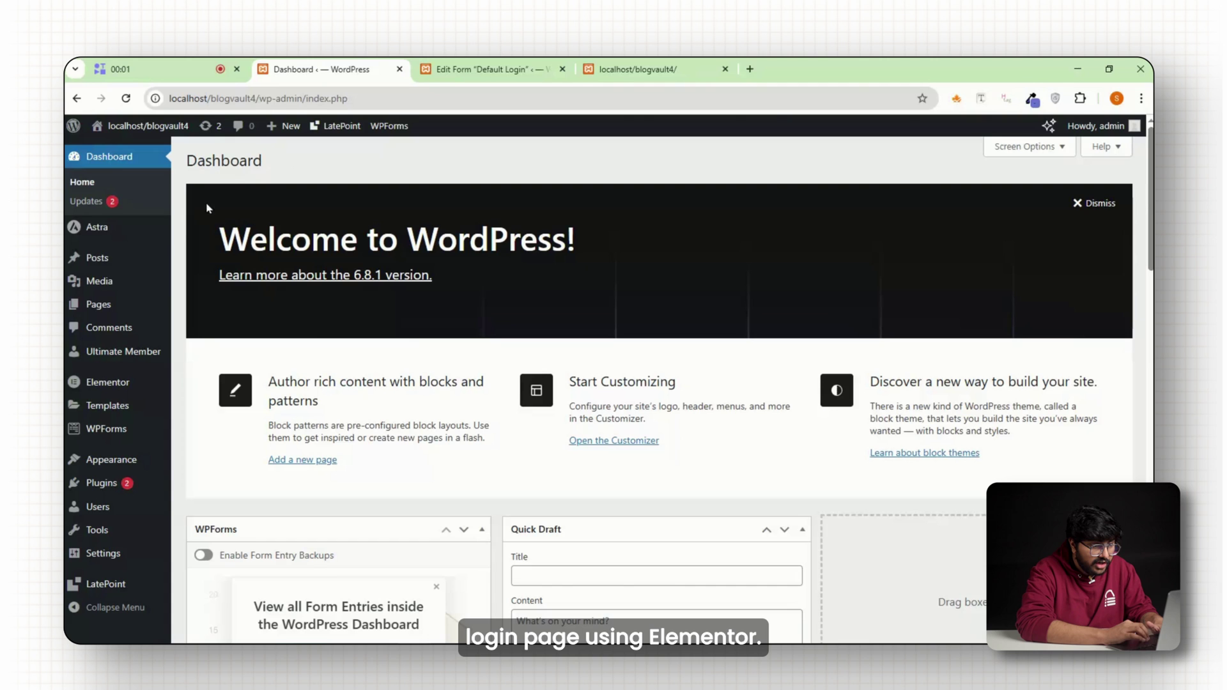
mouse_move(97, 308)
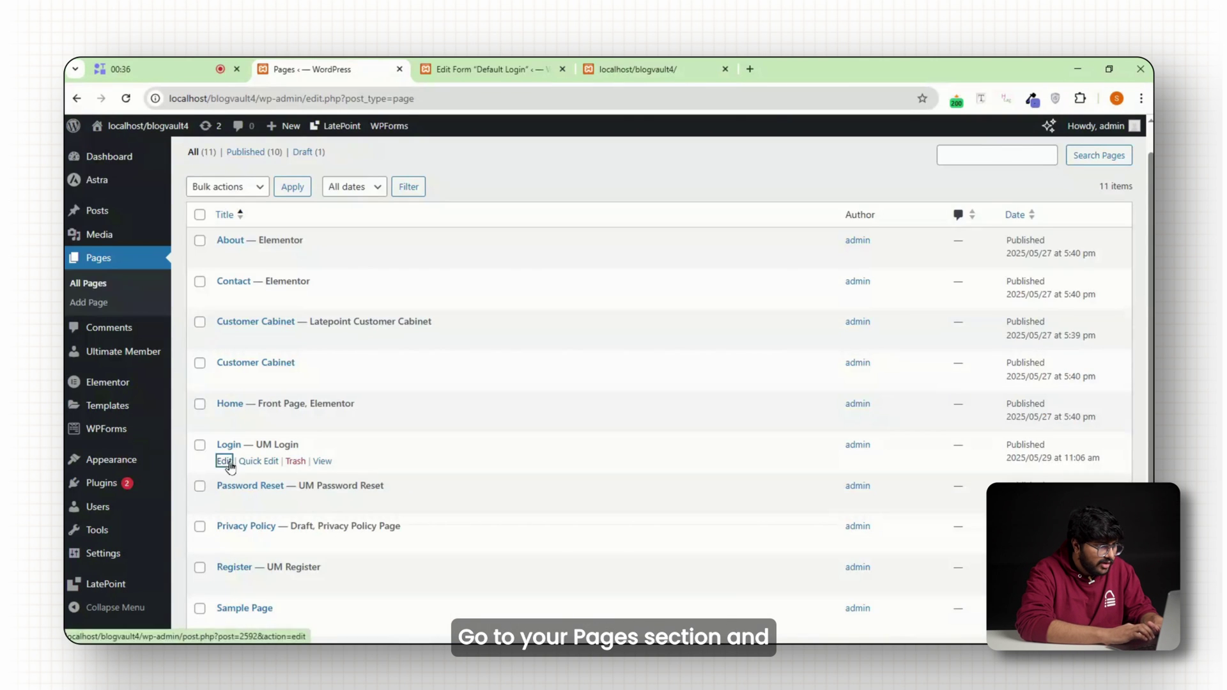
left_click(225, 463)
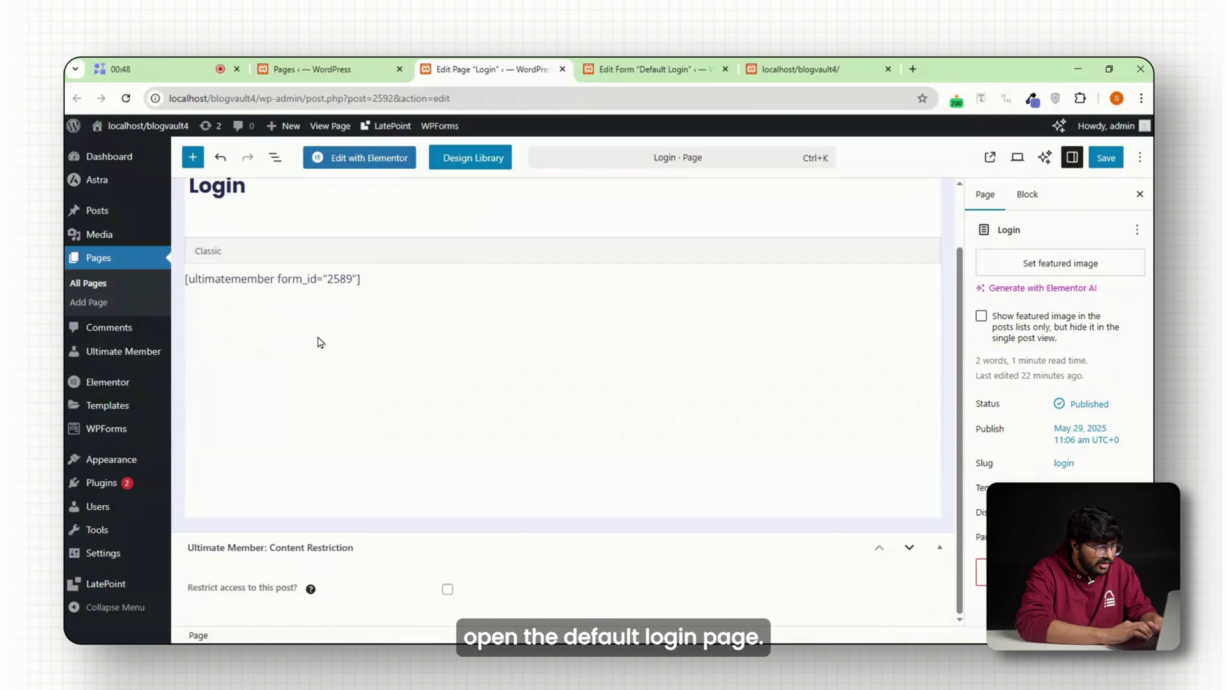
left_click(360, 157)
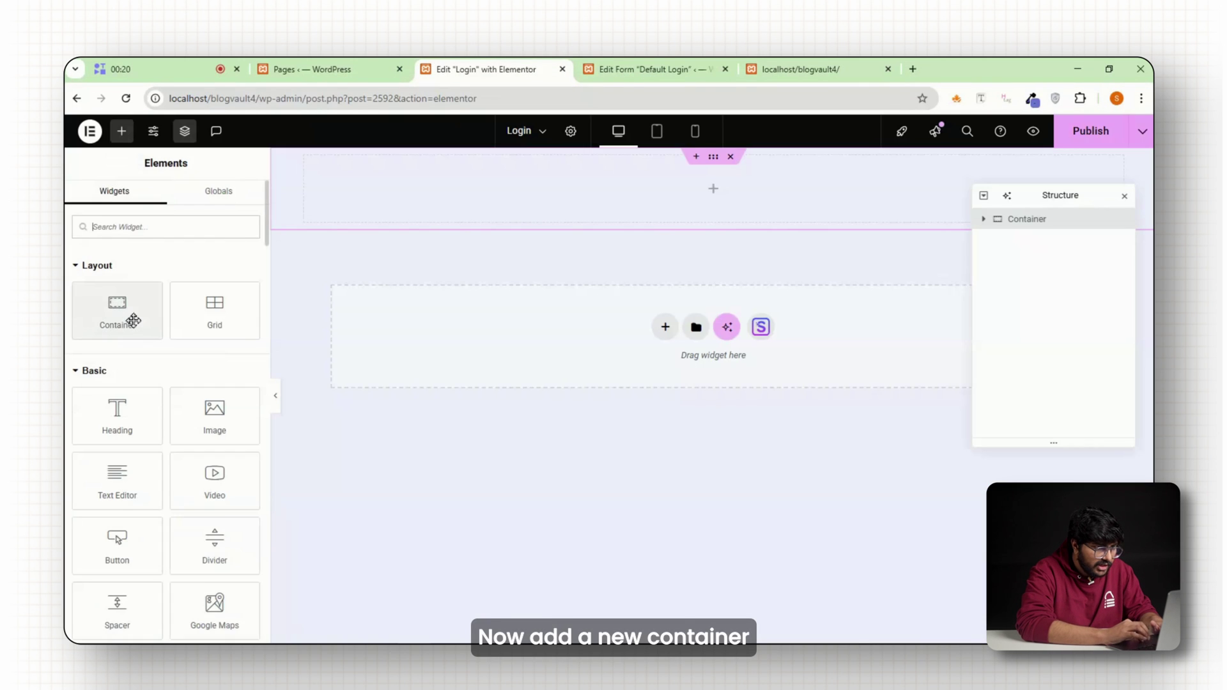
Add a #80B6FF container holding a full-width nested row with two column containers
left_click(135, 327)
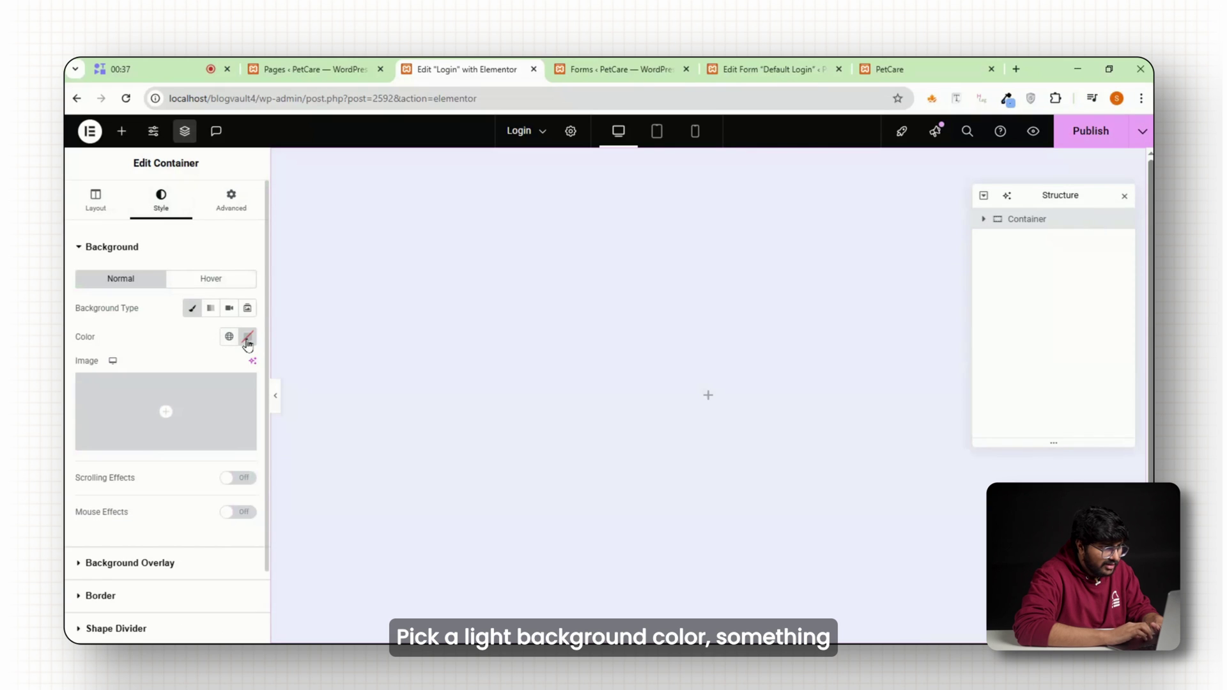
left_click(248, 337)
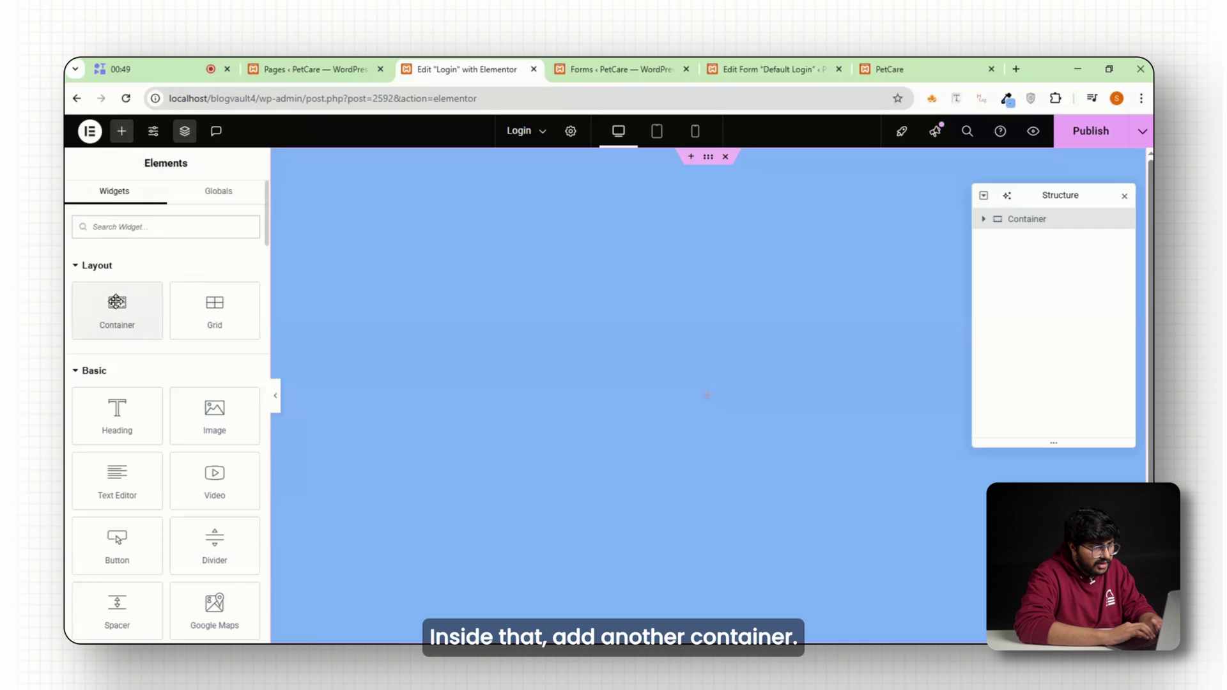
left_click(115, 302)
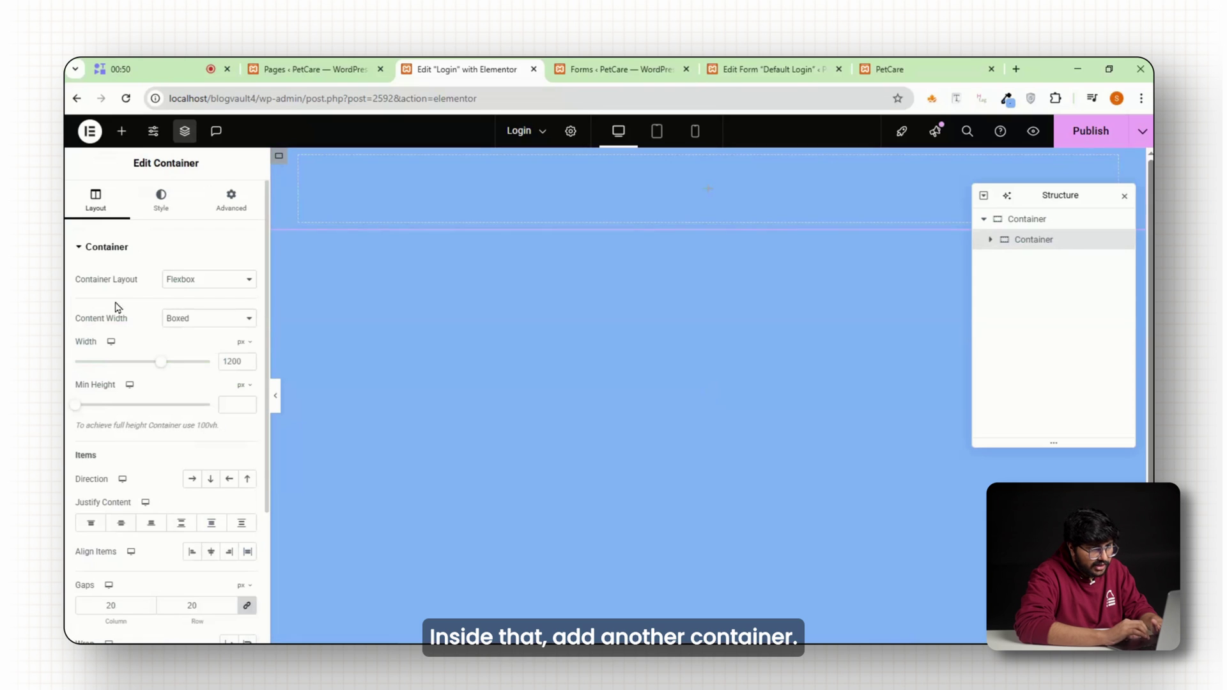
left_click(195, 330)
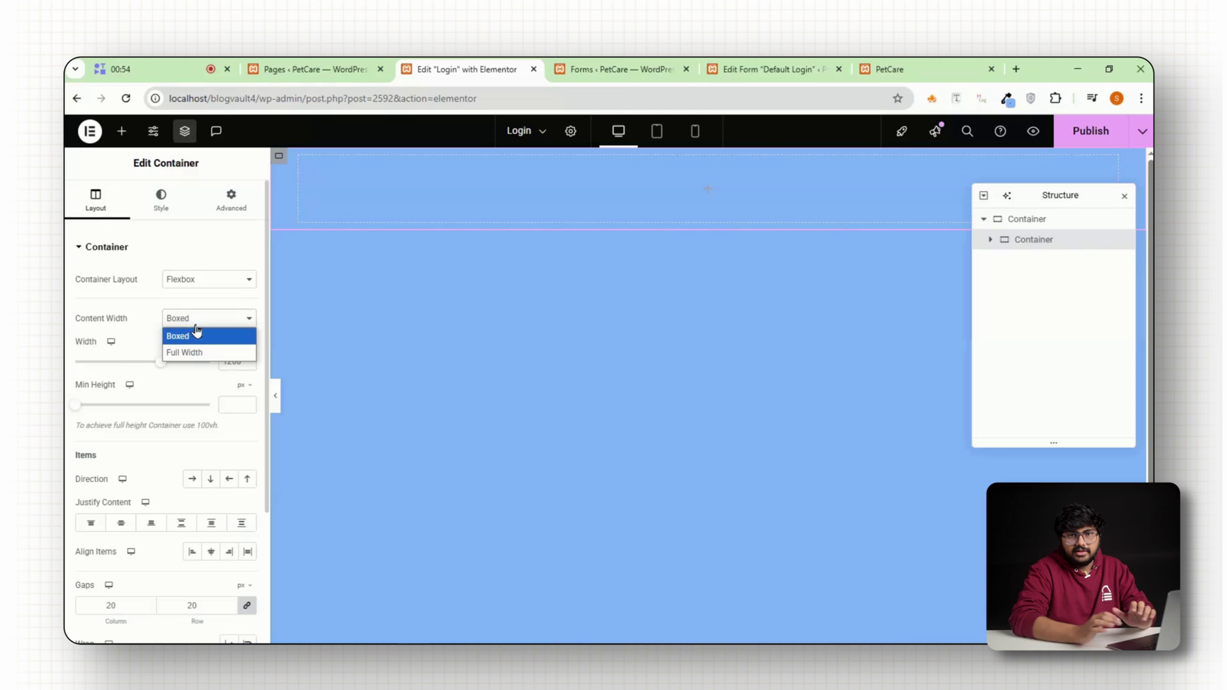
left_click(199, 351)
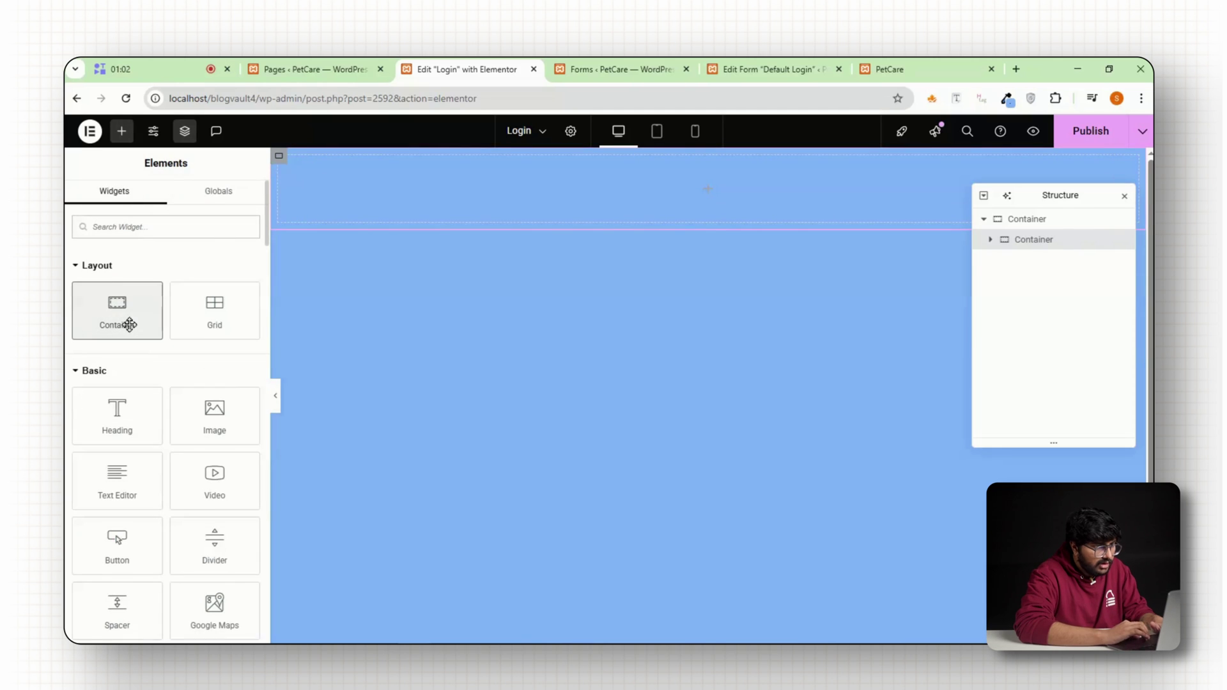
left_click(127, 326)
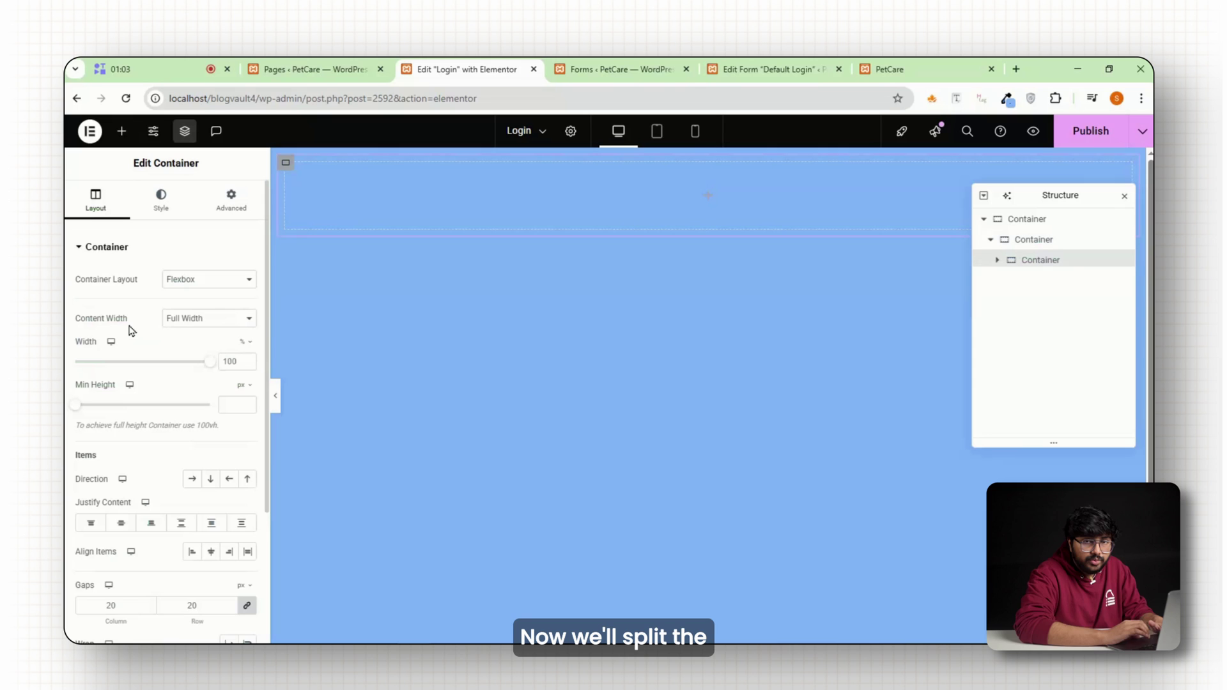
right_click(1043, 260)
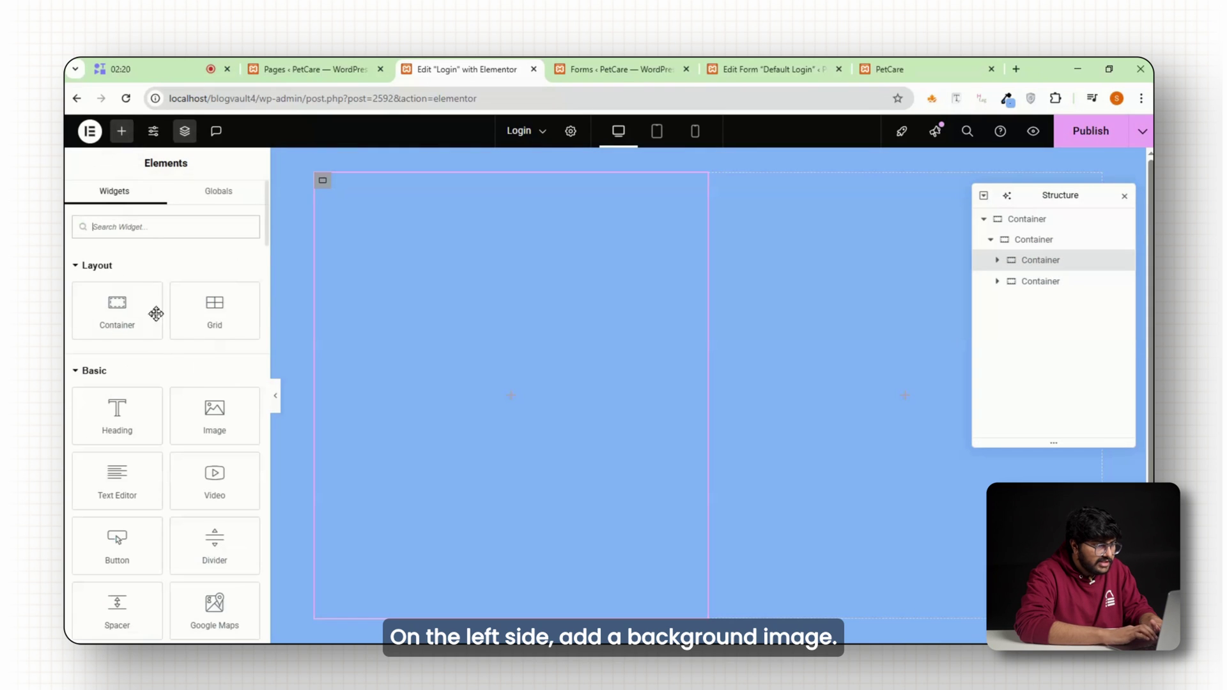
Set dog-bg.png as the left column background and enter 10 for the logo's top padding
left_click(167, 440)
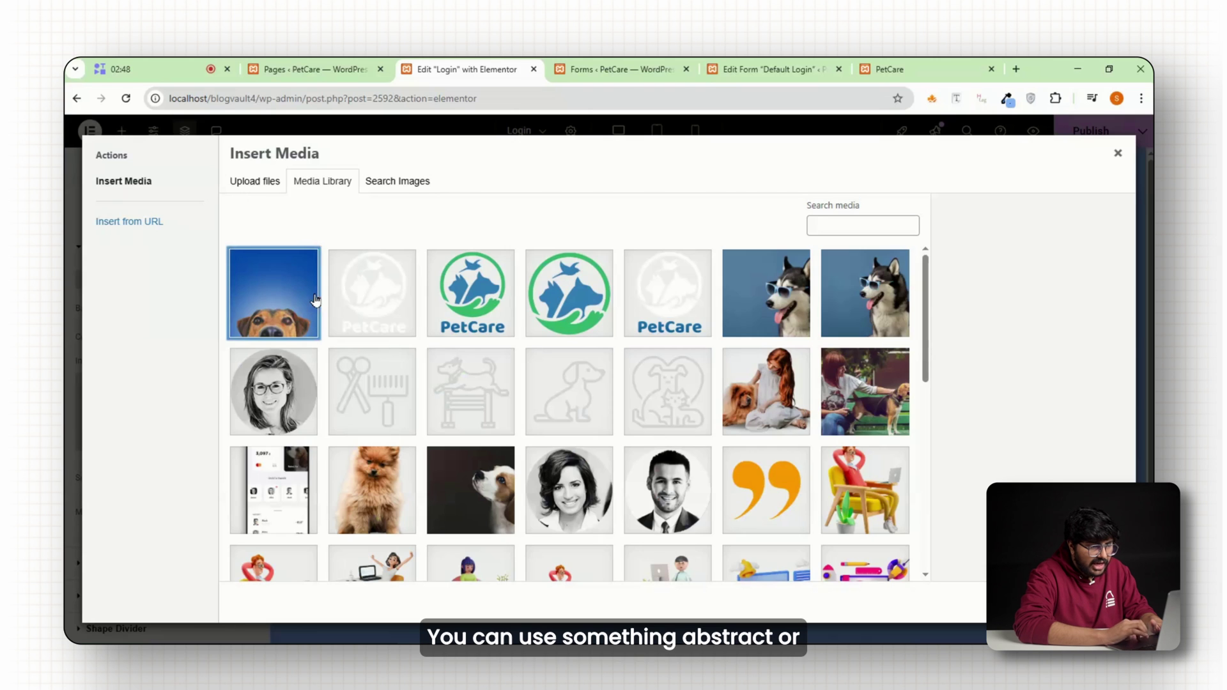
left_click(315, 300)
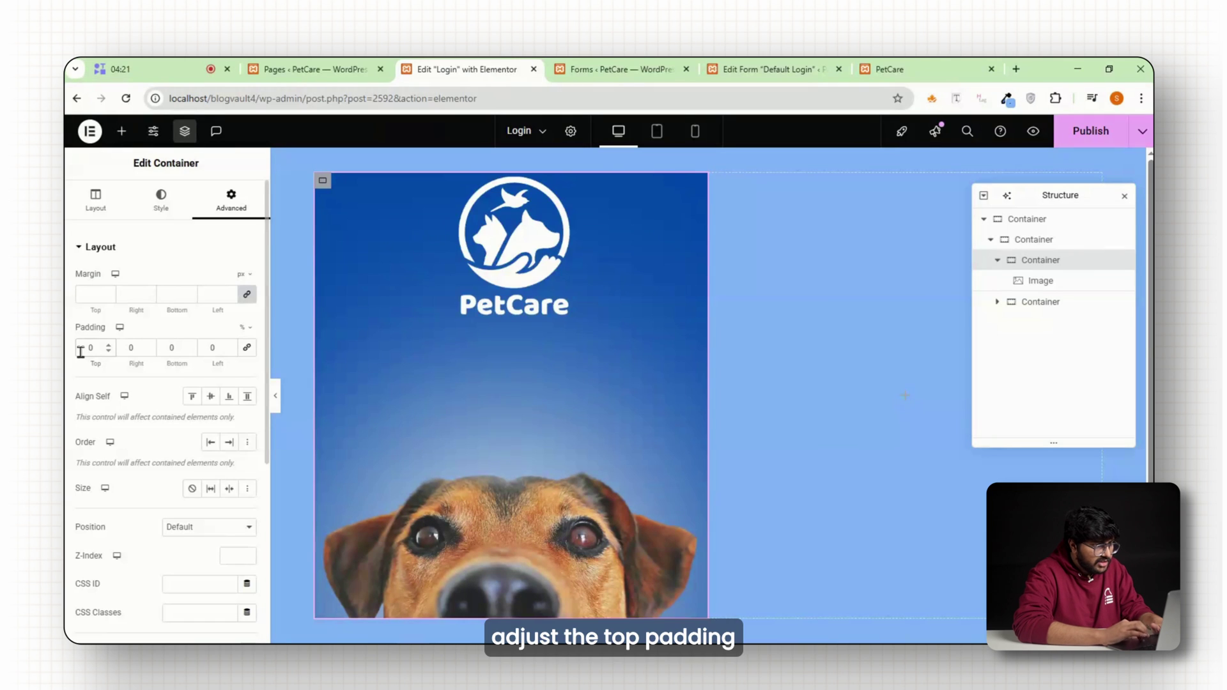
type("10")
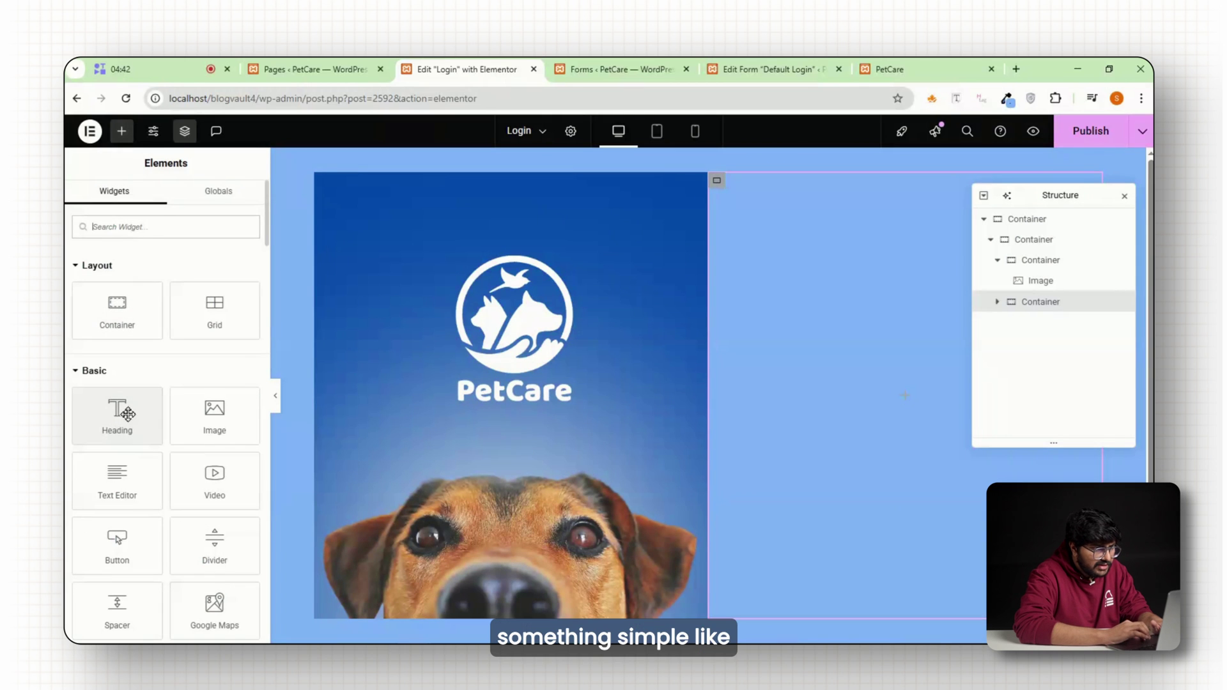
Add a heading reading 'Login' to the right column
left_click(128, 416)
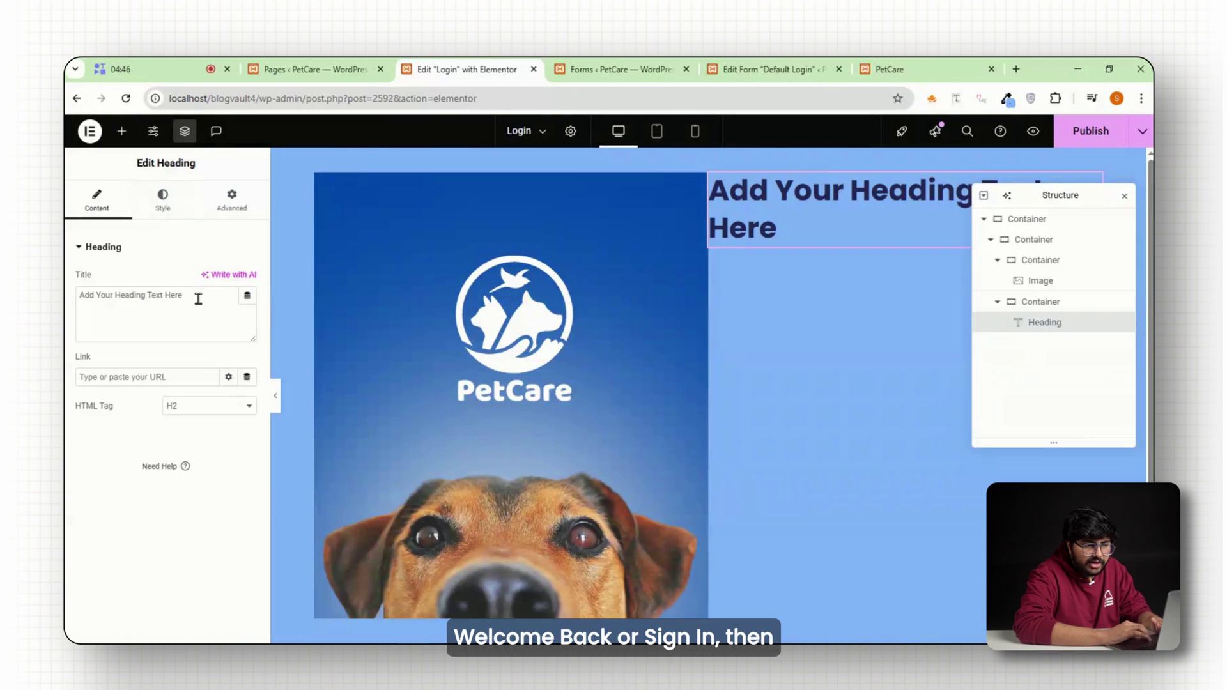
left_click(150, 331)
key("ctrl+a")
type("L")
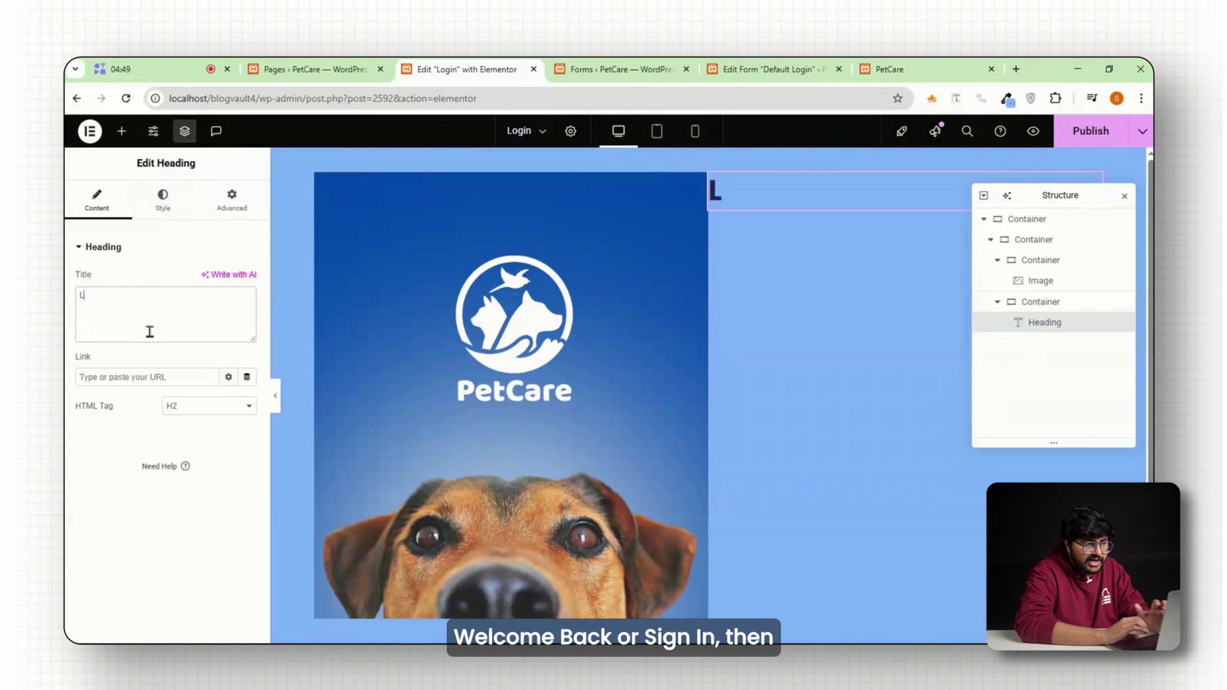
type("ogin")
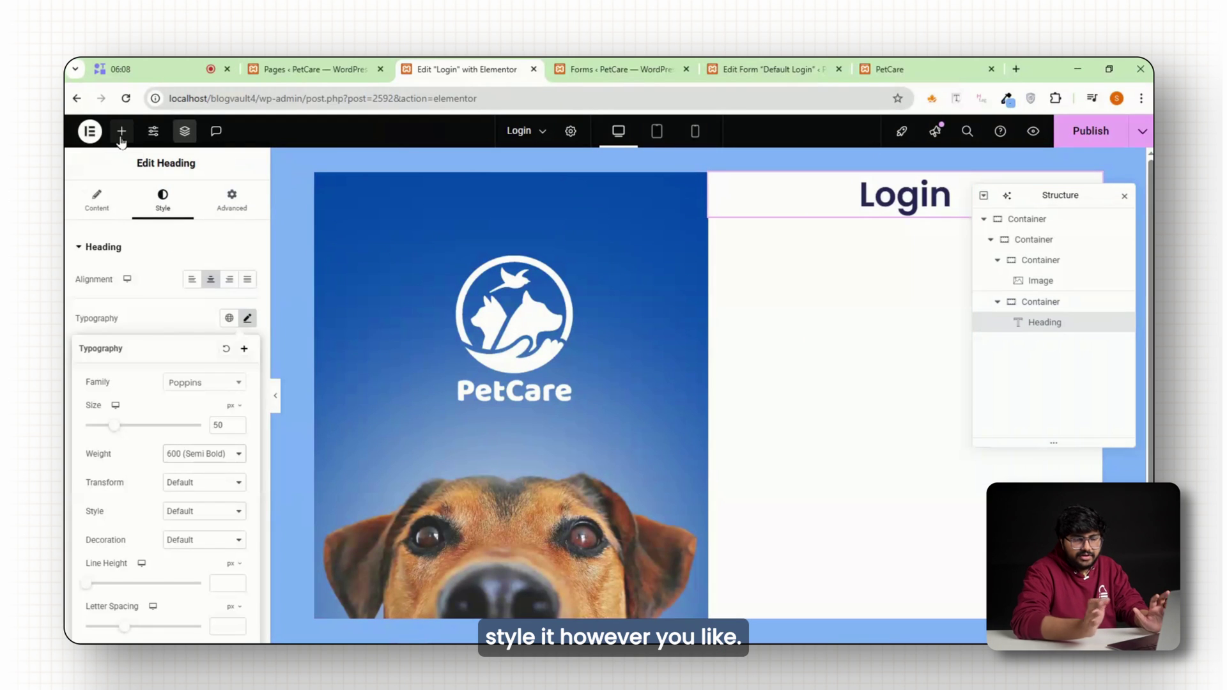
Place a Shortcode widget below it with the login form shortcode pasted in, and publish
left_click(122, 135)
type("short")
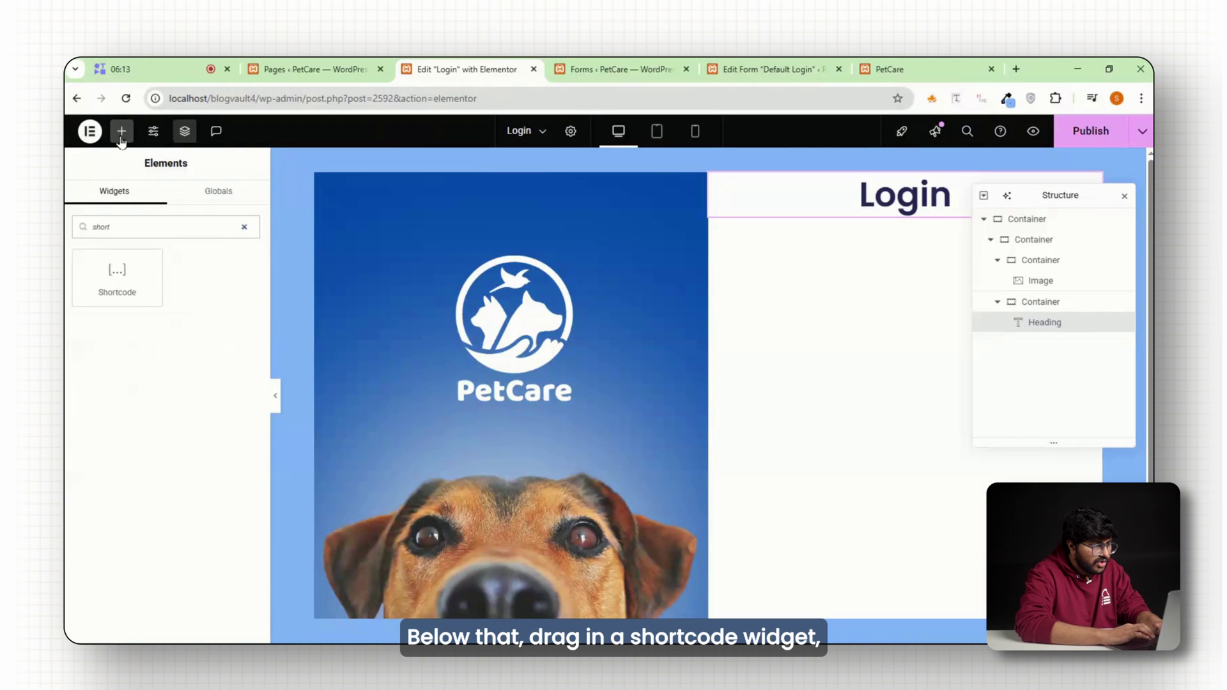
left_click_drag(117, 278, 837, 245)
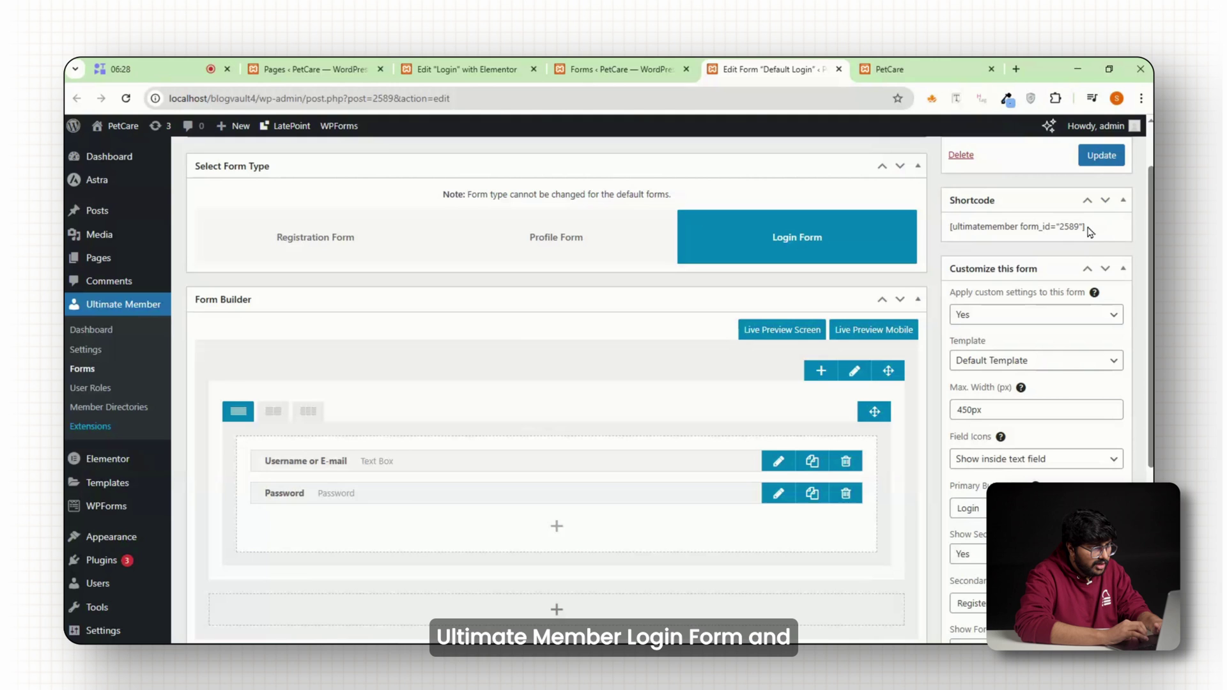
left_click_drag(1085, 227, 944, 232)
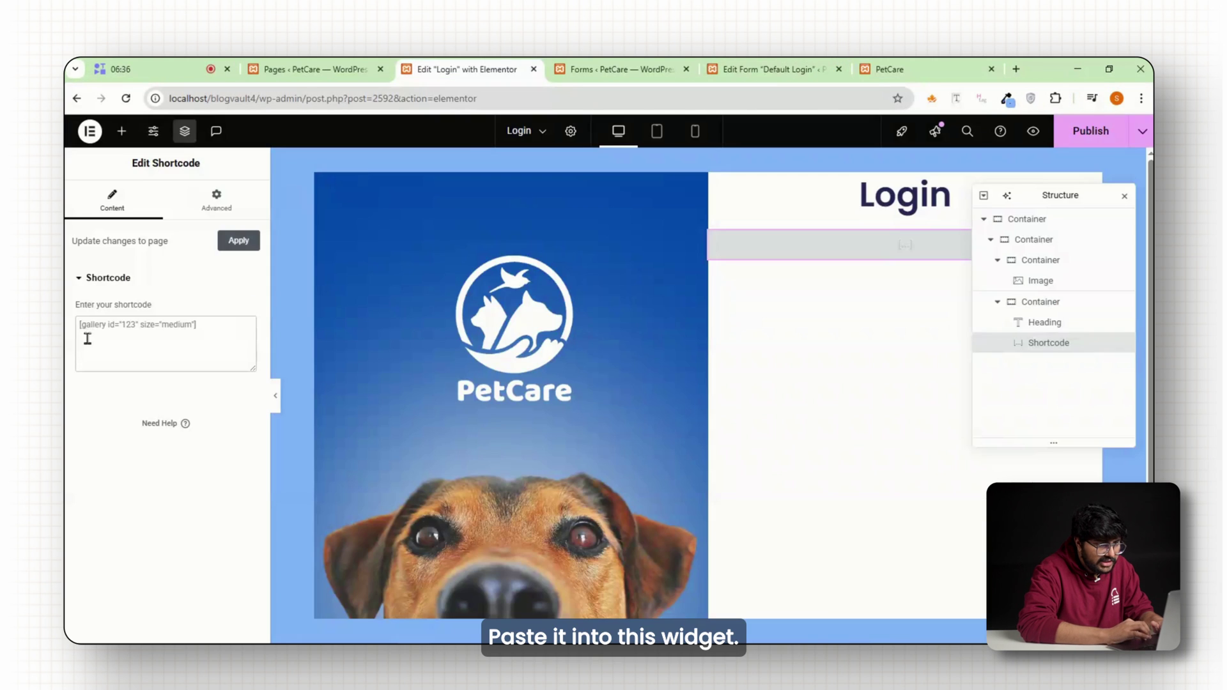
type("[ultimatemember form_id=\"2589\"]")
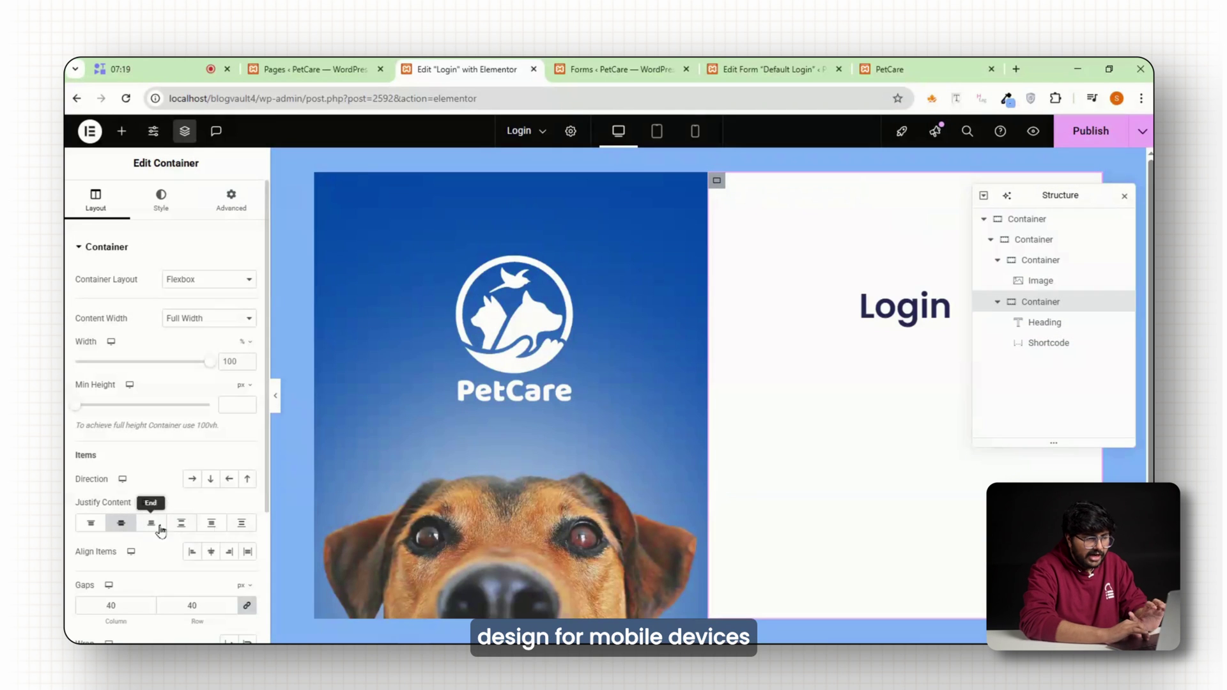
left_click(1085, 137)
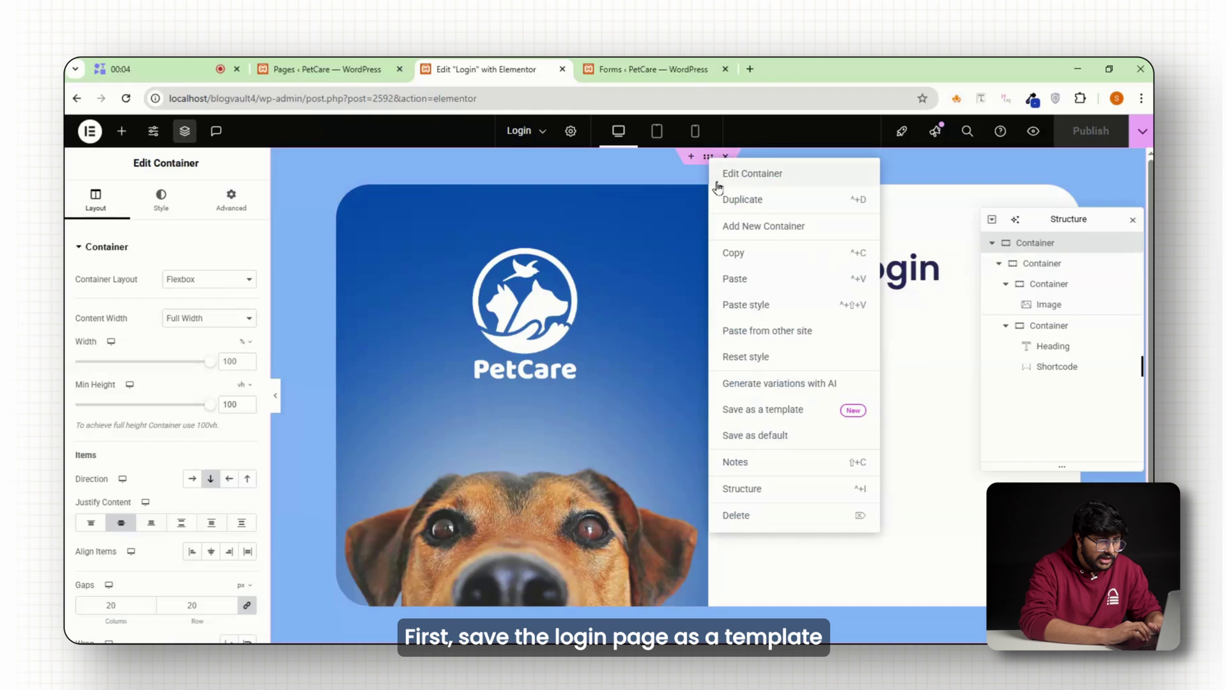
Save the login container as a template and insert the New Login Page template into the Register page
left_click(776, 411)
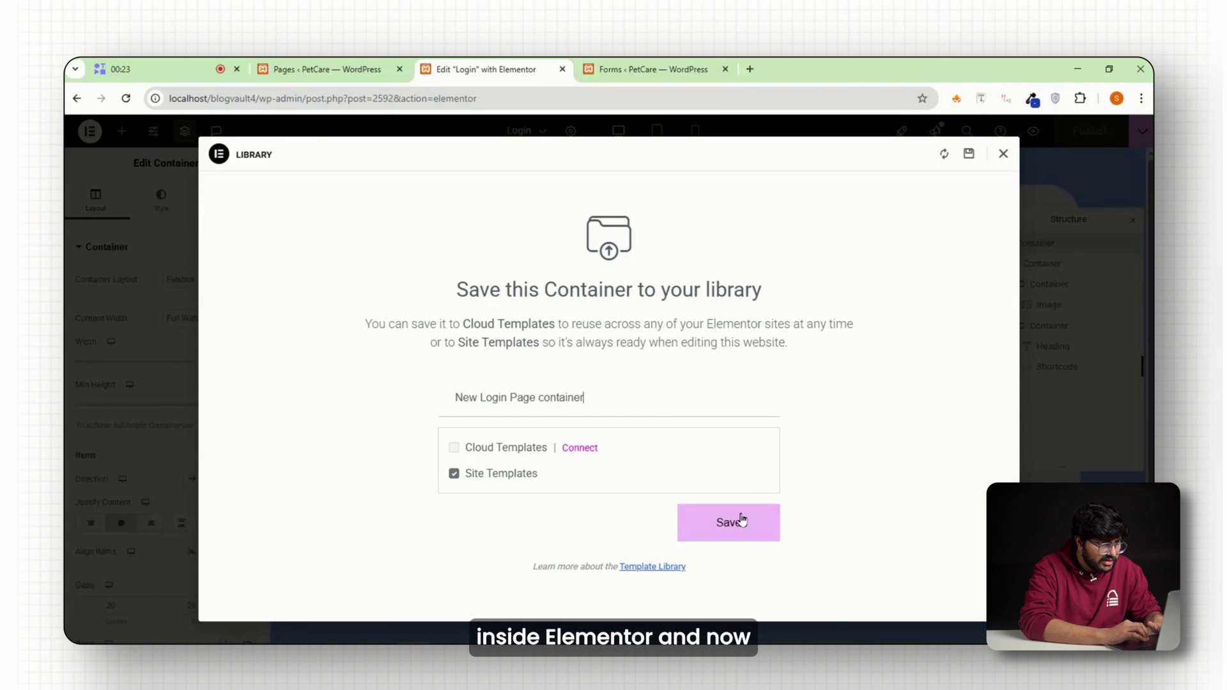
left_click(741, 519)
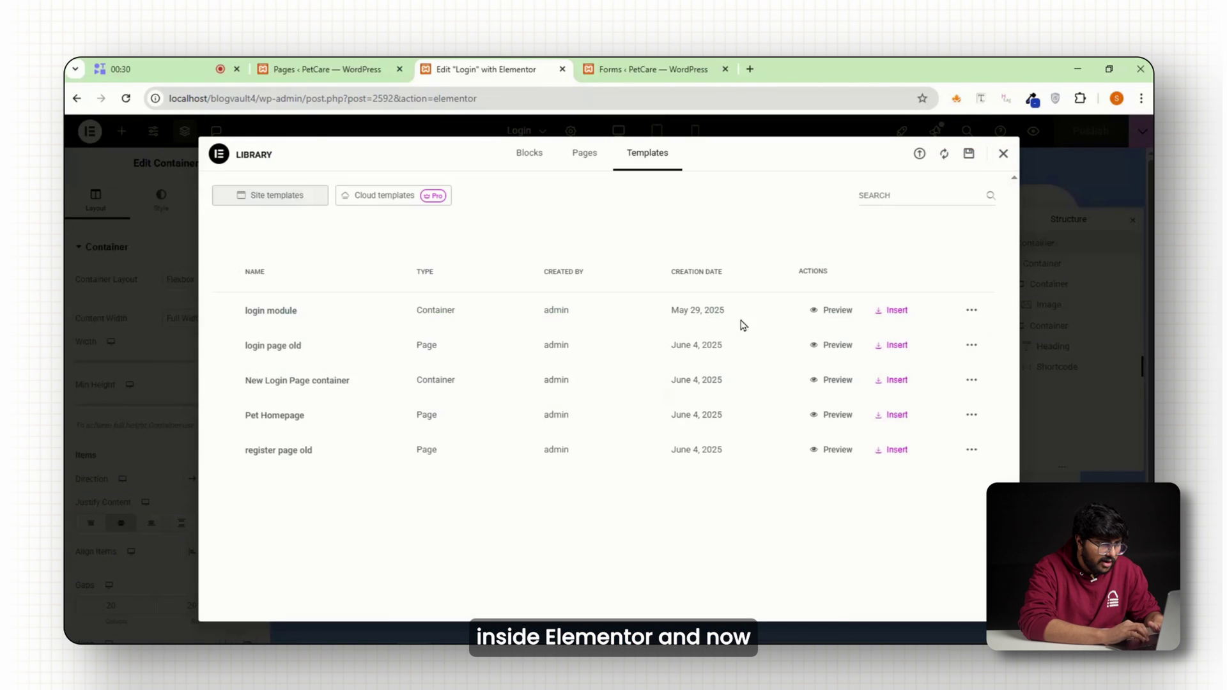
left_click(1004, 154)
left_click(696, 271)
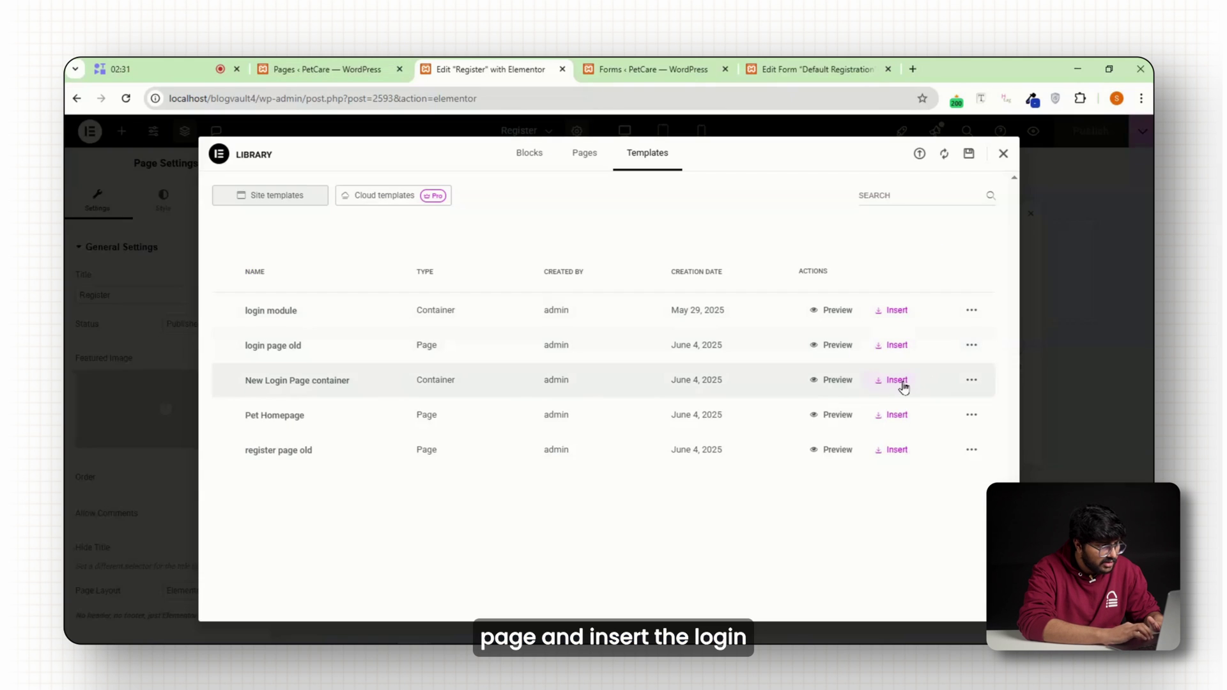
left_click(903, 382)
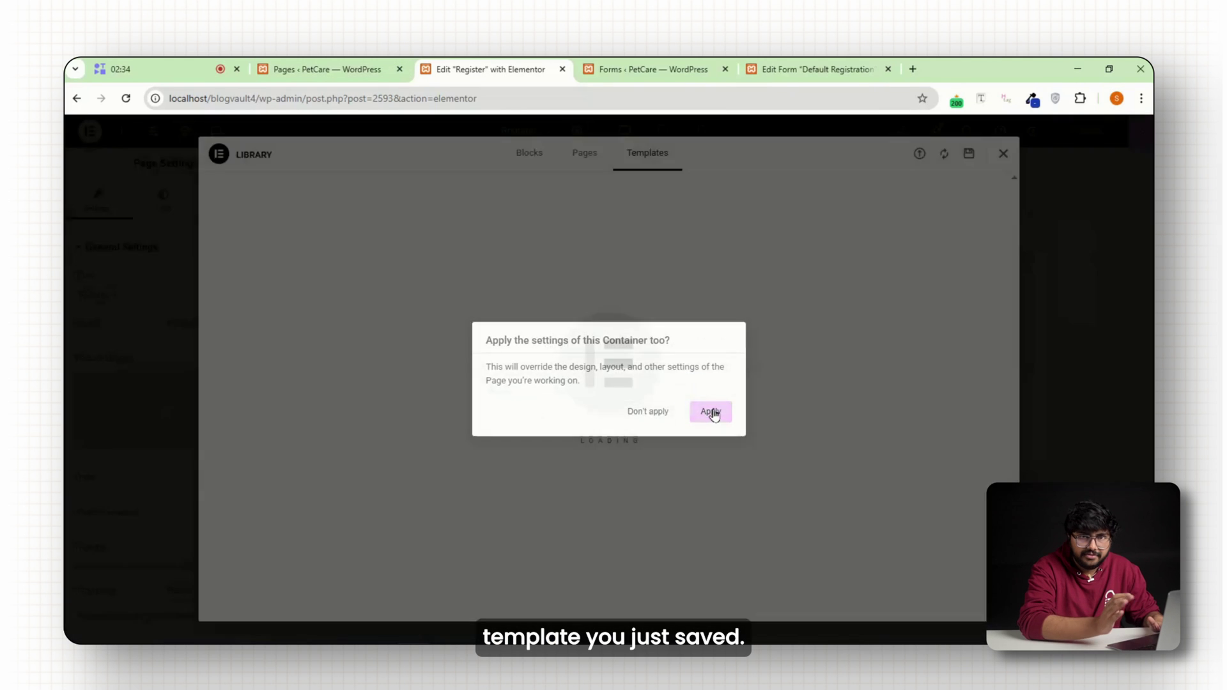
left_click(711, 412)
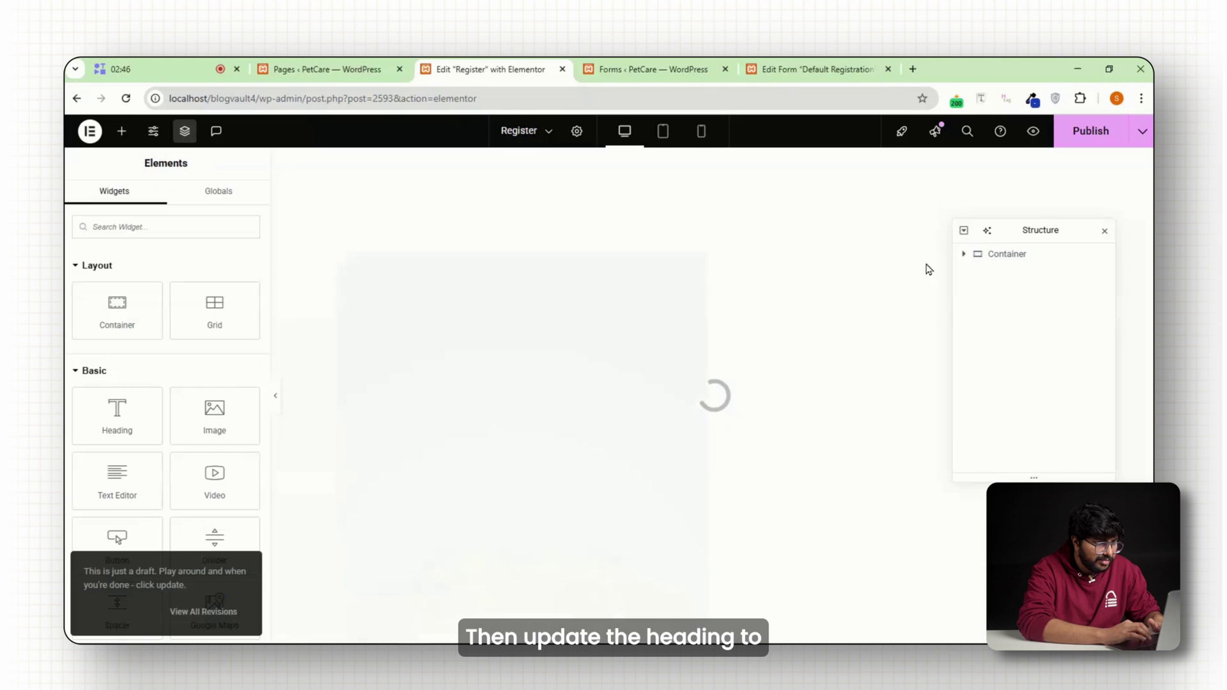
Change the heading to Signup, paste [ultimatemember form_id="2588"] into the shortcode, and publish
type("g")
type("nup")
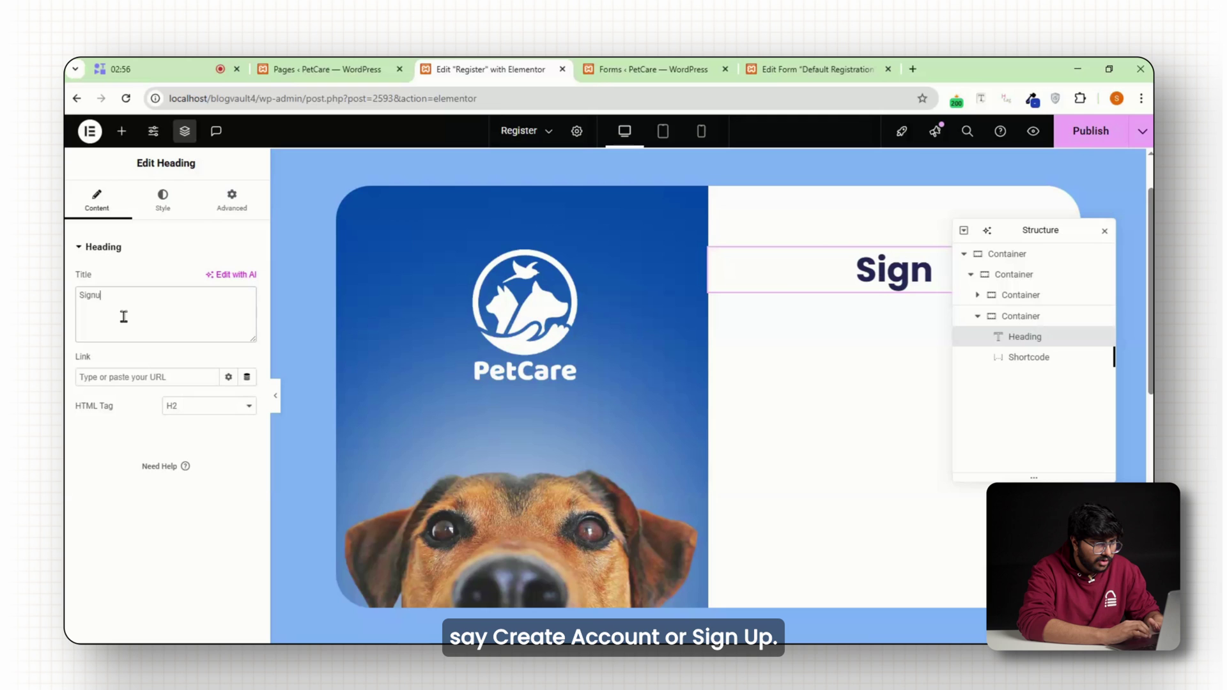
left_click(1029, 357)
left_click_drag(203, 325, 79, 324)
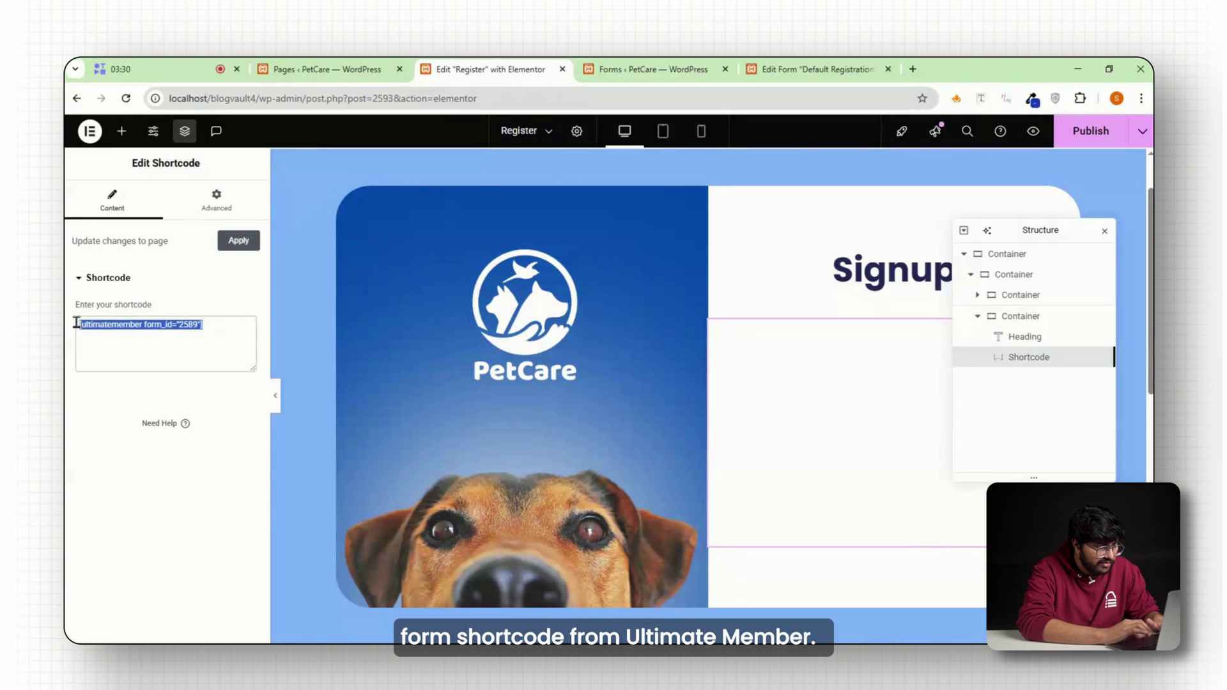
type("[ultimatemember form_id=\"2588\"]")
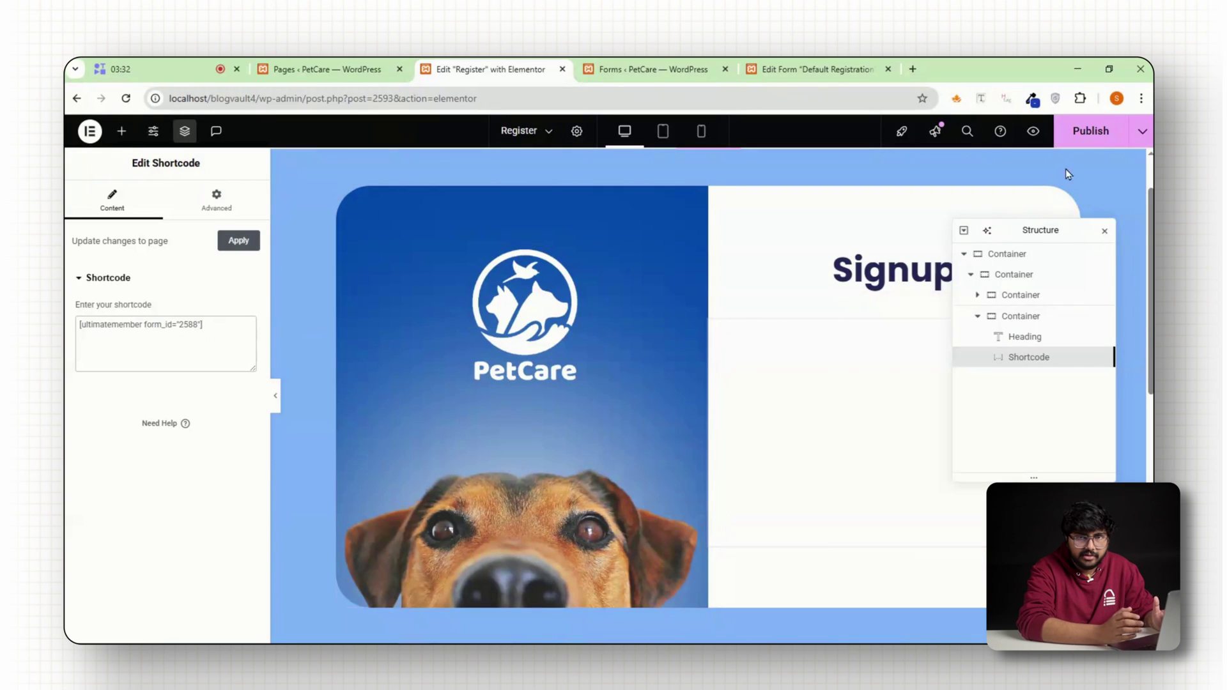
left_click(1097, 138)
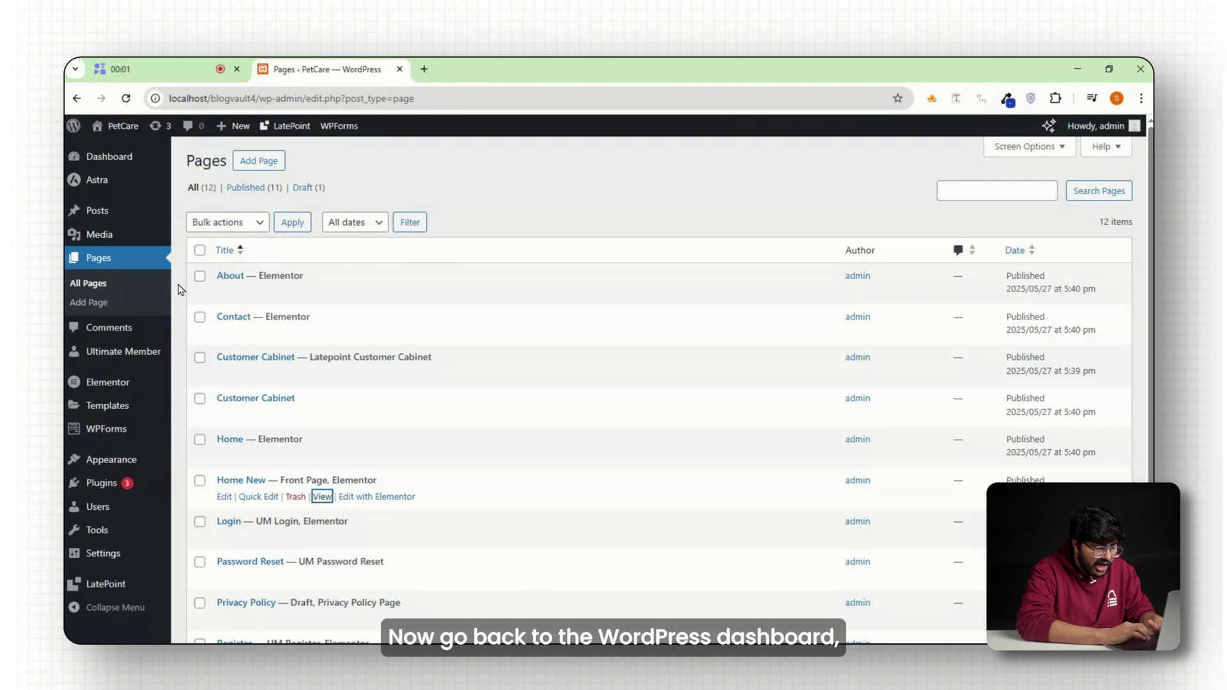
Go from the Ultimate Member dashboard to its list of forms
left_click(205, 356)
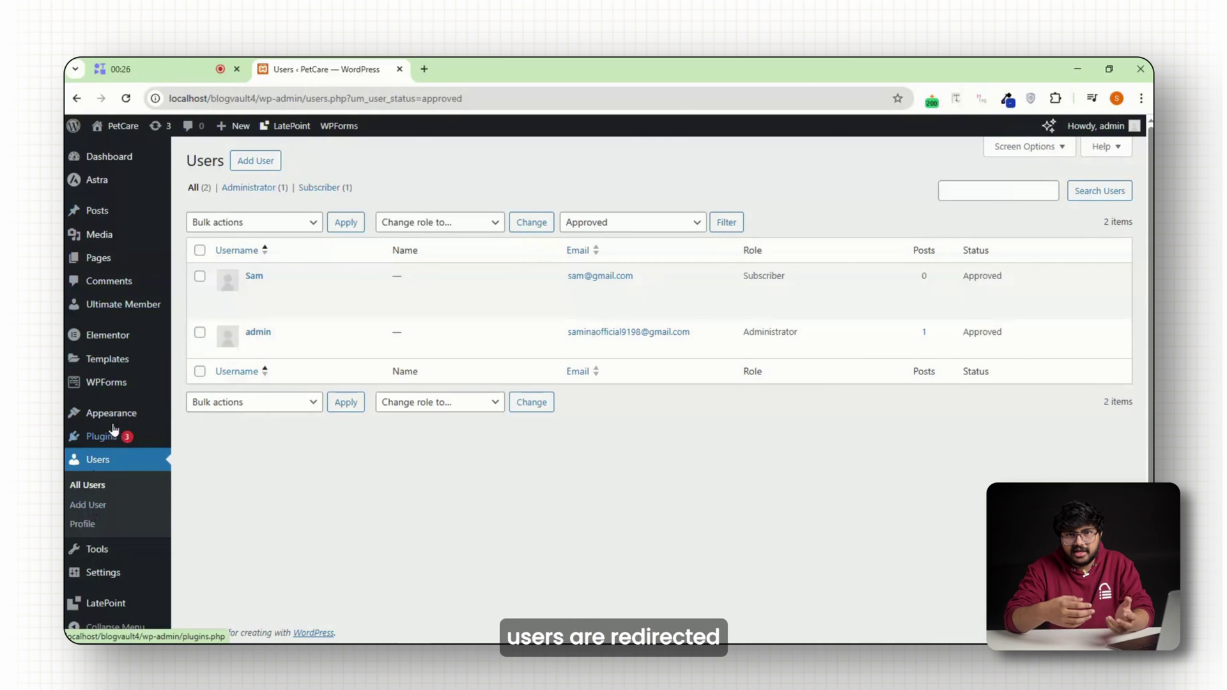
mouse_move(139, 316)
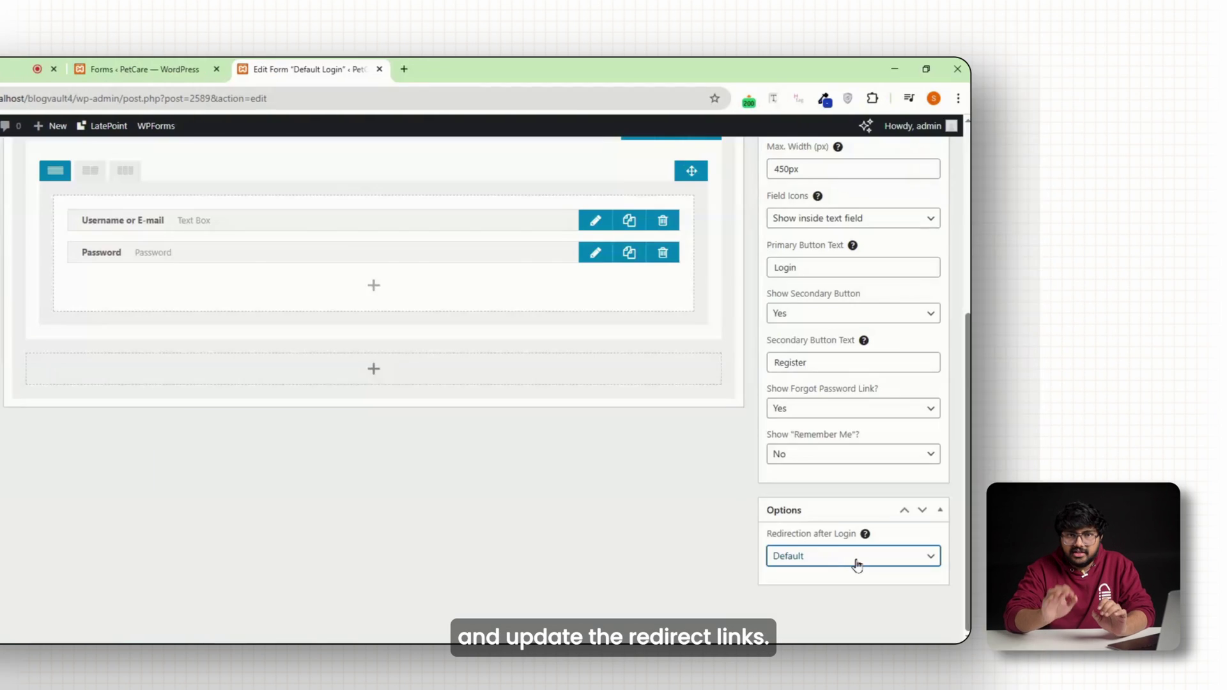
left_click(824, 556)
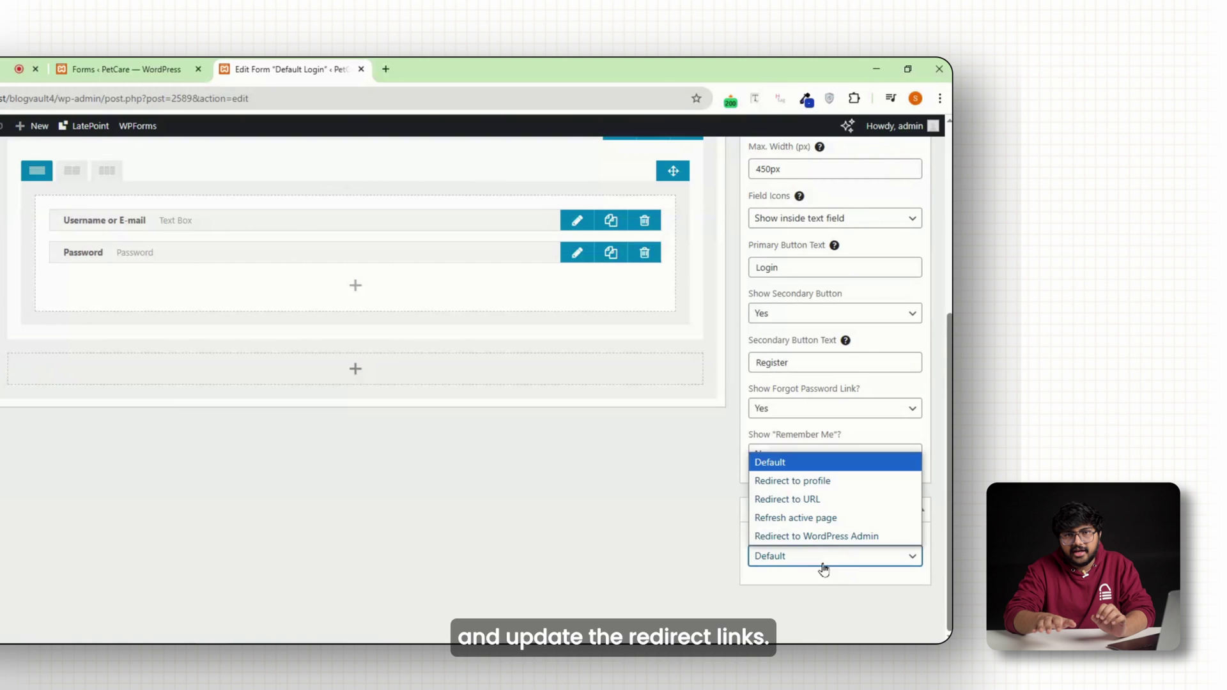
Set Default Login's redirection after login to Redirect to URL, return to Forms, and start the reCAPTCHA check
left_click(824, 499)
scroll(824, 507, "down", 1)
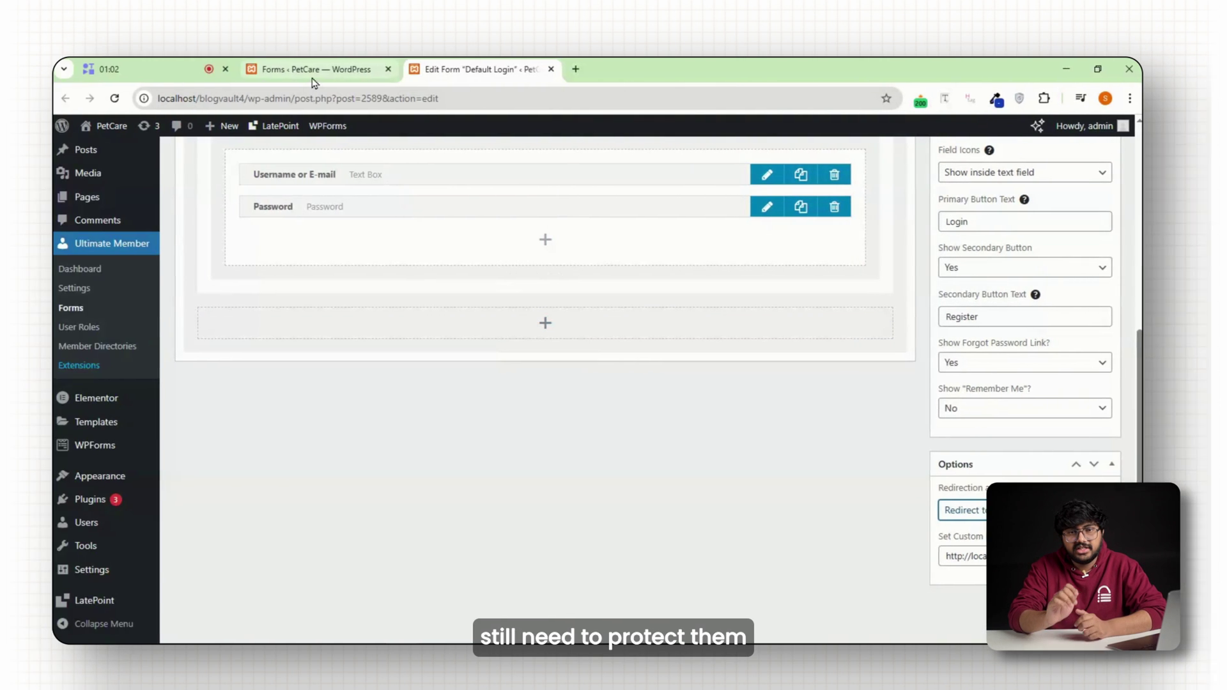
left_click(123, 76)
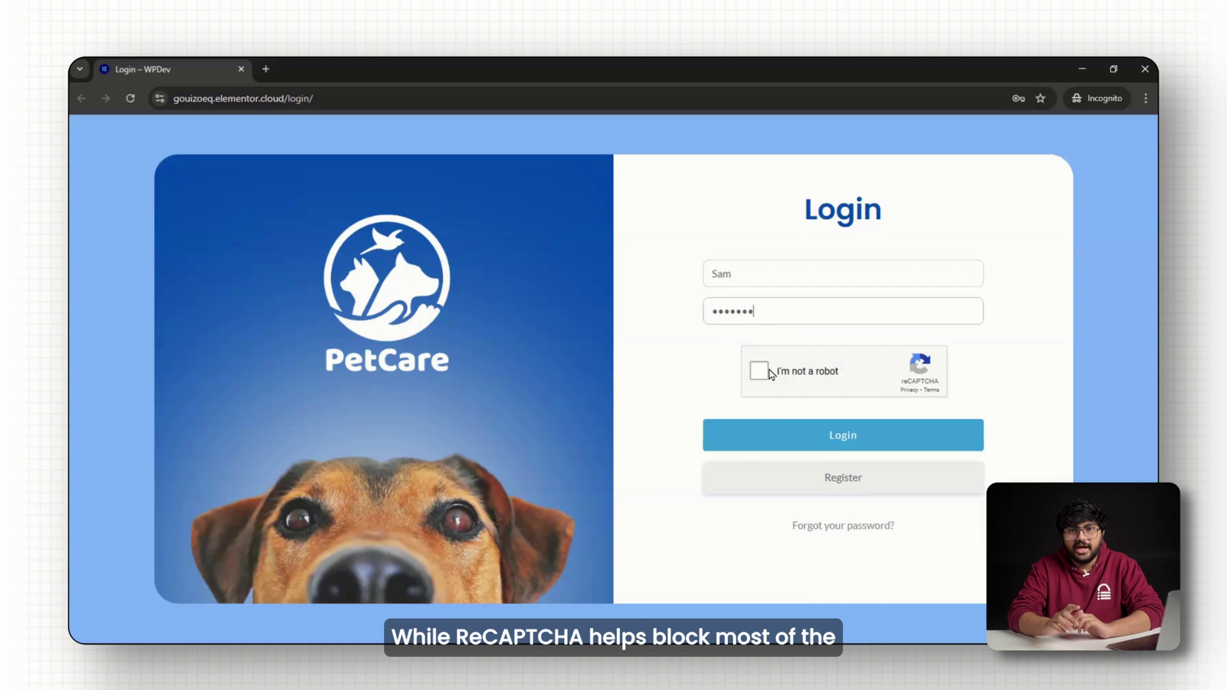
left_click(769, 374)
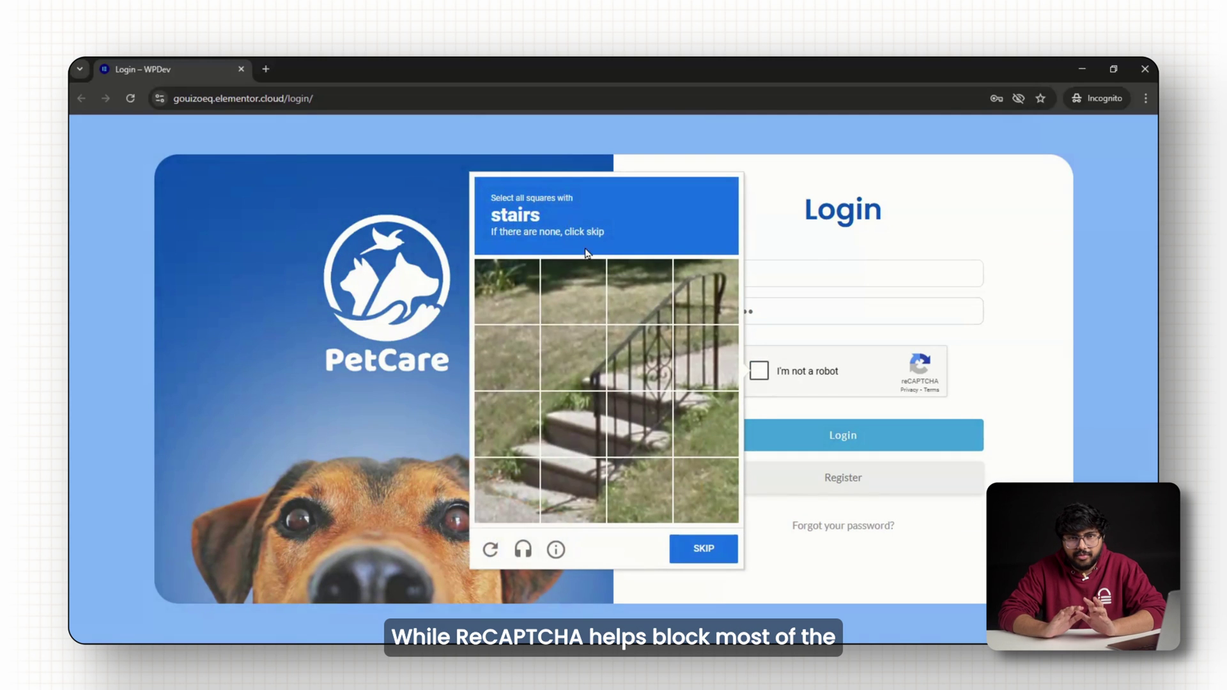
Select all eight stairs tiles in the reCAPTCHA challenge and continue to the next image set
left_click(640, 358)
left_click(705, 358)
left_click(639, 292)
left_click(706, 291)
left_click(639, 425)
left_click(573, 424)
left_click(573, 358)
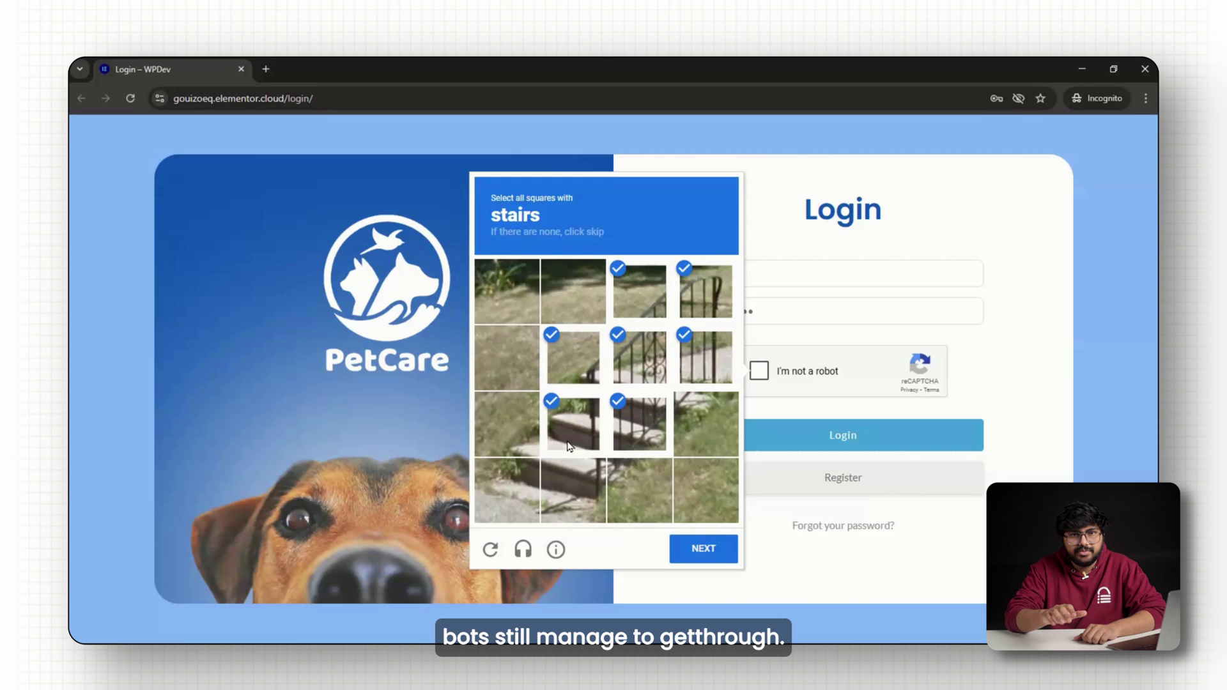
left_click(568, 465)
left_click(716, 549)
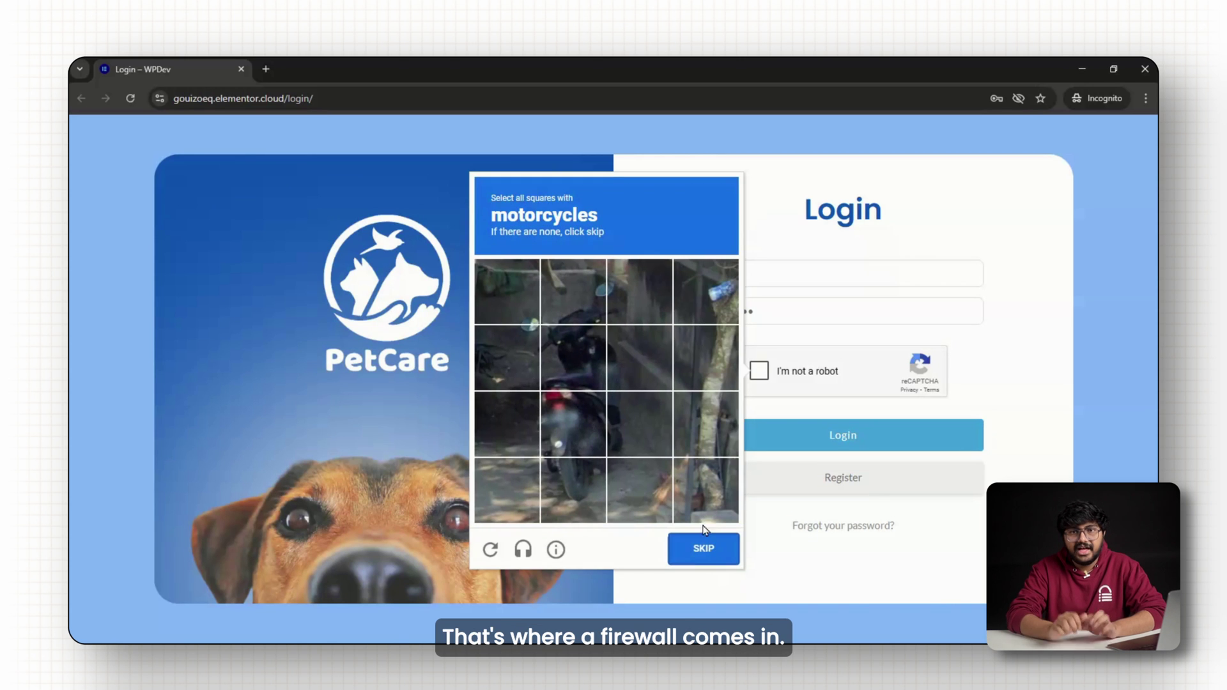
Select the five motorcycle tiles in the second reCAPTCHA challenge
left_click(574, 490)
left_click(573, 424)
left_click(639, 424)
left_click(639, 358)
left_click(573, 358)
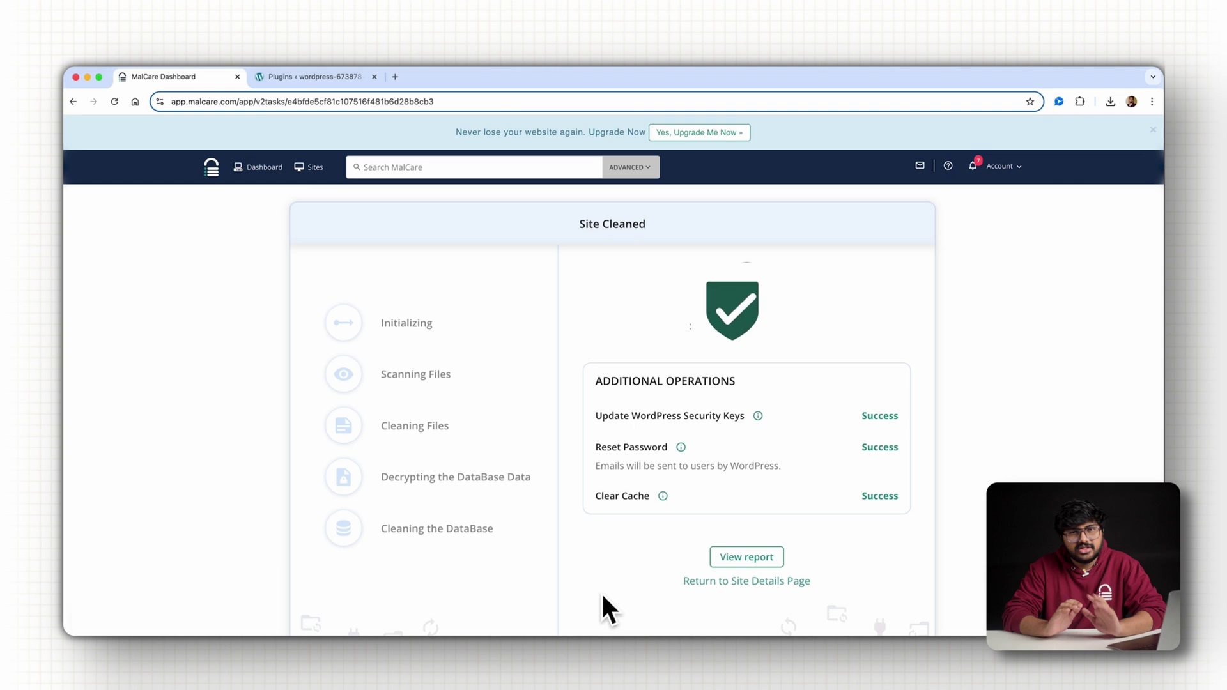
View MalCare's full cleanup report and zoom in on the site's Firewall protection status
left_click(784, 558)
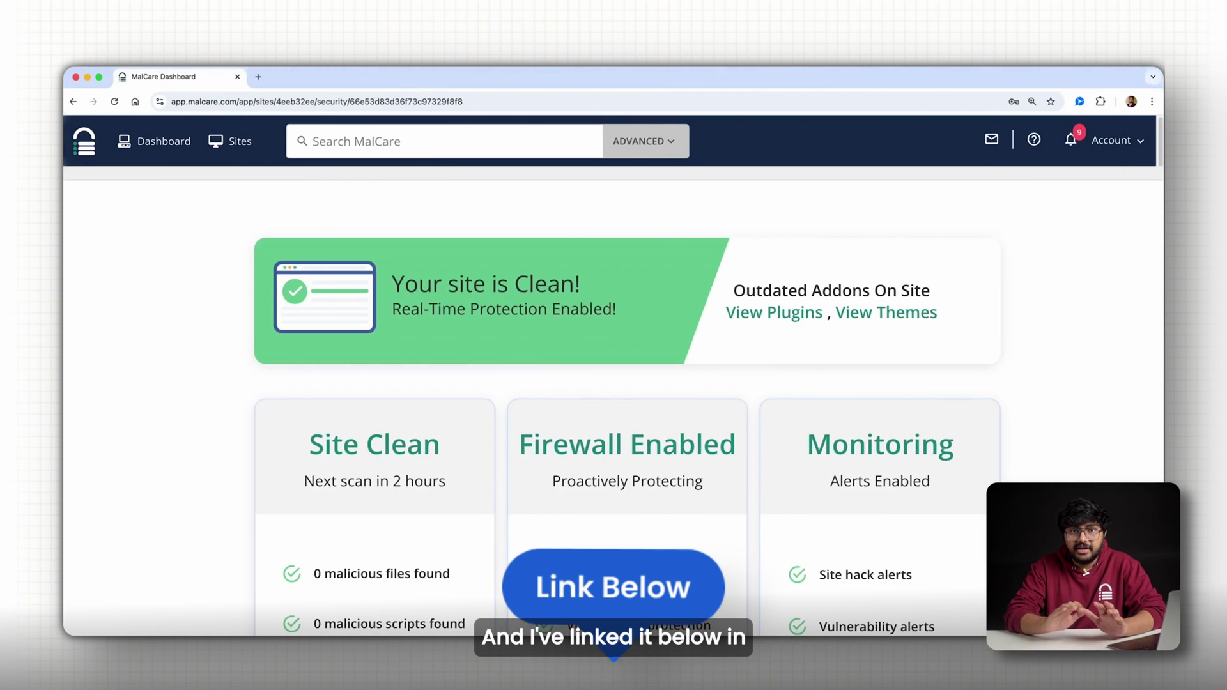
scroll(614, 384, "down", 3)
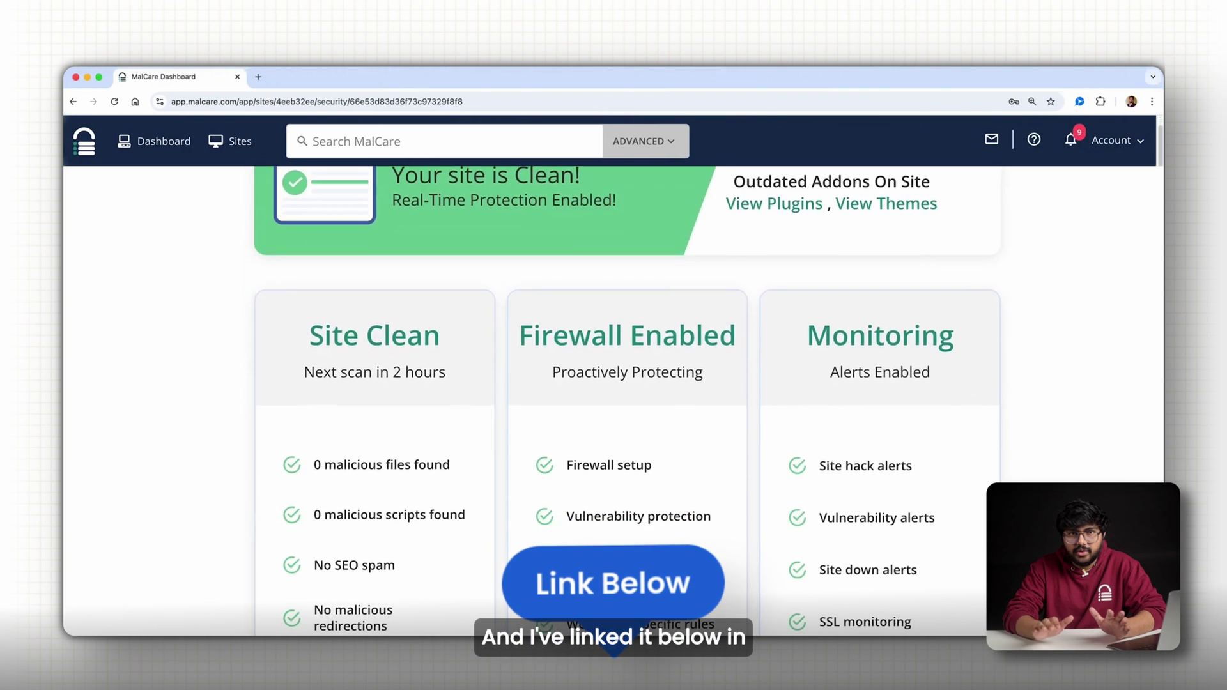
key("super+equal")
scroll(626, 396, "down", 8)
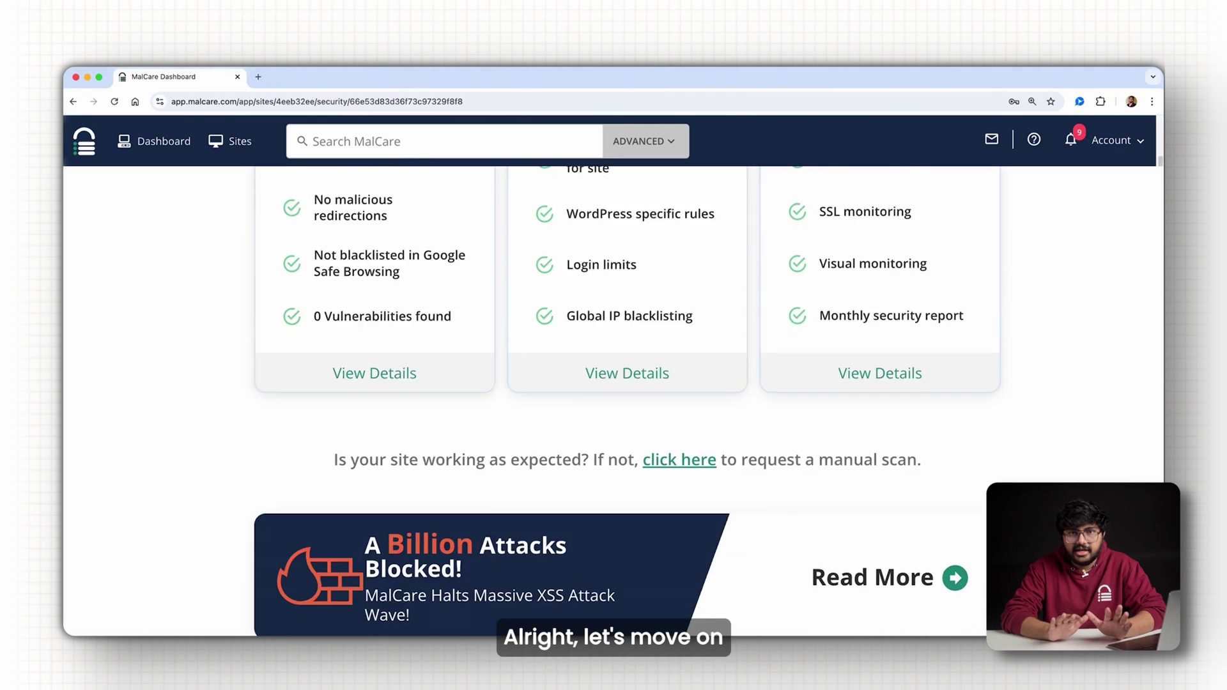
scroll(626, 396, "down", 10)
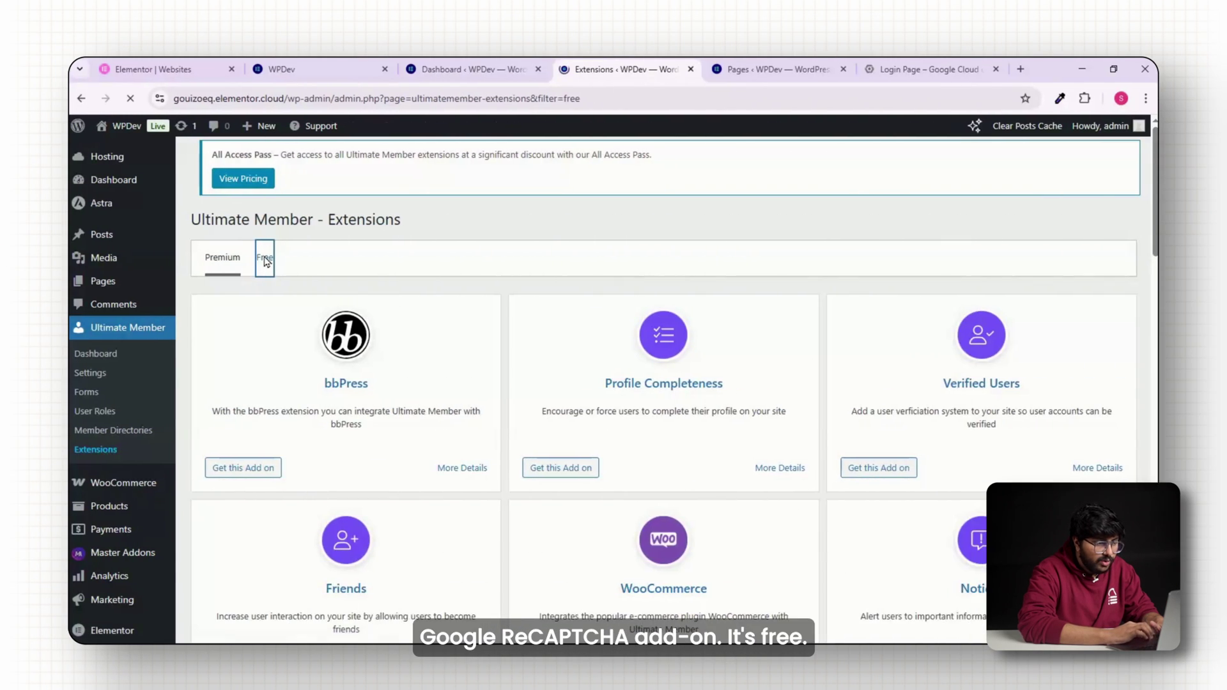
In Ultimate Member's Extensions settings, keep Google reCAPTCHA enabled with reCAPTCHA v2 as the type
scroll(378, 383, "down", 3)
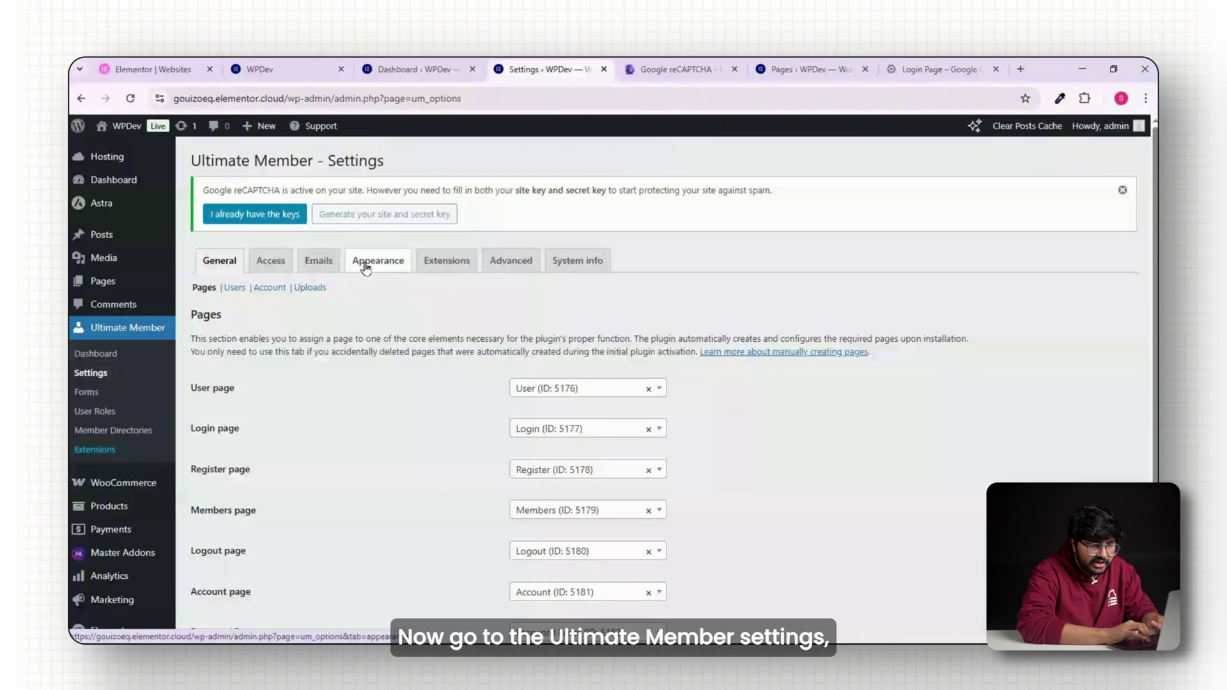
left_click(460, 264)
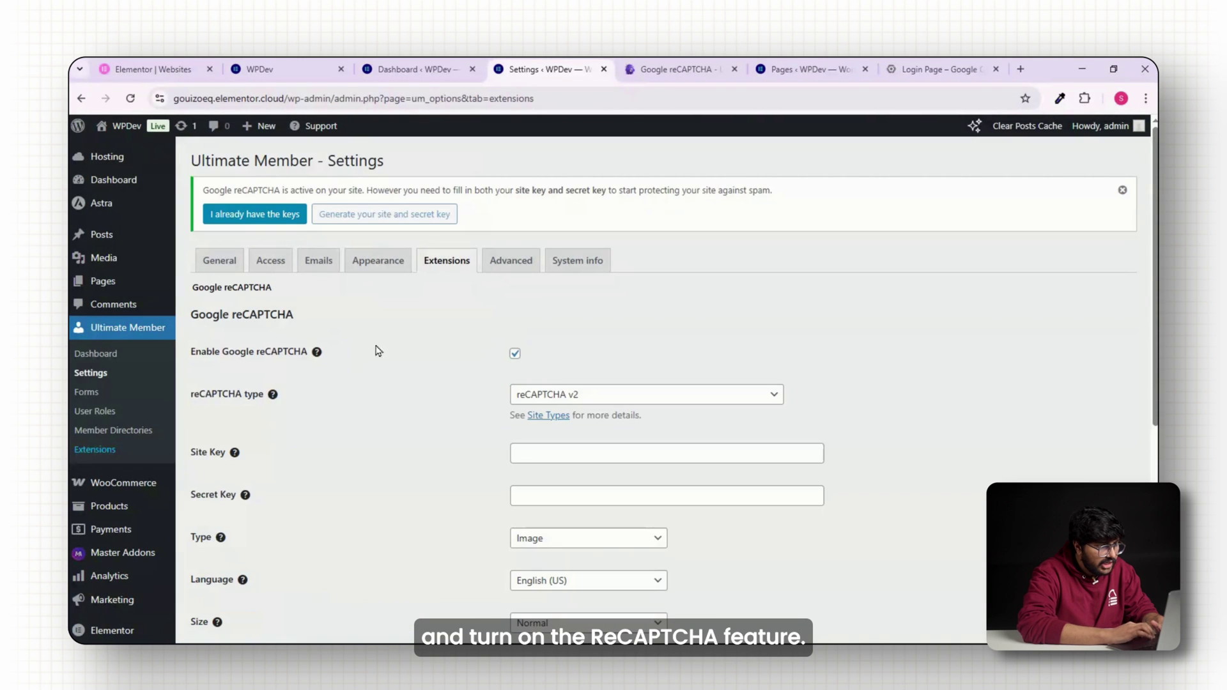
scroll(525, 352, "down", 2)
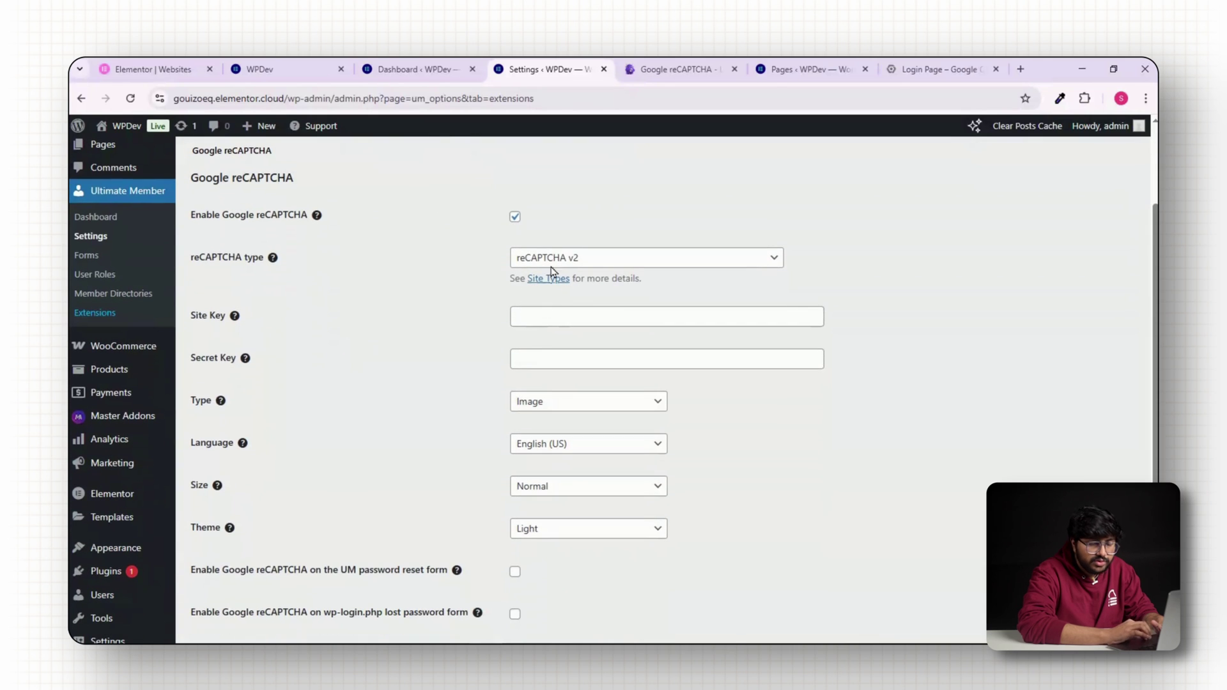
left_click(584, 263)
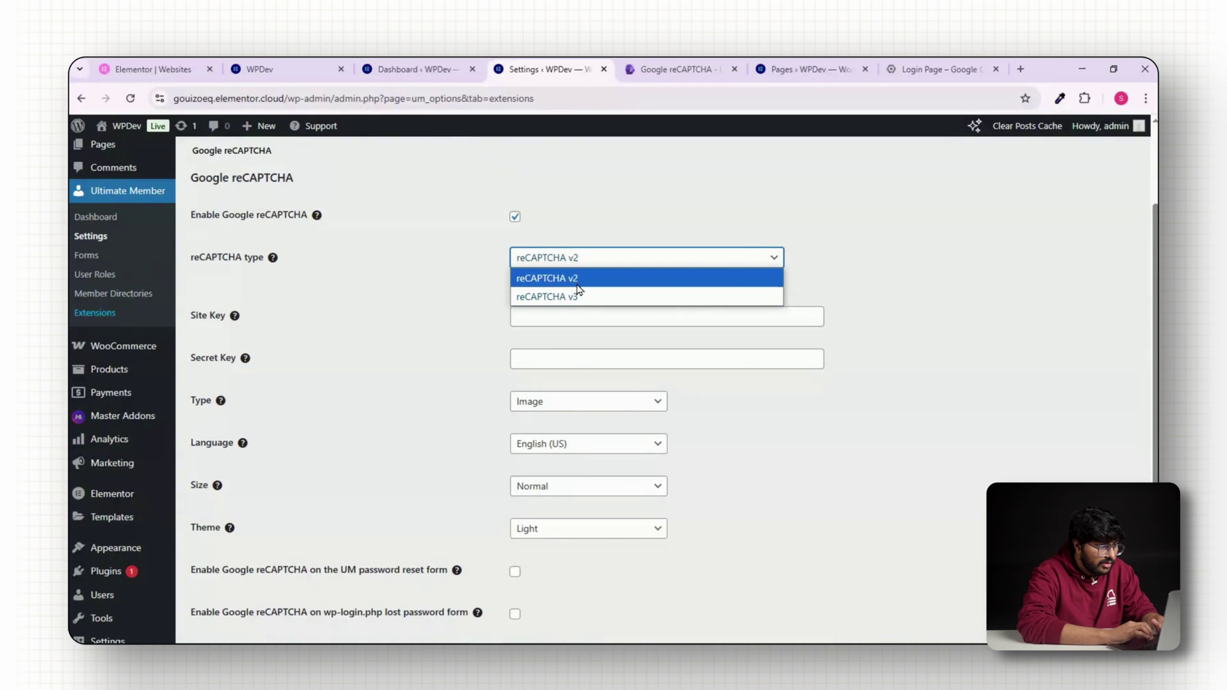
left_click(588, 281)
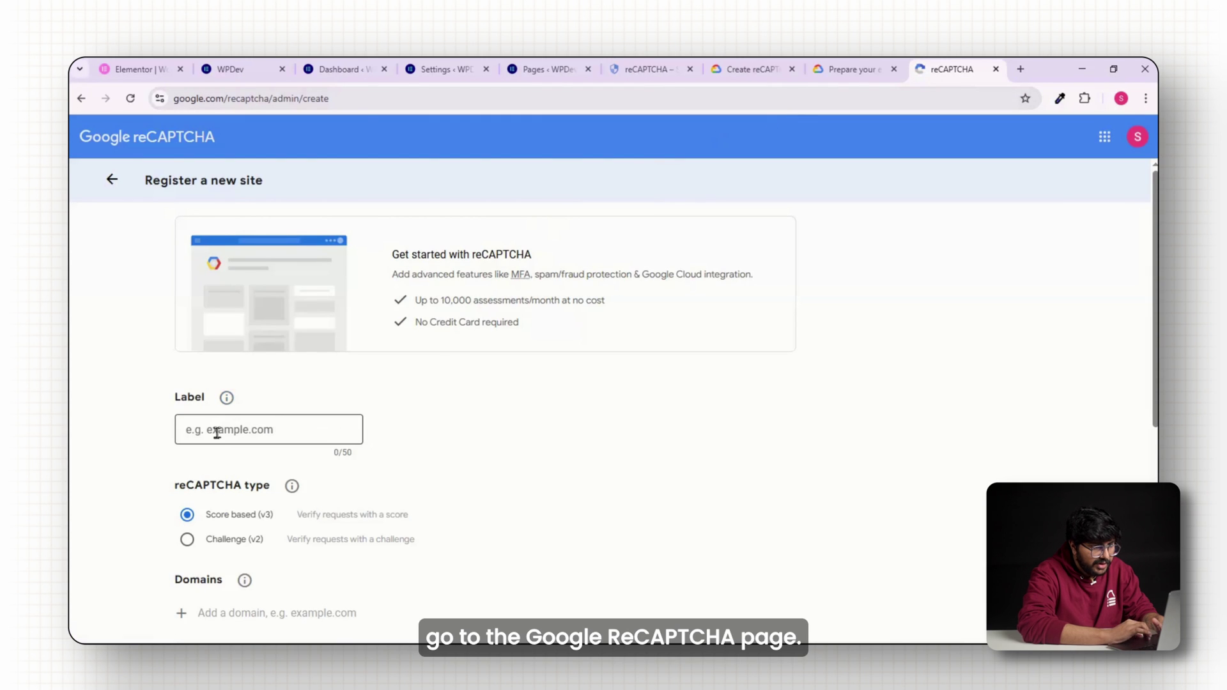
Label the new reCAPTCHA site 'Test Captcha' and choose the Challenge (v2) 'I'm not a robot' type
left_click(217, 433)
type("Te")
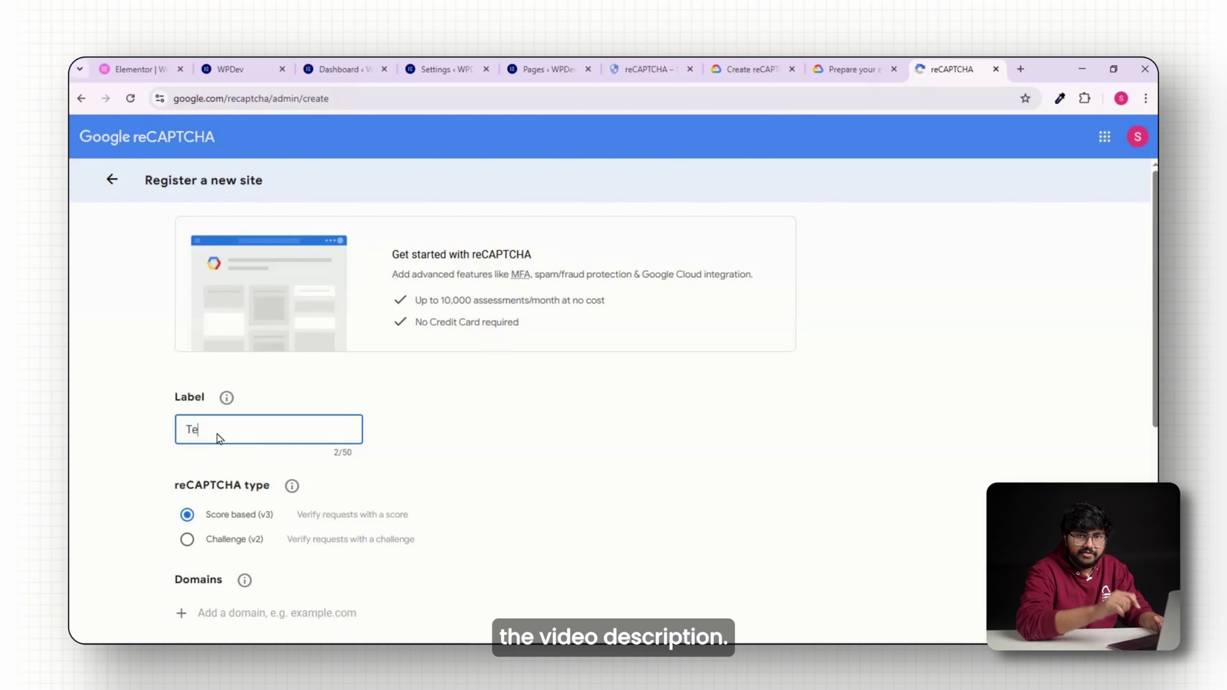
type("st Captcha")
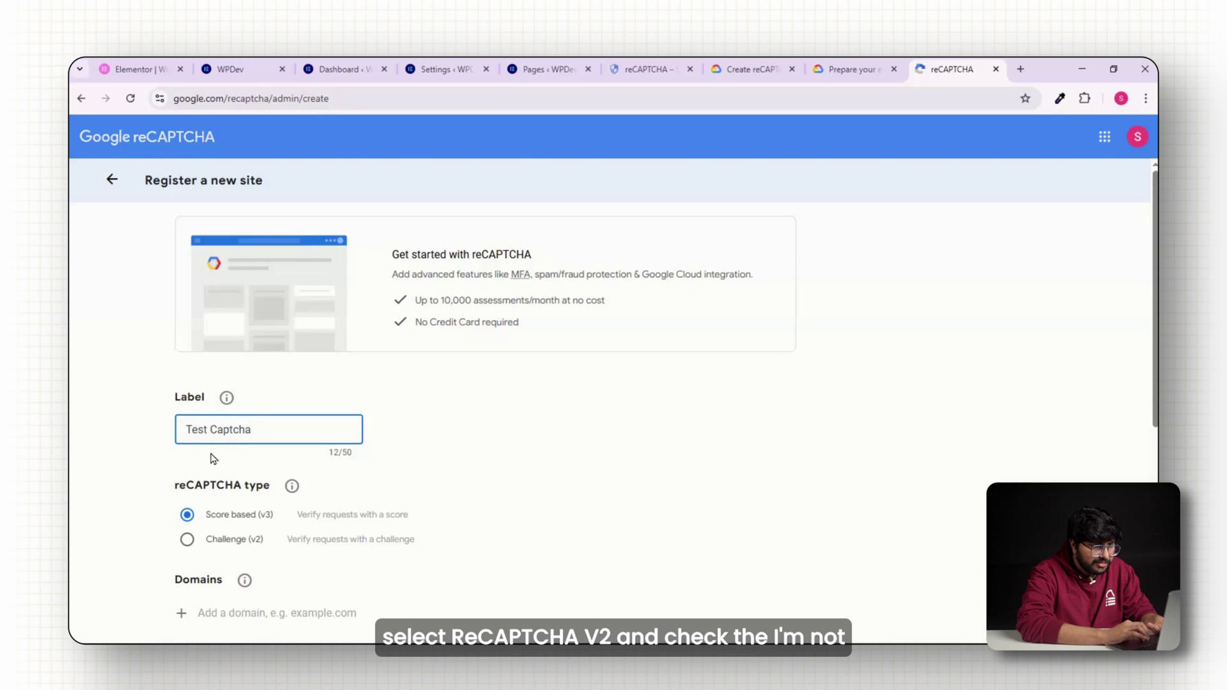
scroll(216, 472, "down", 1)
left_click(187, 471)
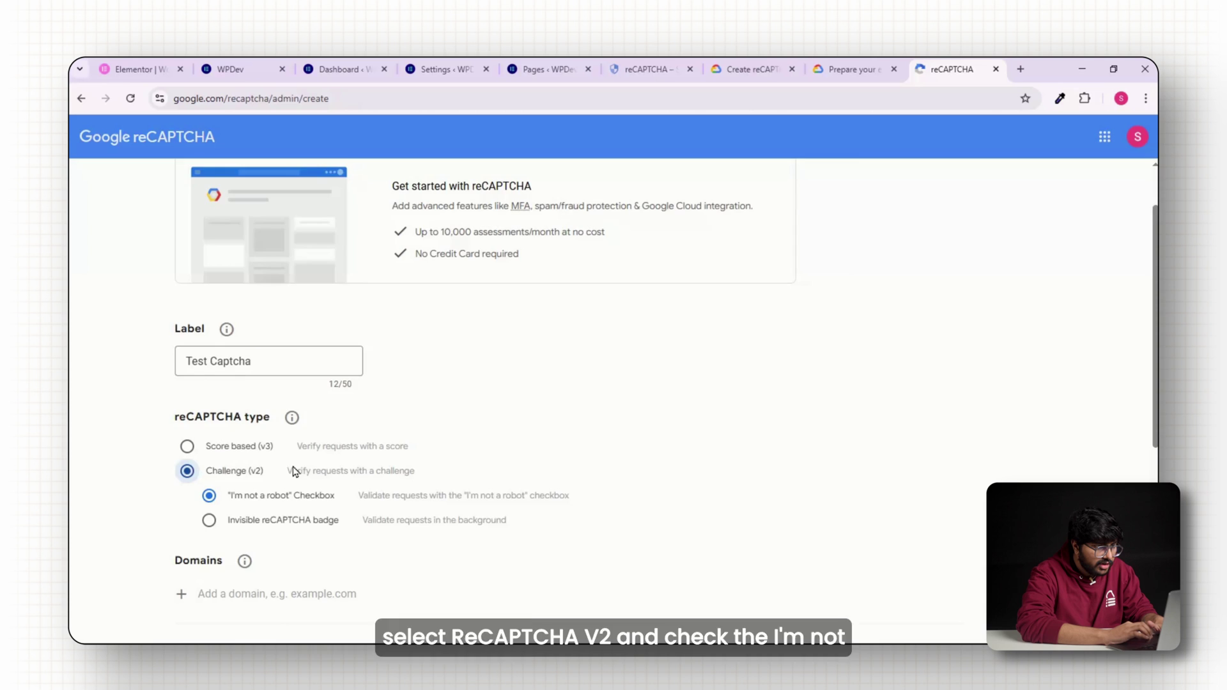
scroll(294, 473, "down", 2)
left_click(252, 459)
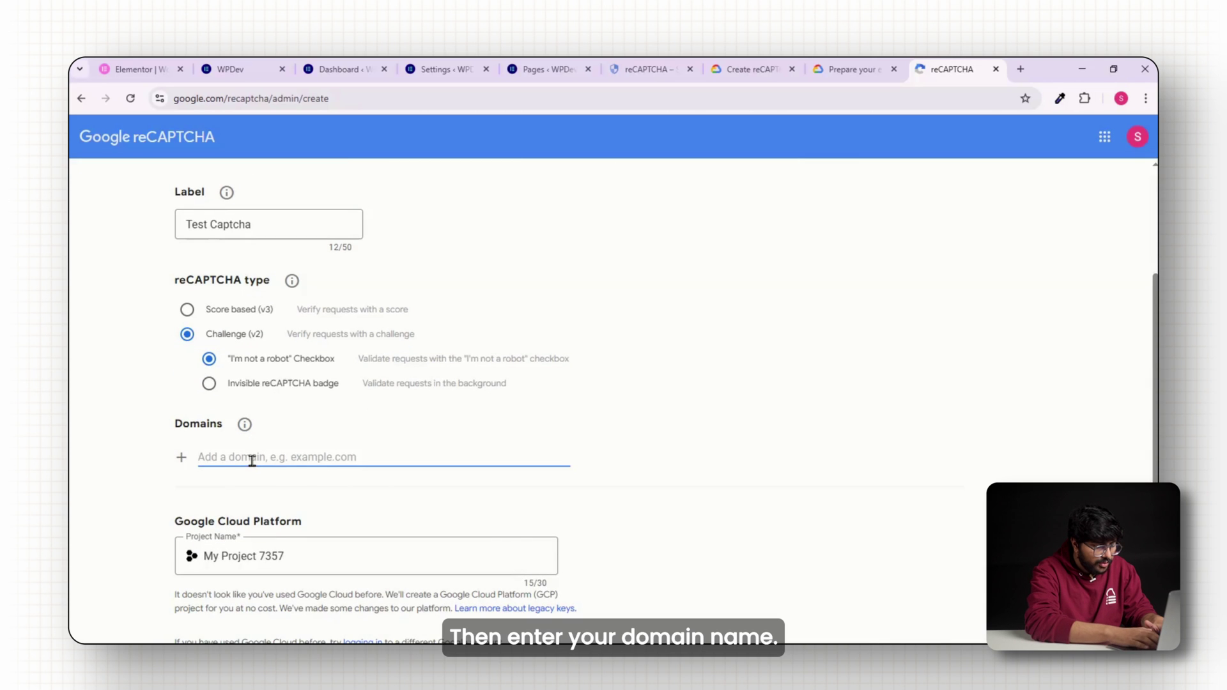
left_click_drag(235, 453, 186, 458)
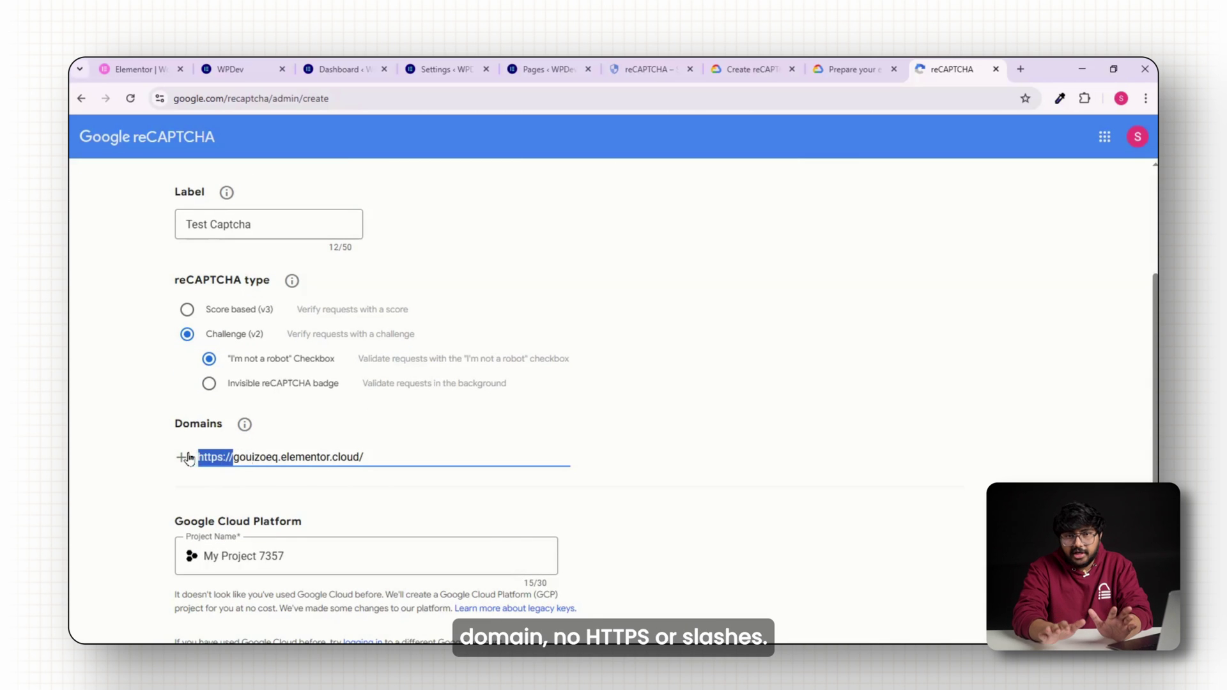
type("www.")
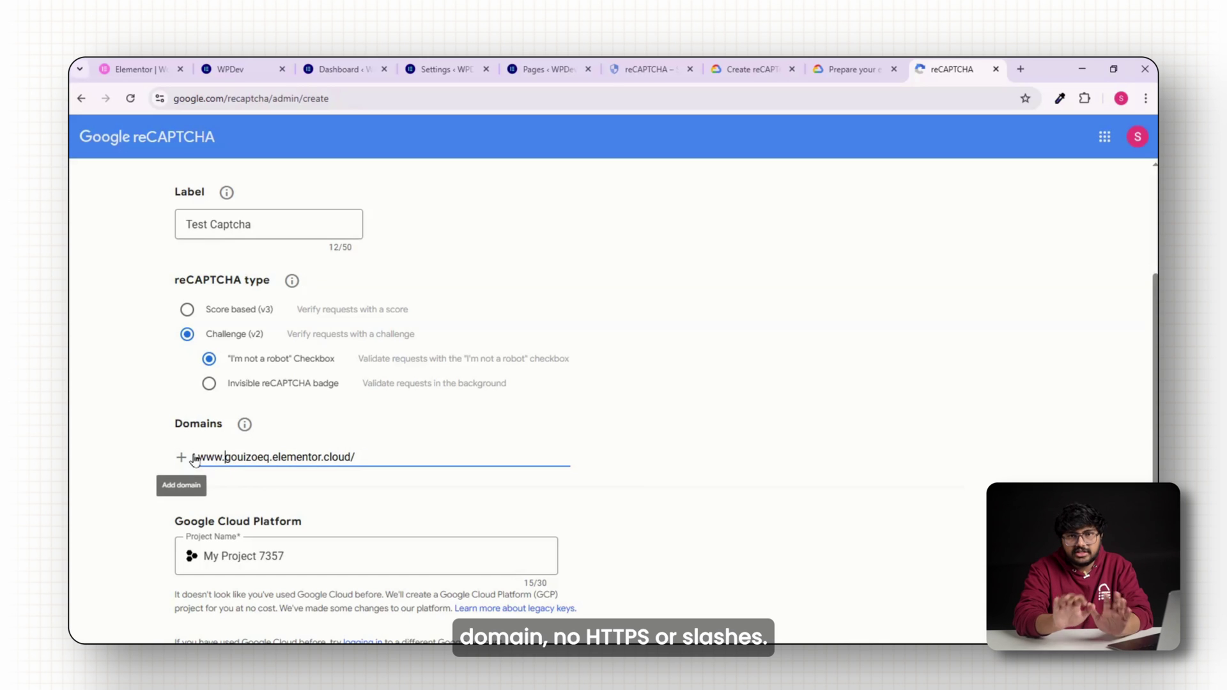
left_click(365, 457)
key("BackSpace")
scroll(368, 456, "down", 3)
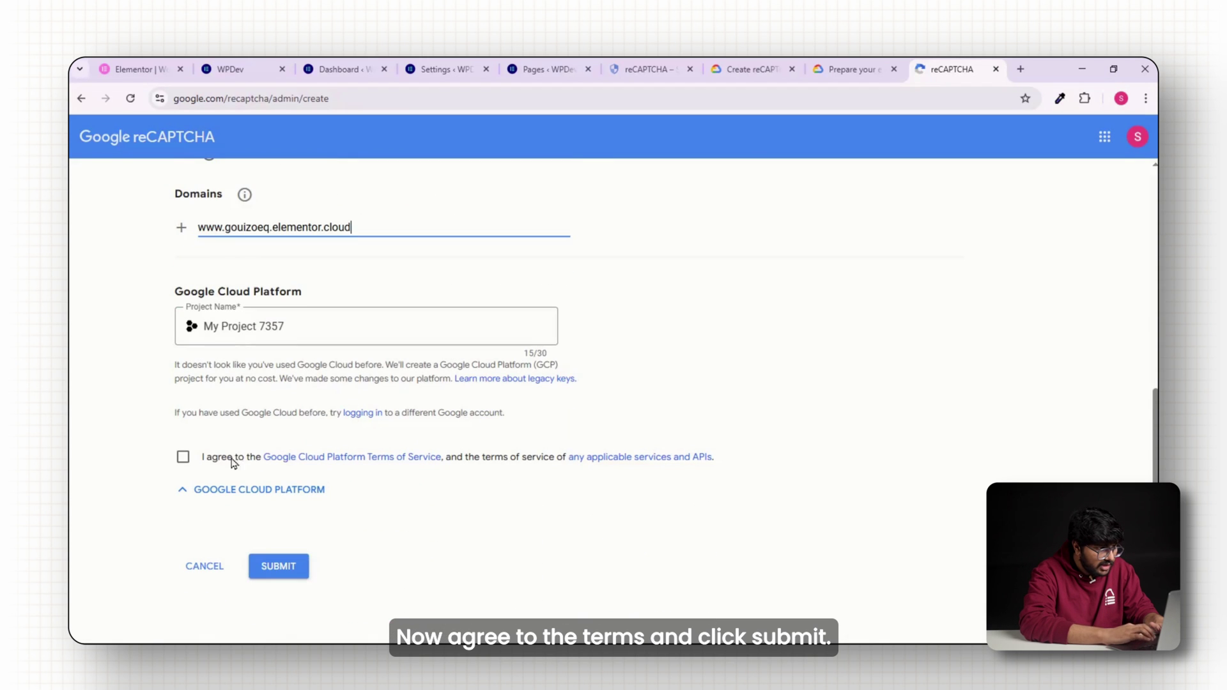
left_click(278, 566)
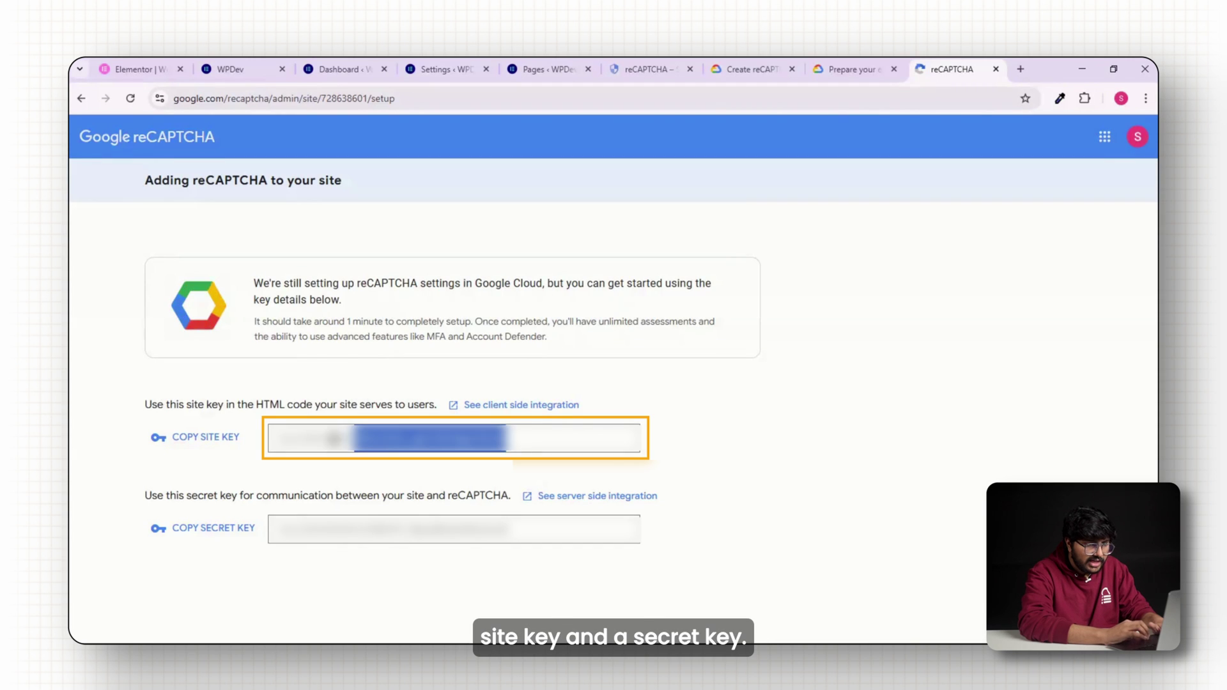
left_click(192, 439)
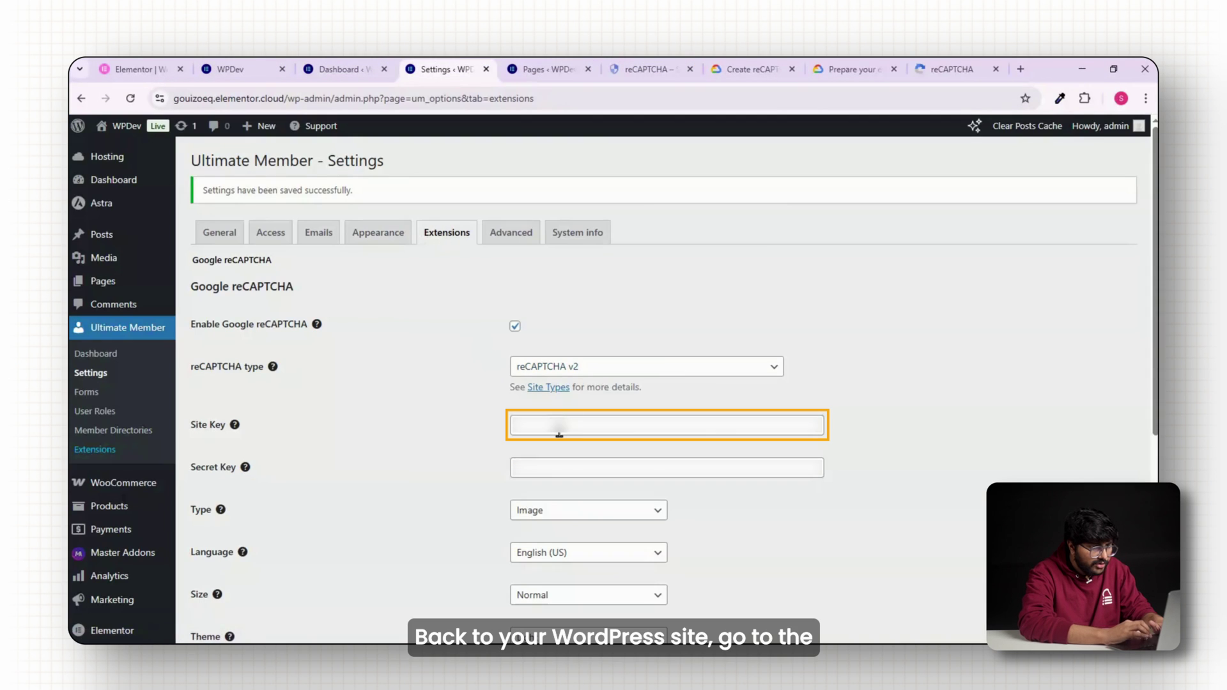
Paste the reCAPTCHA v2 site key and secret key into Ultimate Member's reCAPTCHA settings
left_click(575, 427)
key("ctrl+v")
left_click(587, 473)
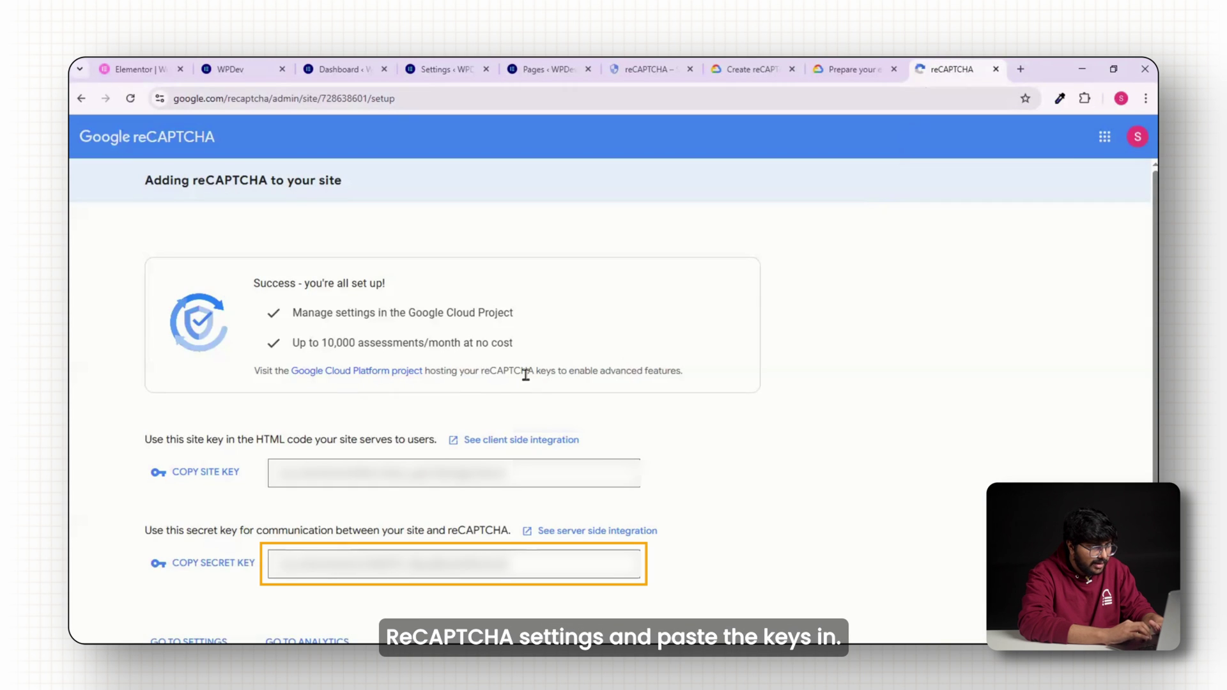
left_click(229, 565)
left_click(449, 66)
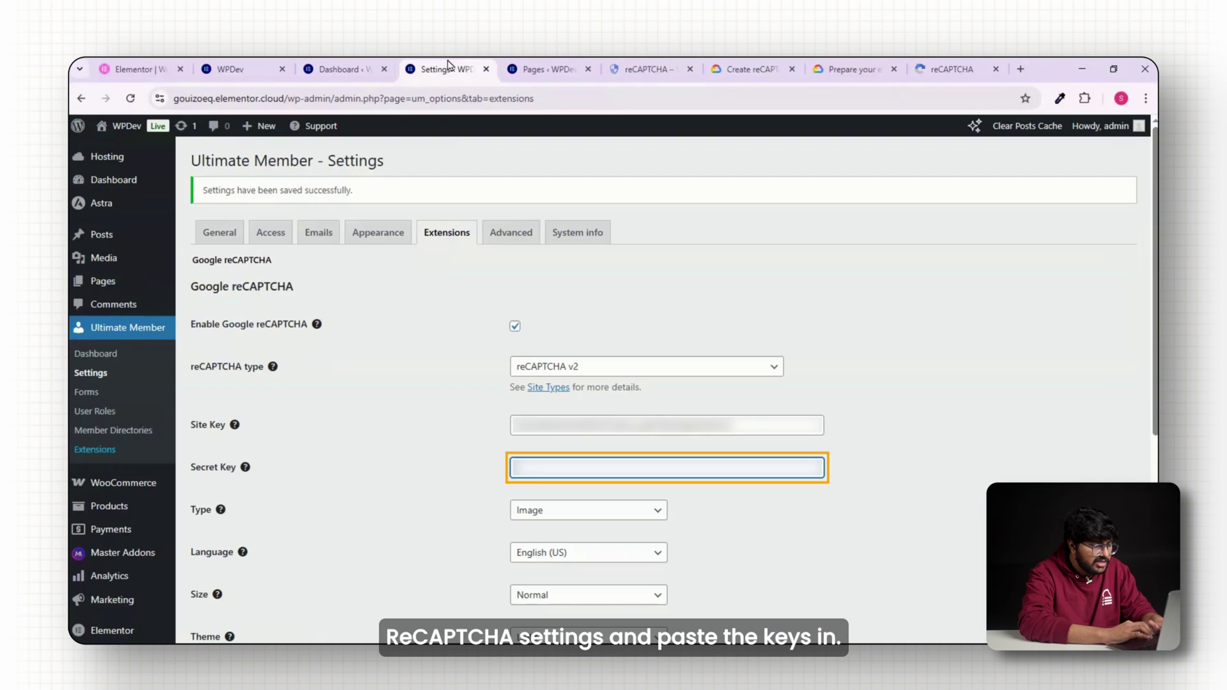
key("ctrl+v")
Keep reCAPTCHA size Normal, enable it on the lost password and registration forms, and save
scroll(455, 476, "down", 2)
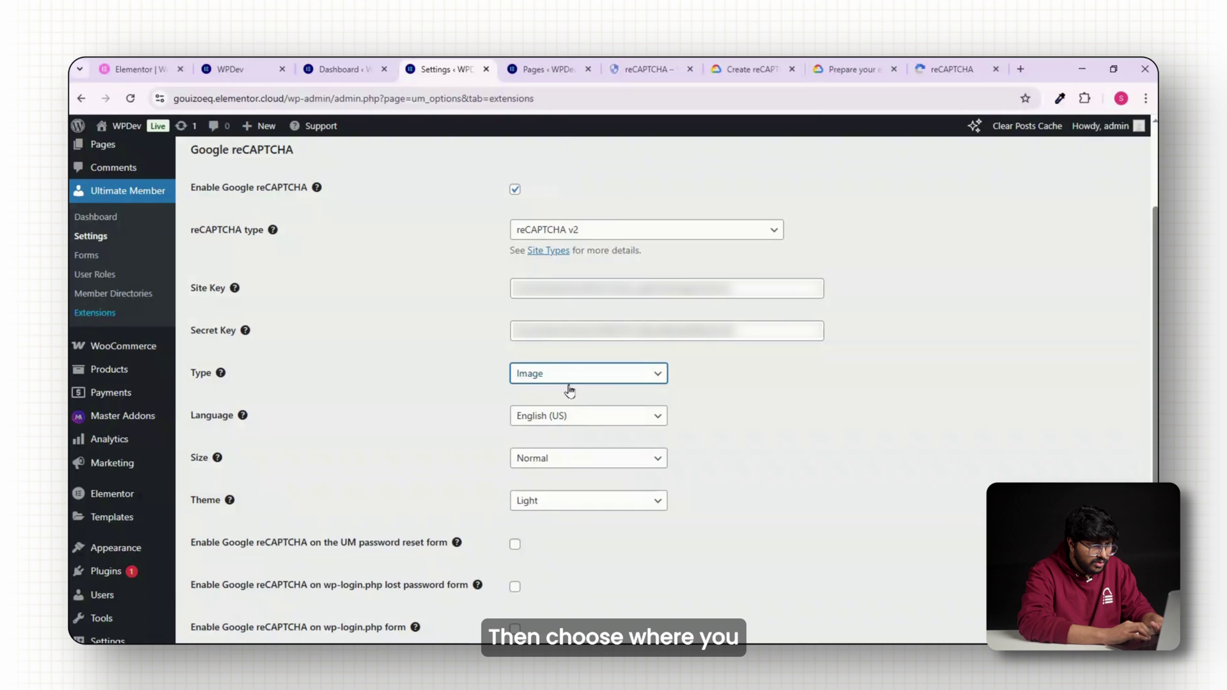
left_click(585, 466)
left_click(557, 492)
scroll(558, 492, "down", 3)
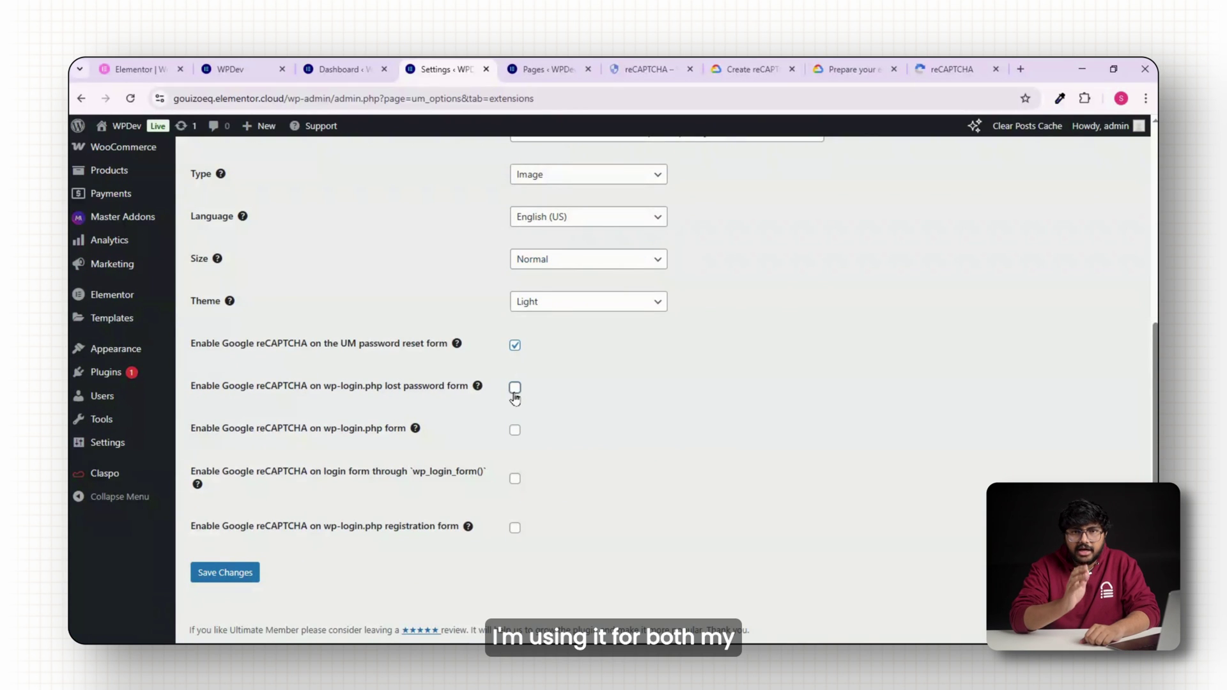
left_click(515, 390)
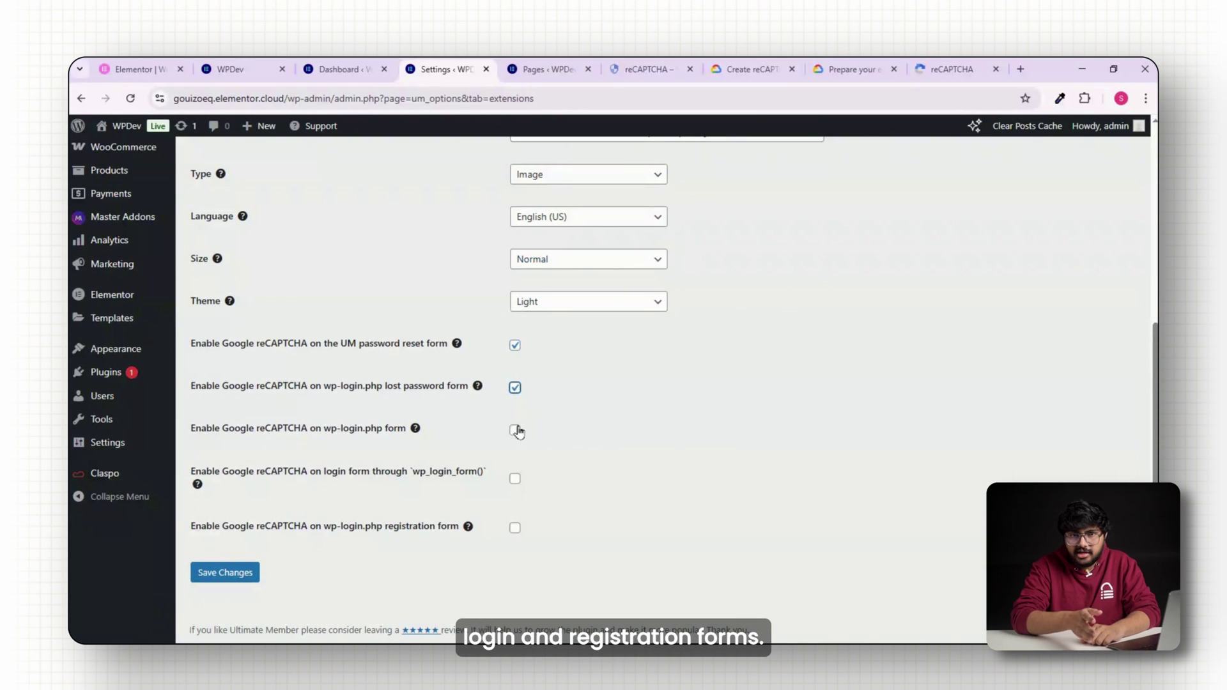
left_click(516, 529)
left_click(225, 573)
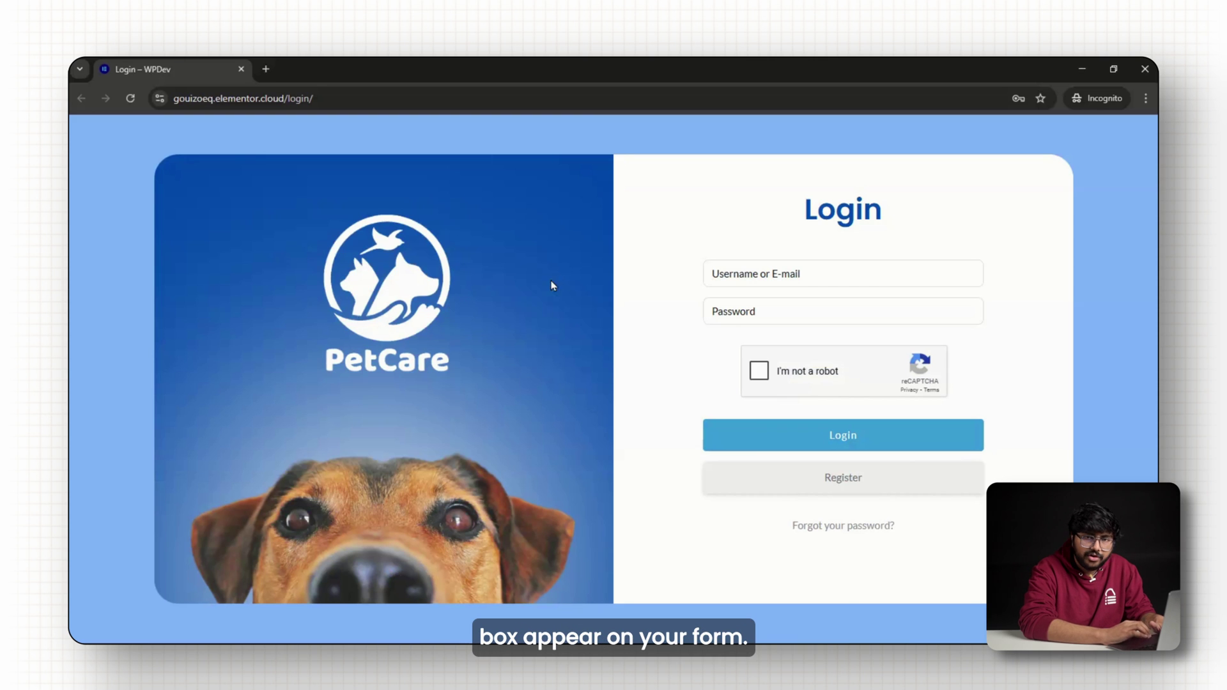
Enter a username and password in the PetCare login form
left_click(758, 279)
type("S")
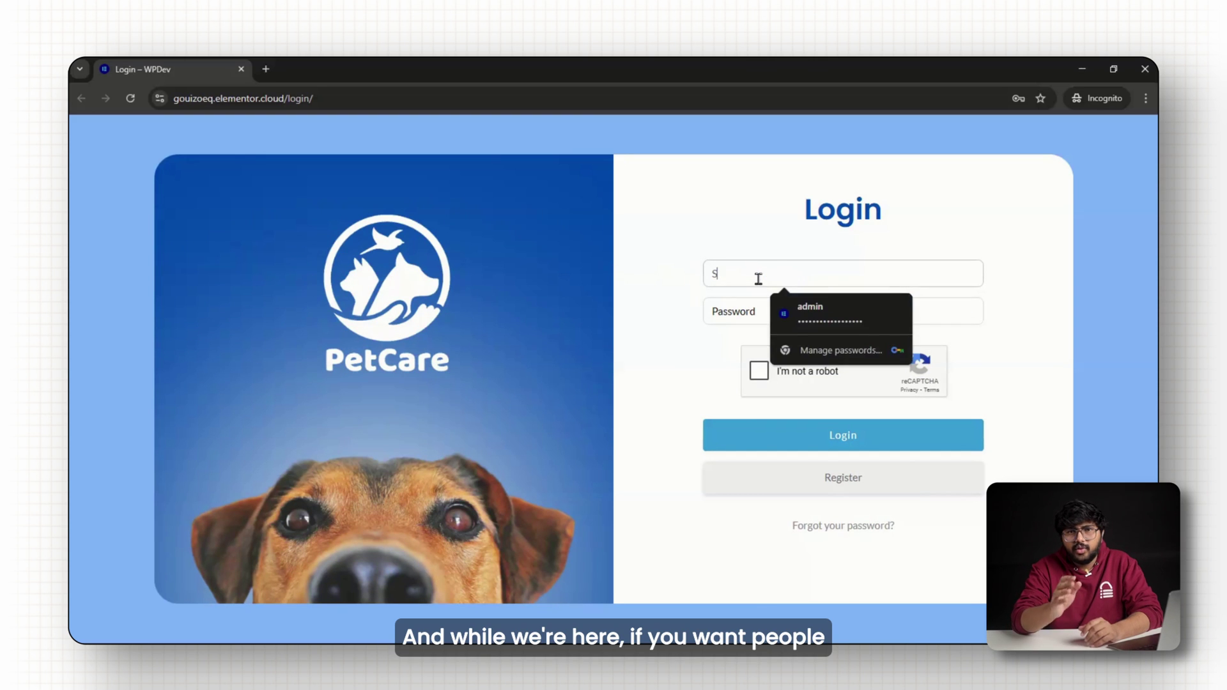
type("am")
left_click(764, 307)
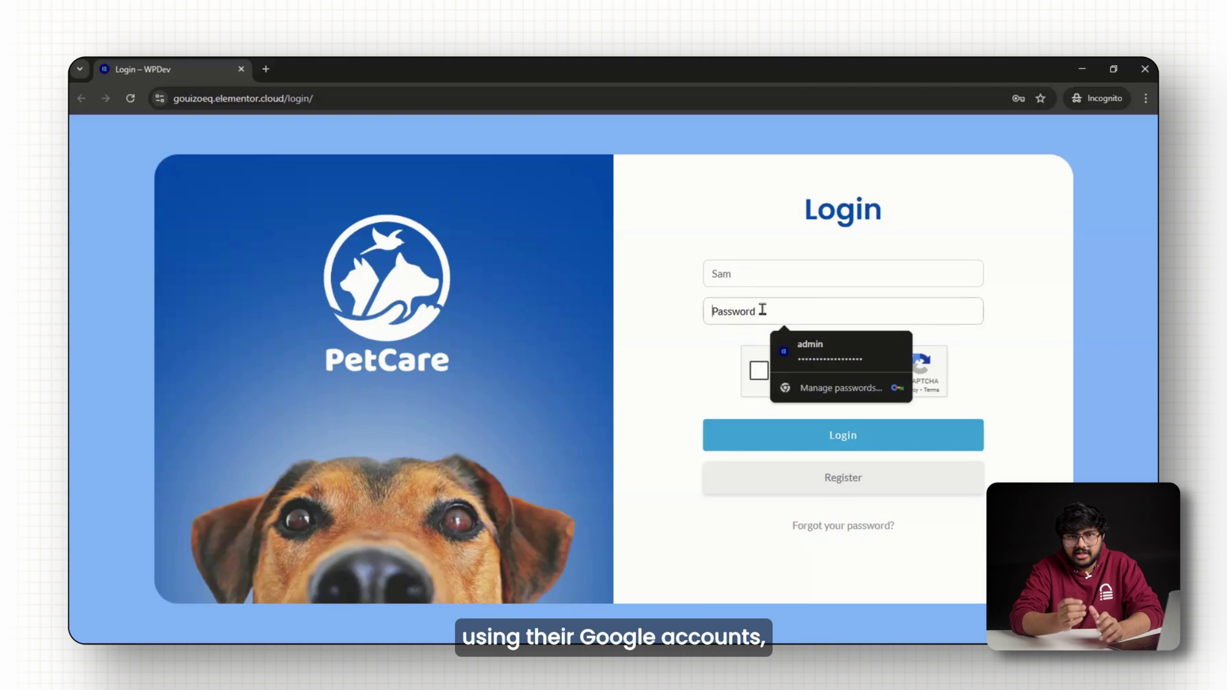
type("*******")
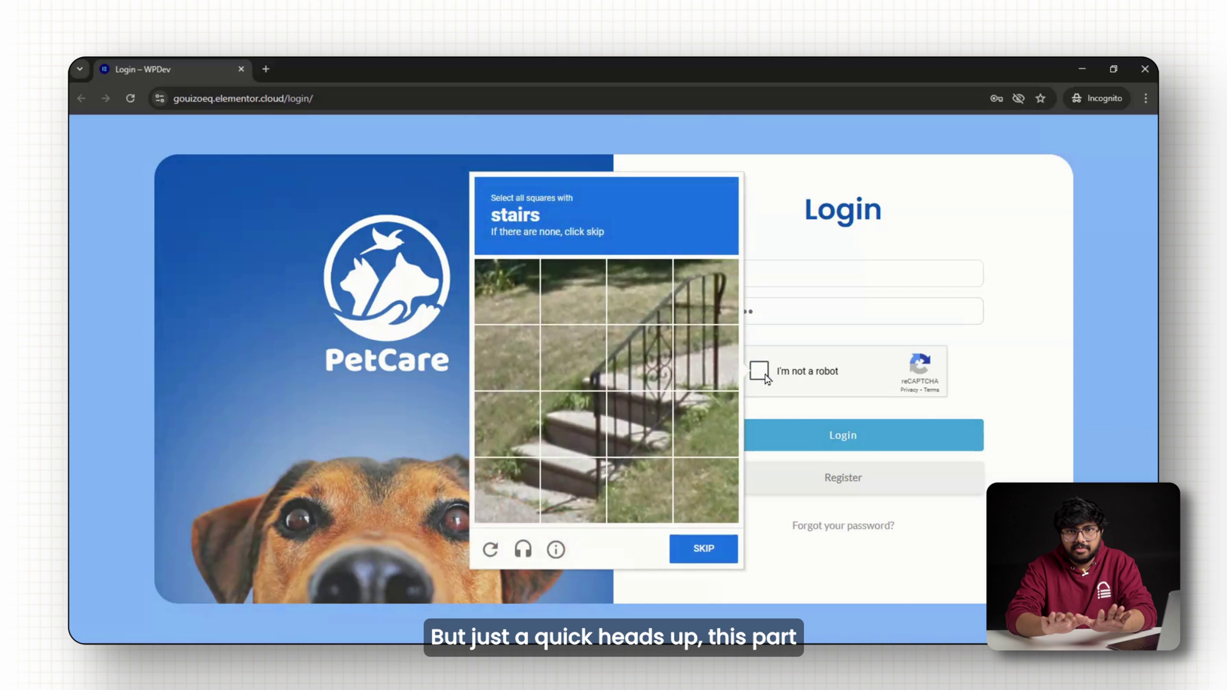
Select the seven stairs tiles in the reCAPTCHA challenge and submit them
left_click(657, 356)
left_click(690, 357)
left_click(660, 306)
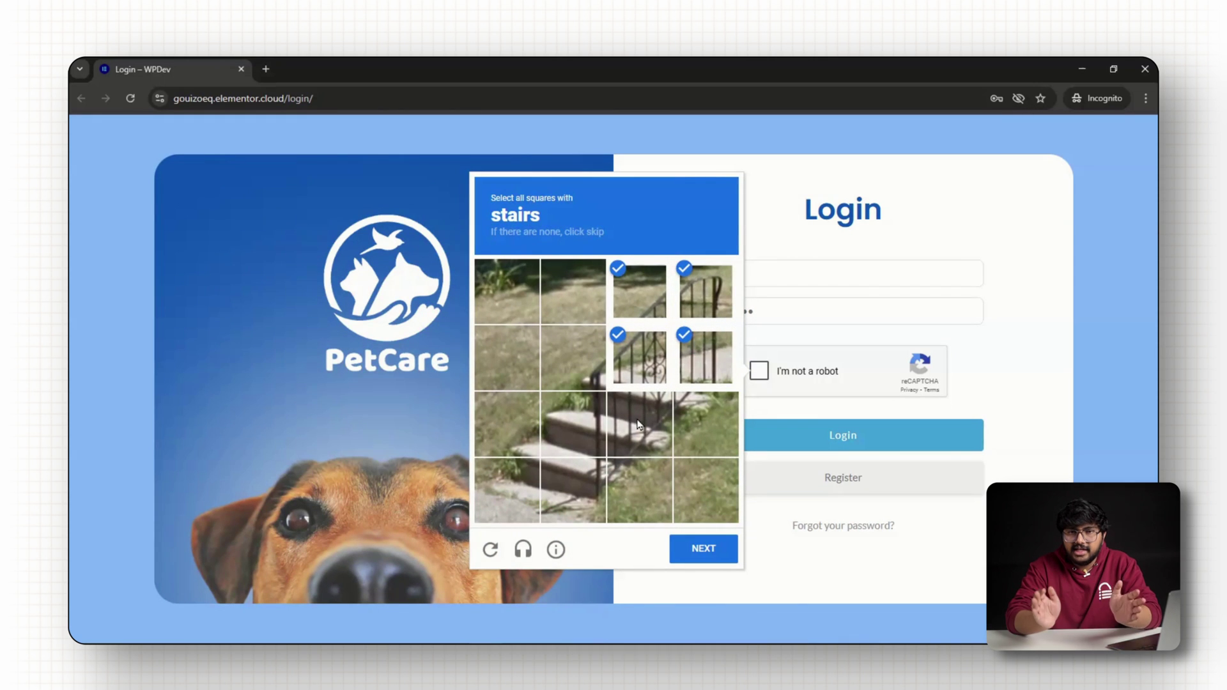
left_click(633, 428)
left_click(570, 425)
left_click(580, 367)
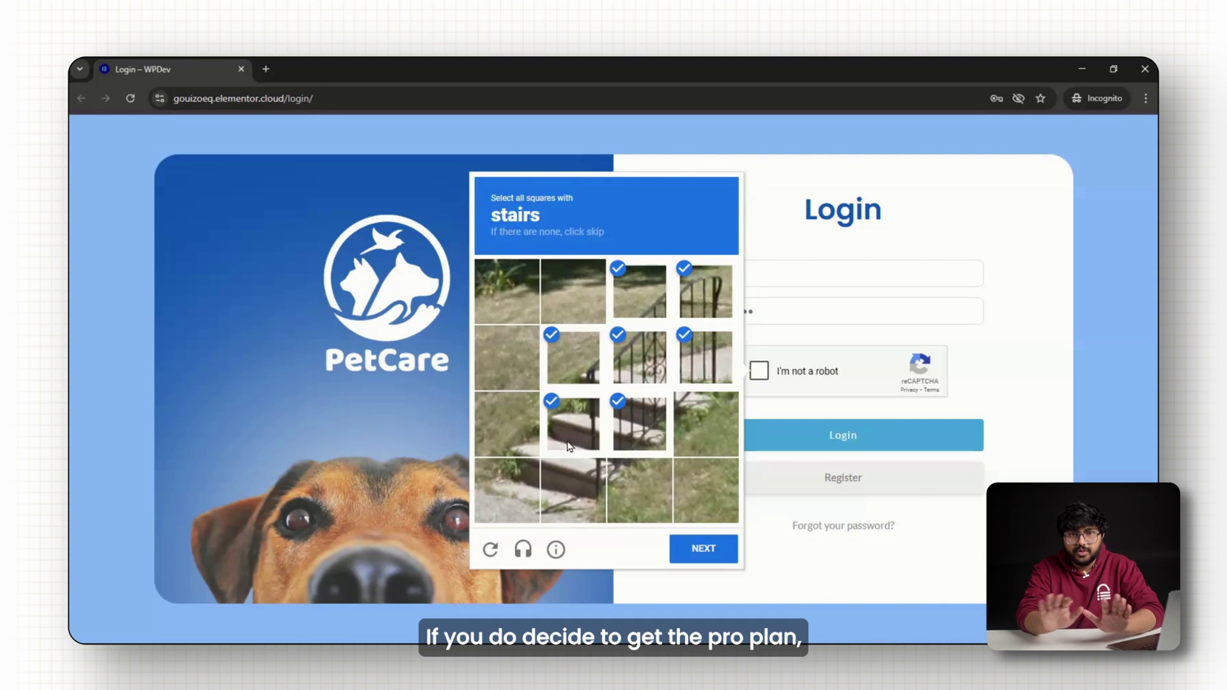
left_click(524, 489)
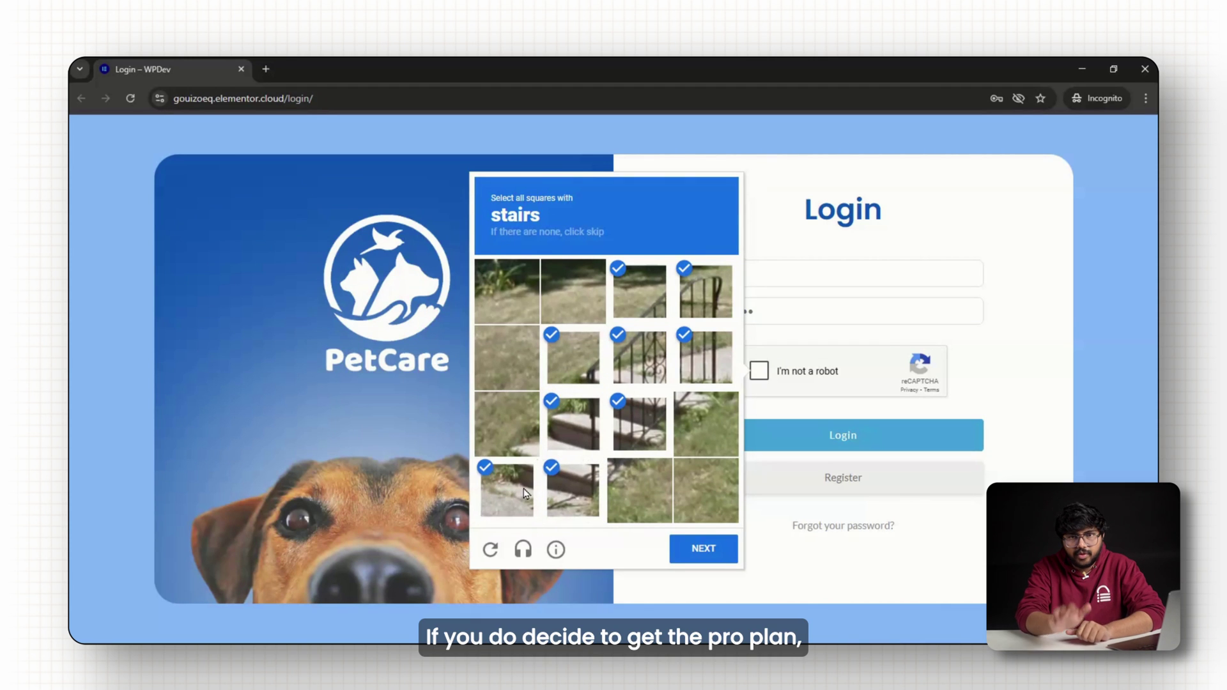
left_click(715, 550)
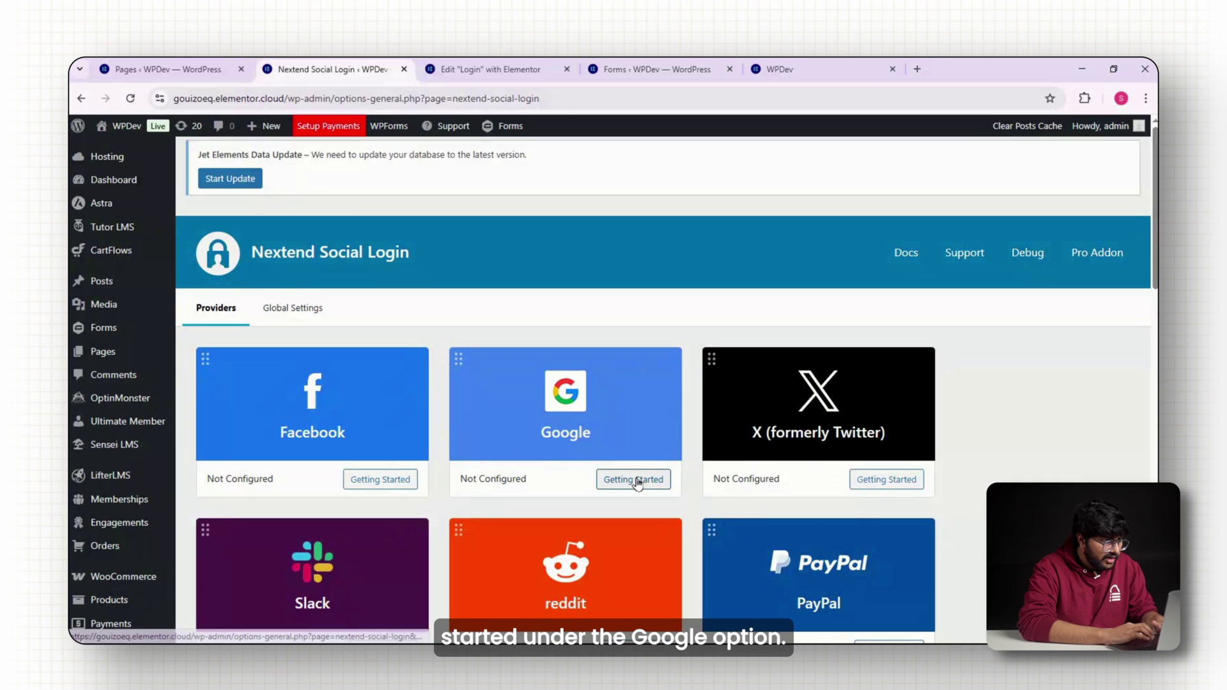
Open the Google provider's Getting Started guide in Nextend Social Login and scroll to the console link
left_click(633, 481)
scroll(632, 486, "down", 3)
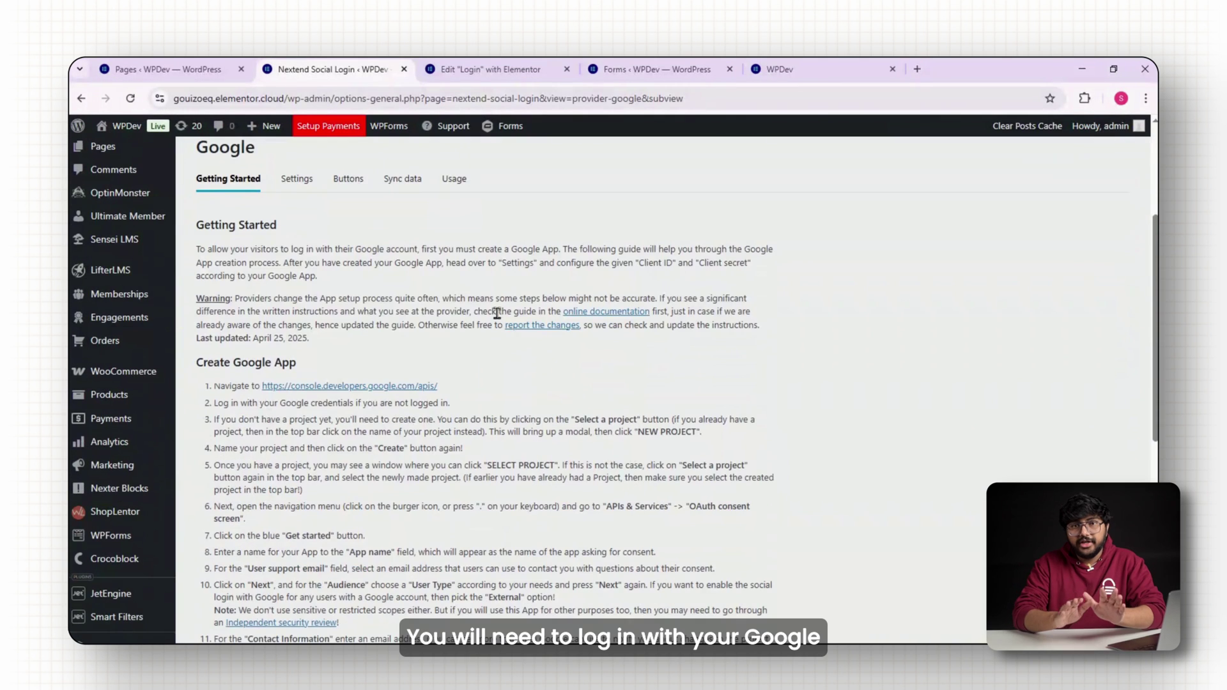
scroll(499, 313, "down", 1)
Switch to the second Google account and create a new Cloud project named 'Login Page'
left_click(363, 319)
left_click(740, 344)
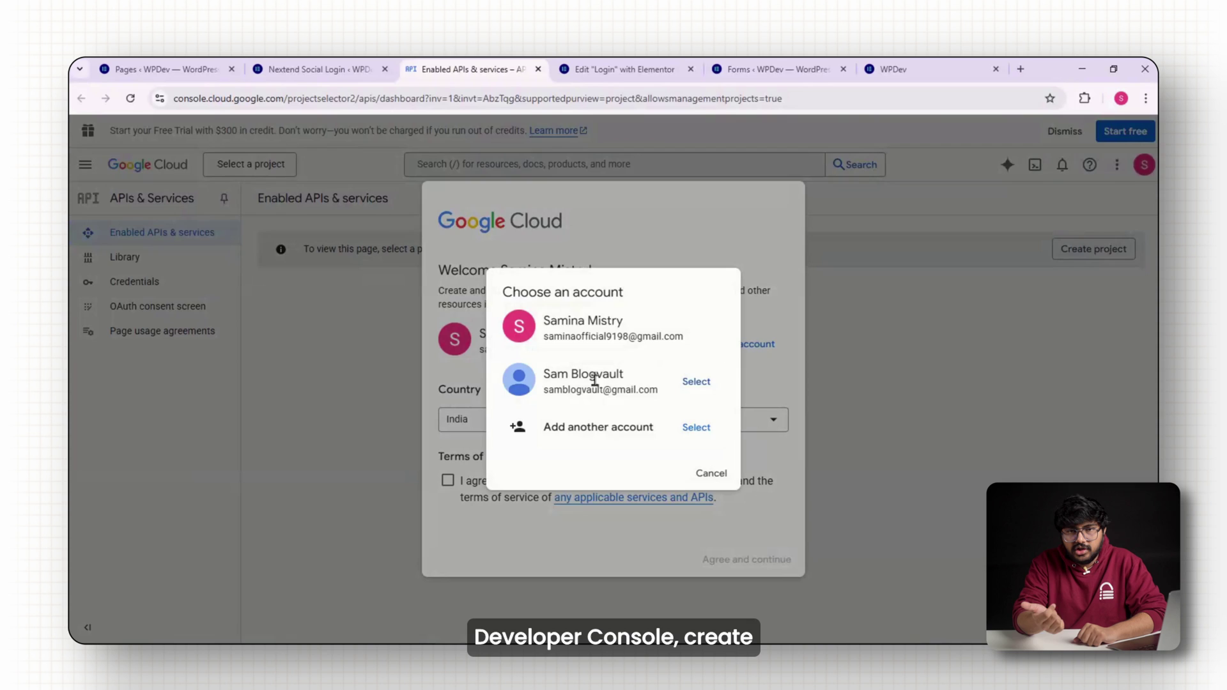
left_click(693, 381)
left_click(265, 167)
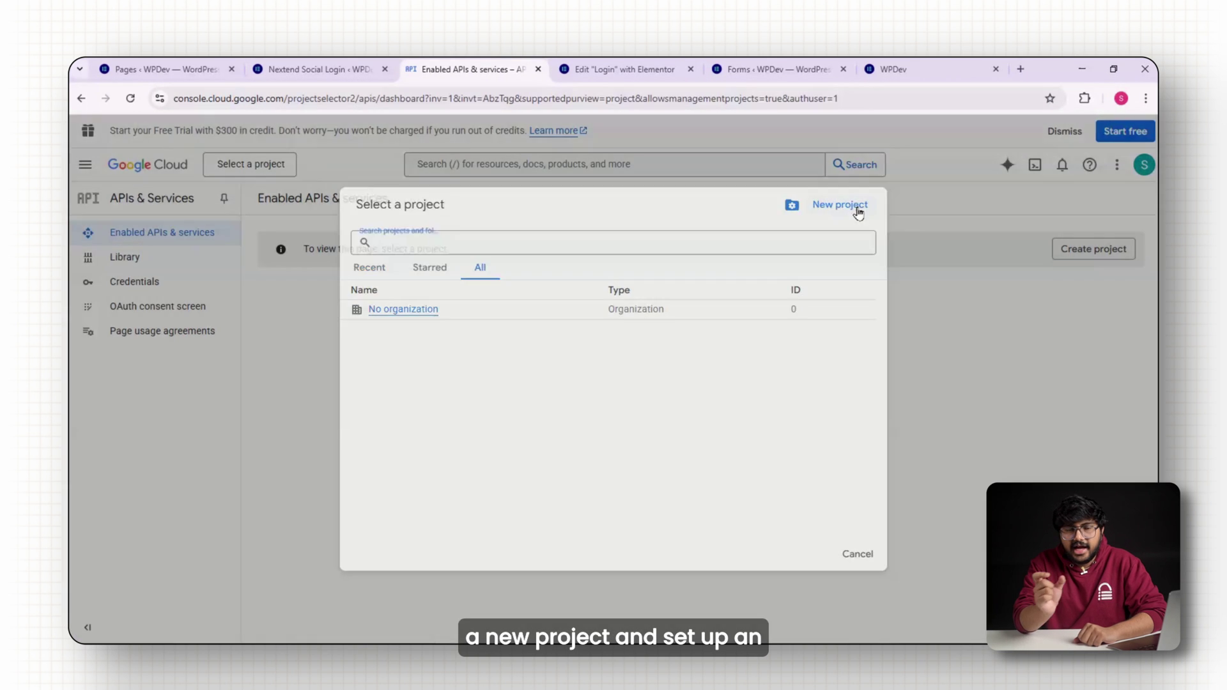
left_click(857, 209)
type("Login Page")
left_click(105, 440)
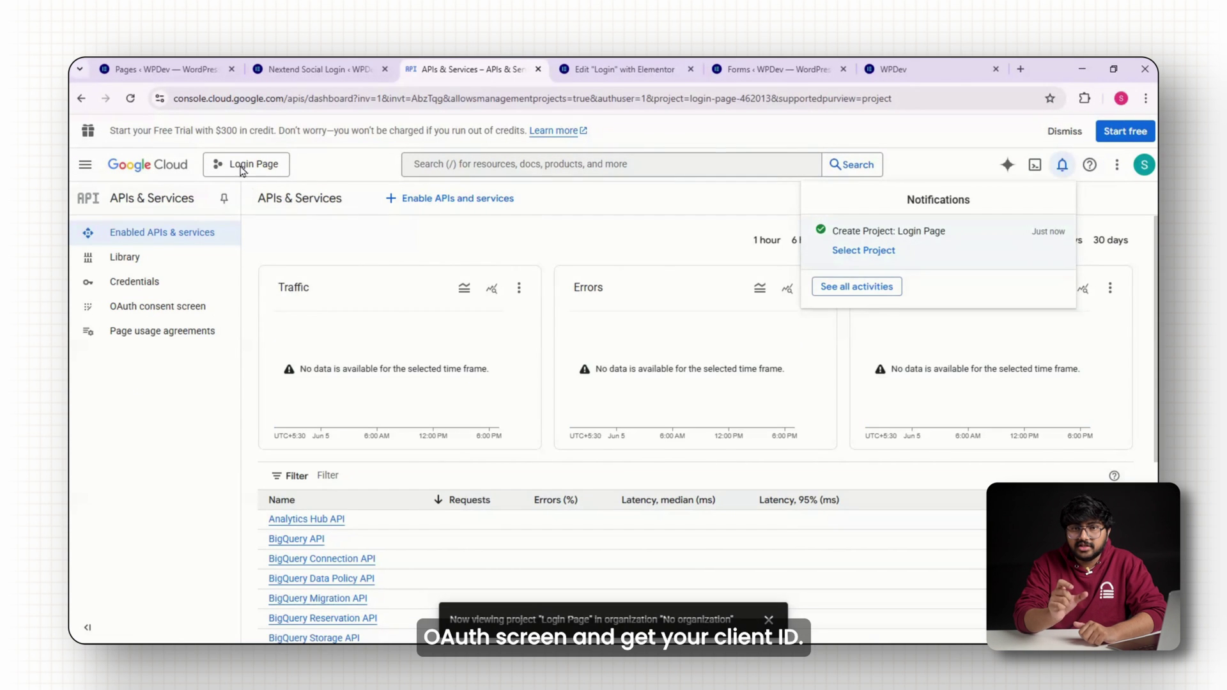
Create a Web application OAuth client with the site's Google login URL as its redirect URI
left_click(157, 306)
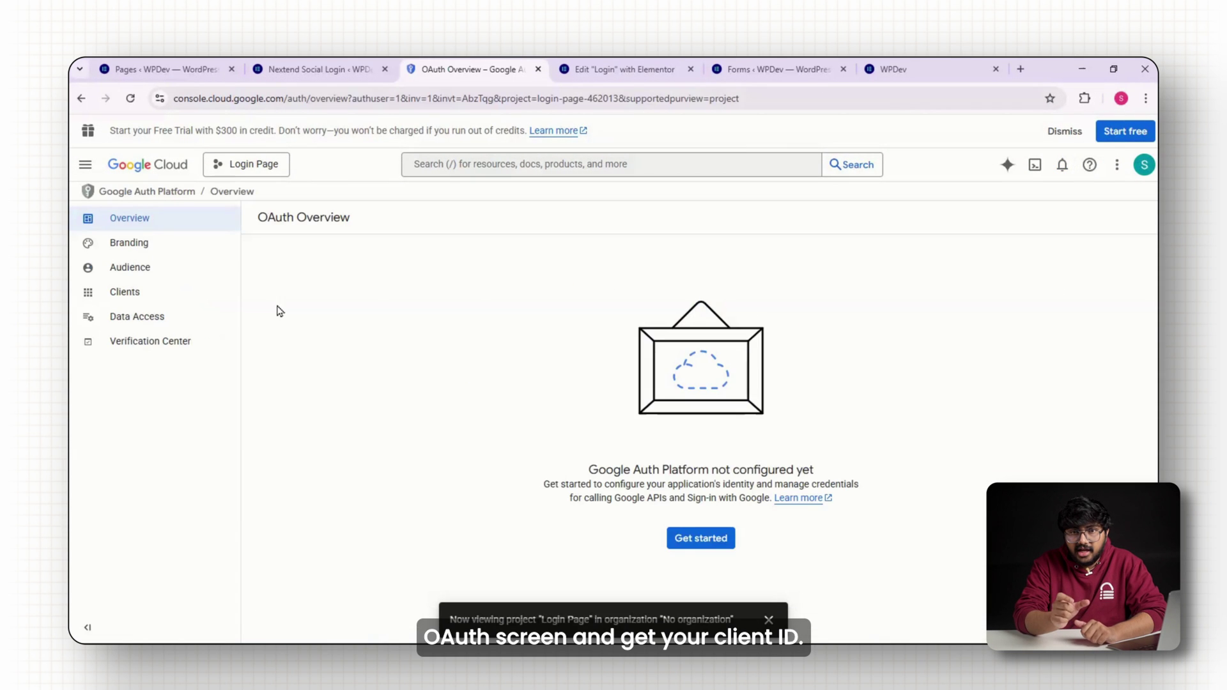
left_click(680, 539)
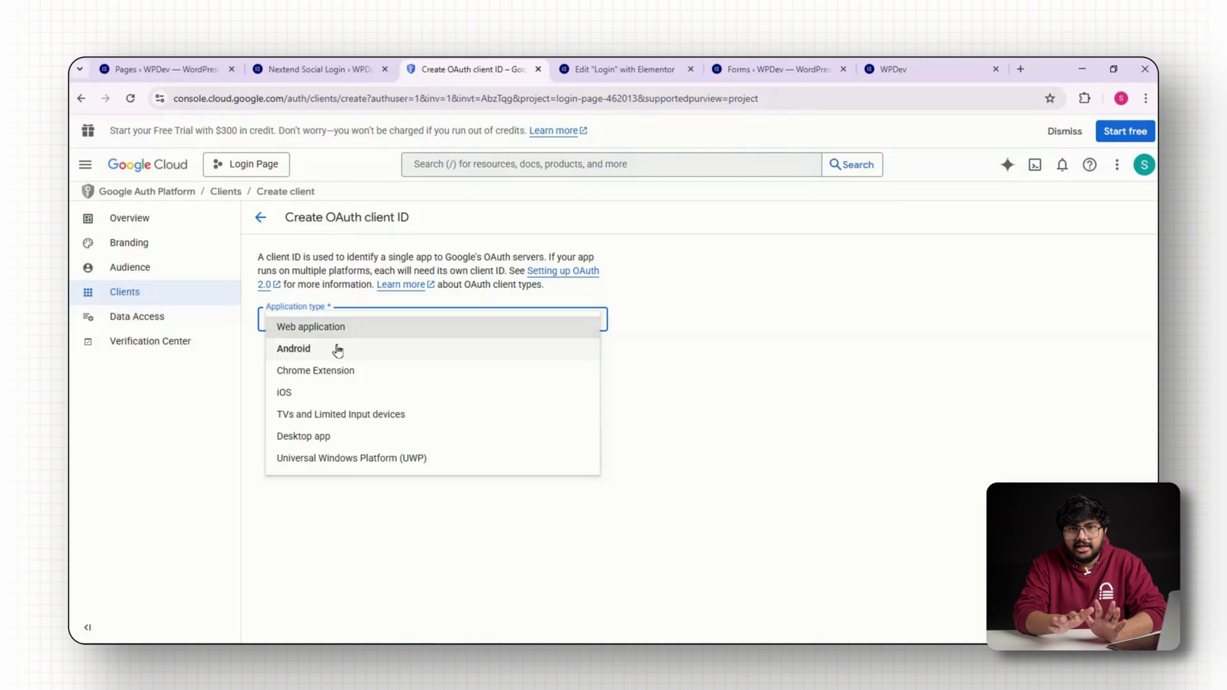
left_click(346, 327)
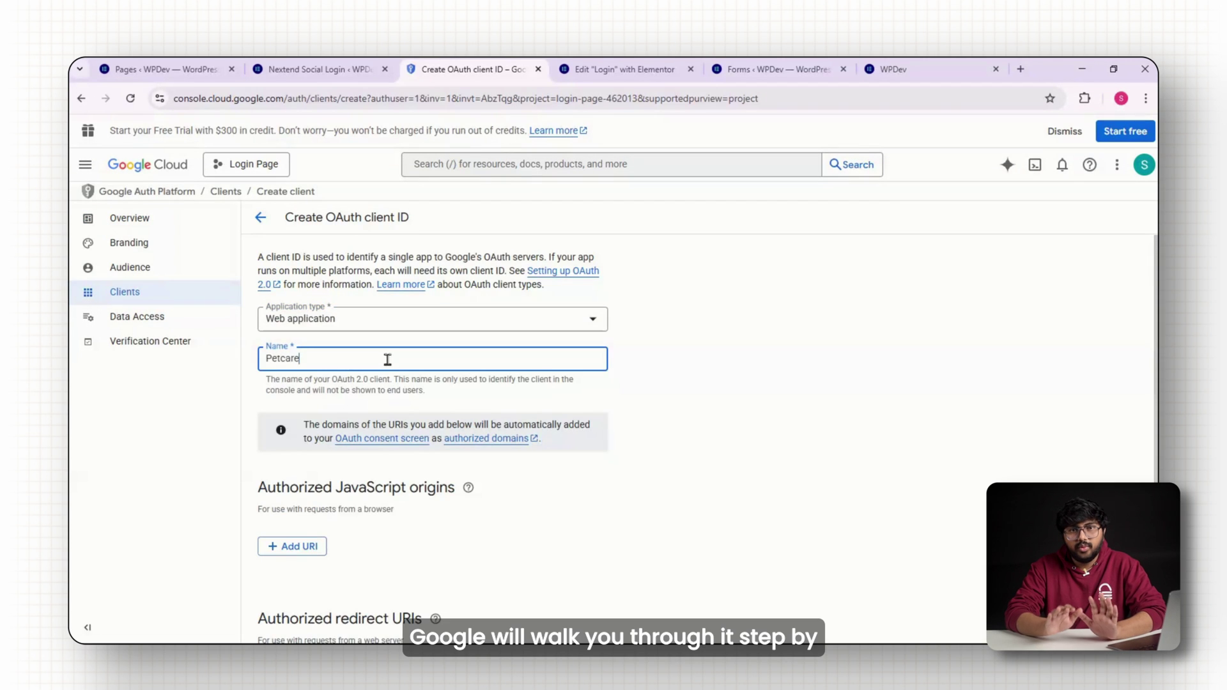
scroll(406, 376, "down", 3)
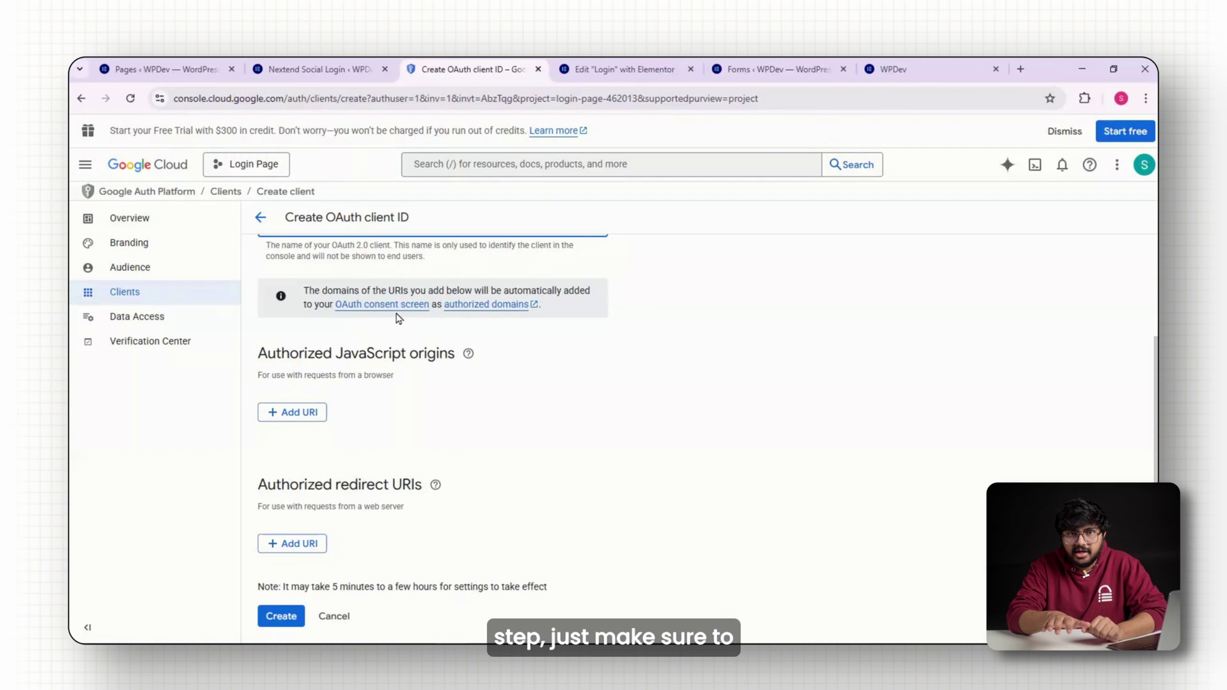
left_click(319, 543)
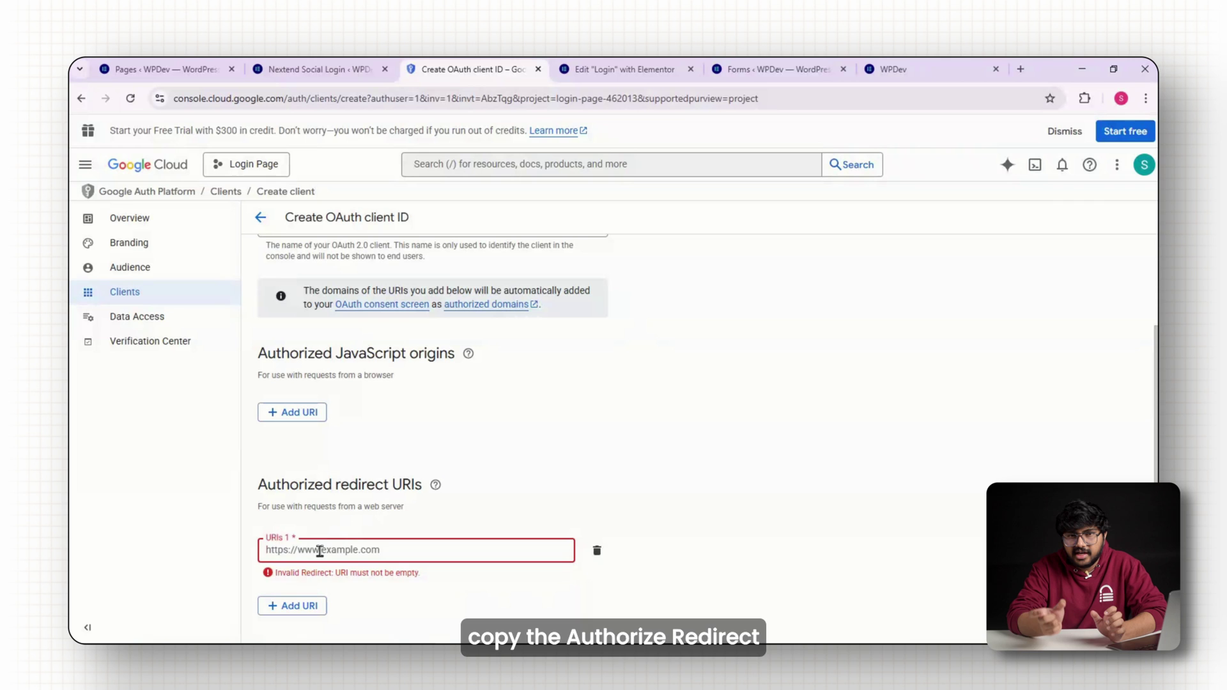
type("https://gouizoeq.elementor.cloud/wp-login.php?loginSocial=google")
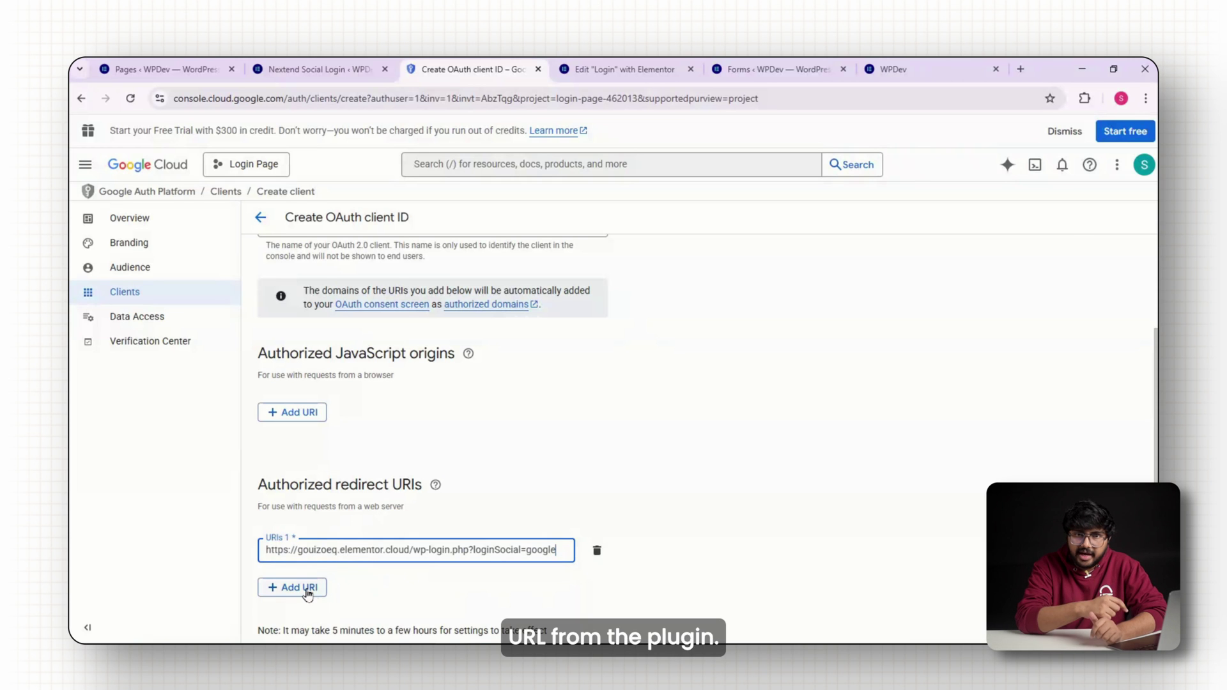
scroll(307, 595, "down", 1)
left_click(282, 616)
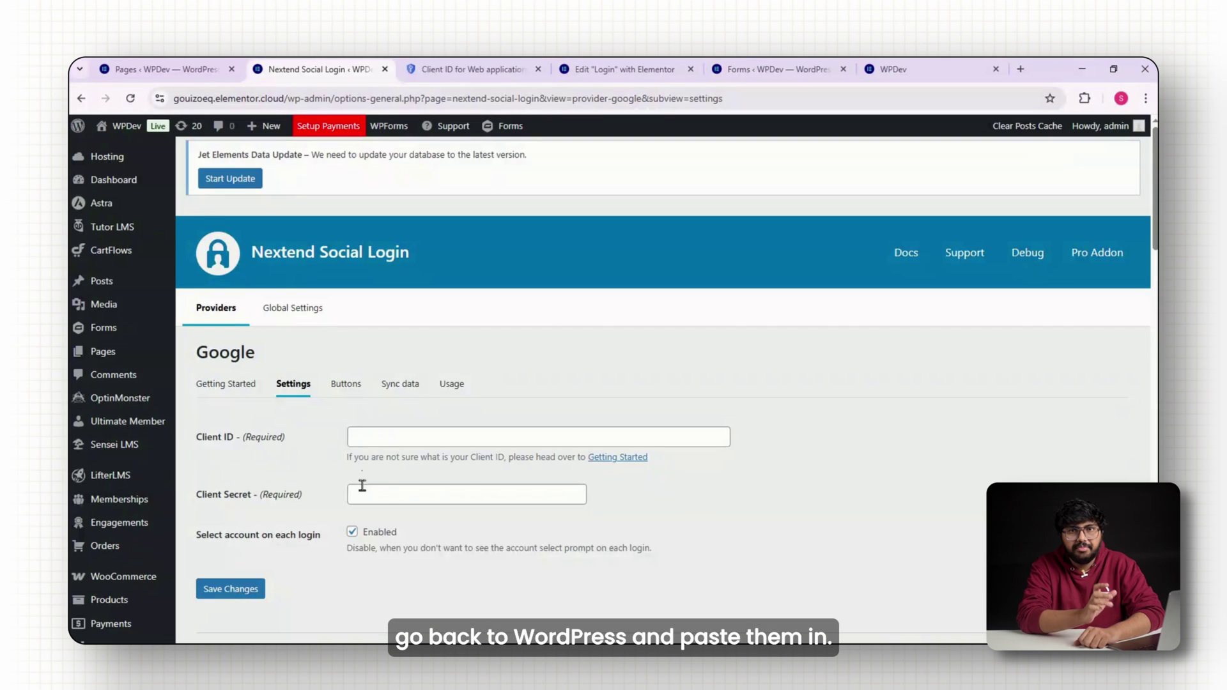
Paste the Google client ID and client secret into Nextend's Google settings and save
left_click(365, 437)
key("ctrl+v")
left_click(428, 494)
key("ctrl+v")
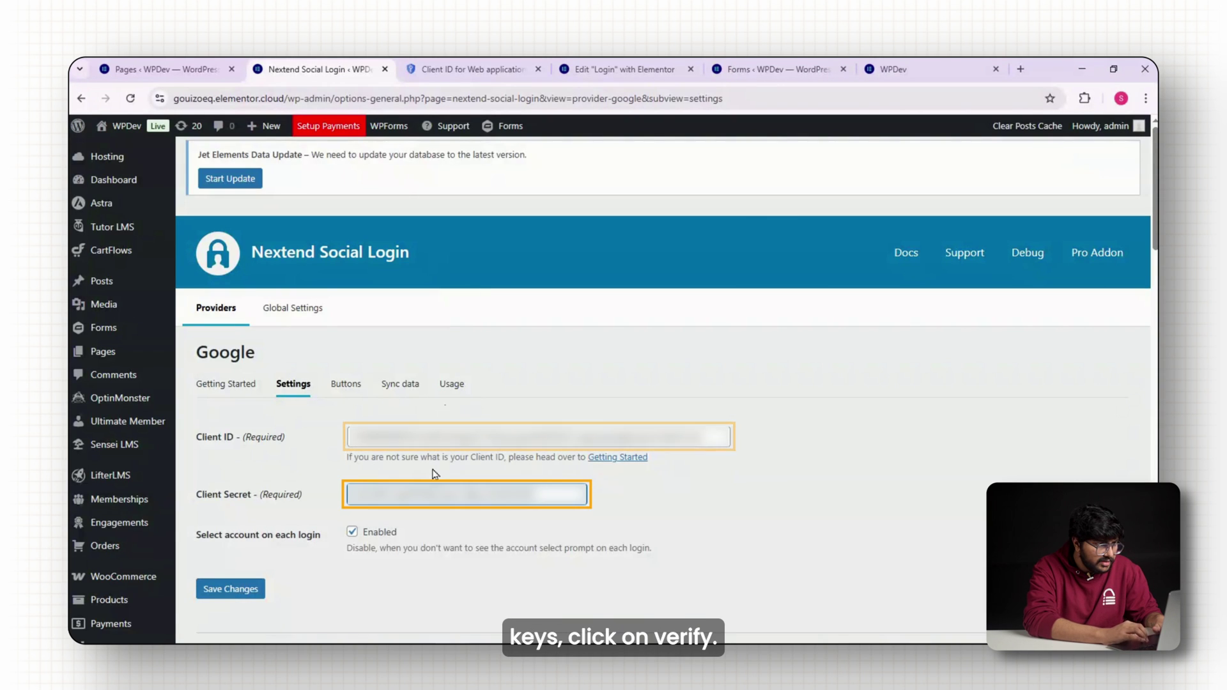
left_click(231, 589)
Verify the Google login settings, then review the Google profile sync options
left_click(309, 339)
left_click(751, 392)
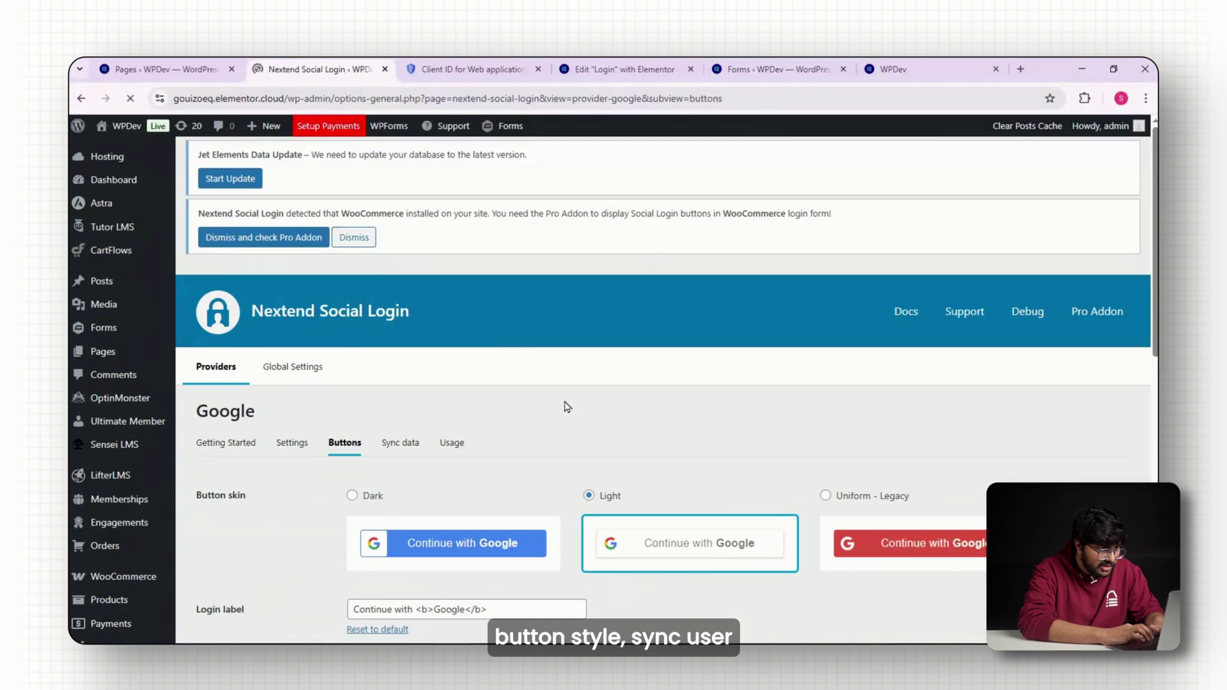
scroll(649, 415, "down", 2)
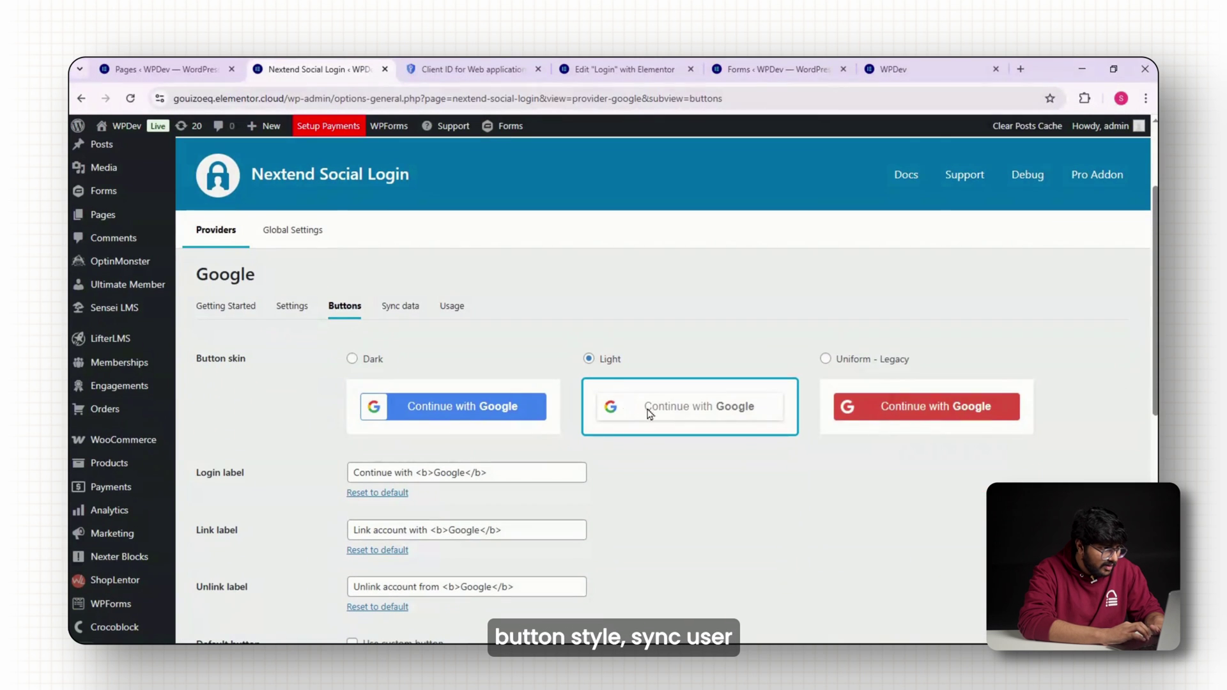
left_click(400, 306)
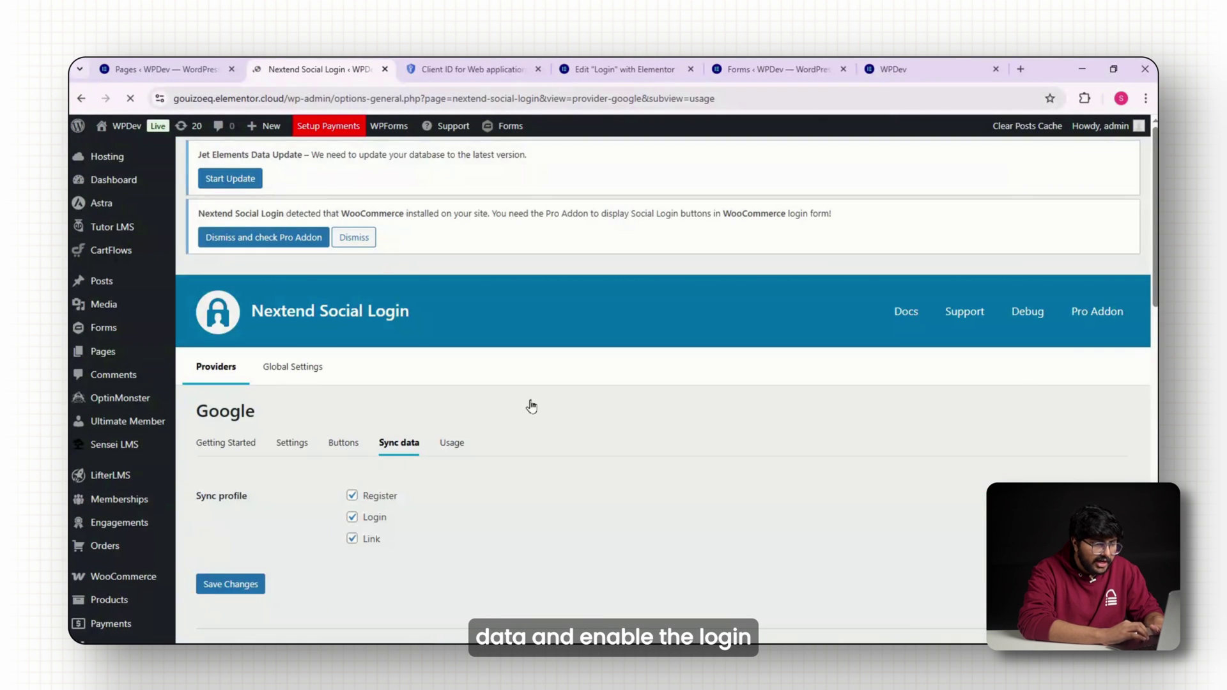
scroll(231, 391, "down", 2)
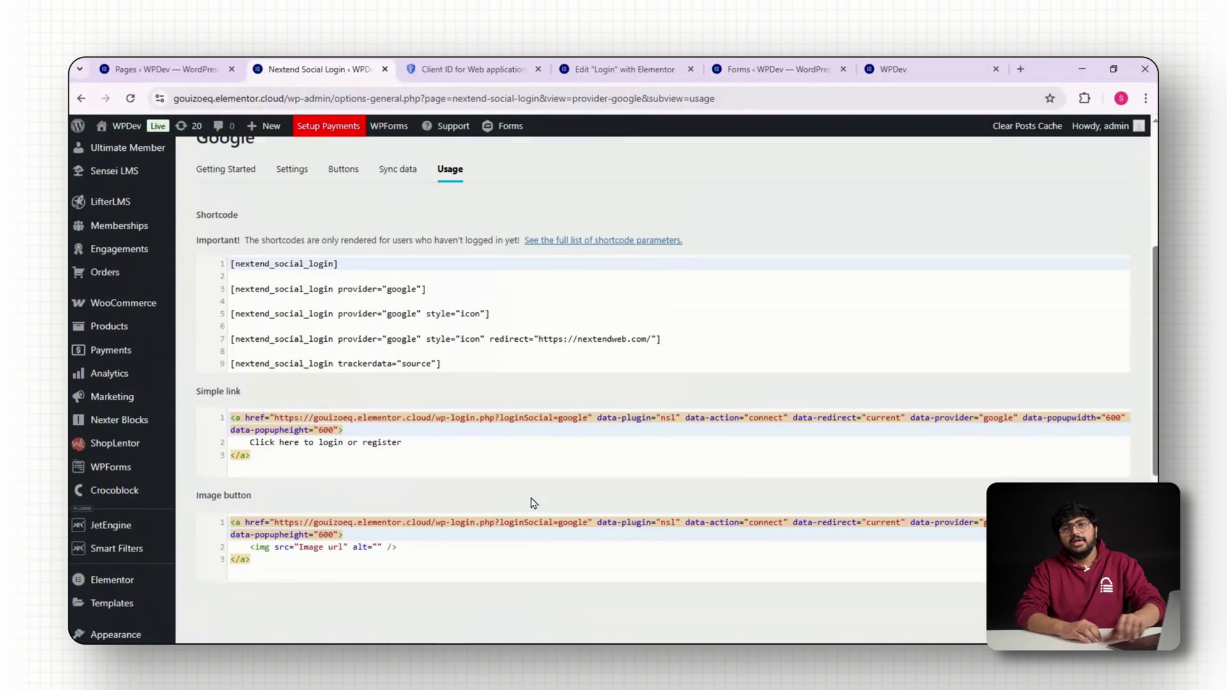
scroll(437, 509, "up", 4)
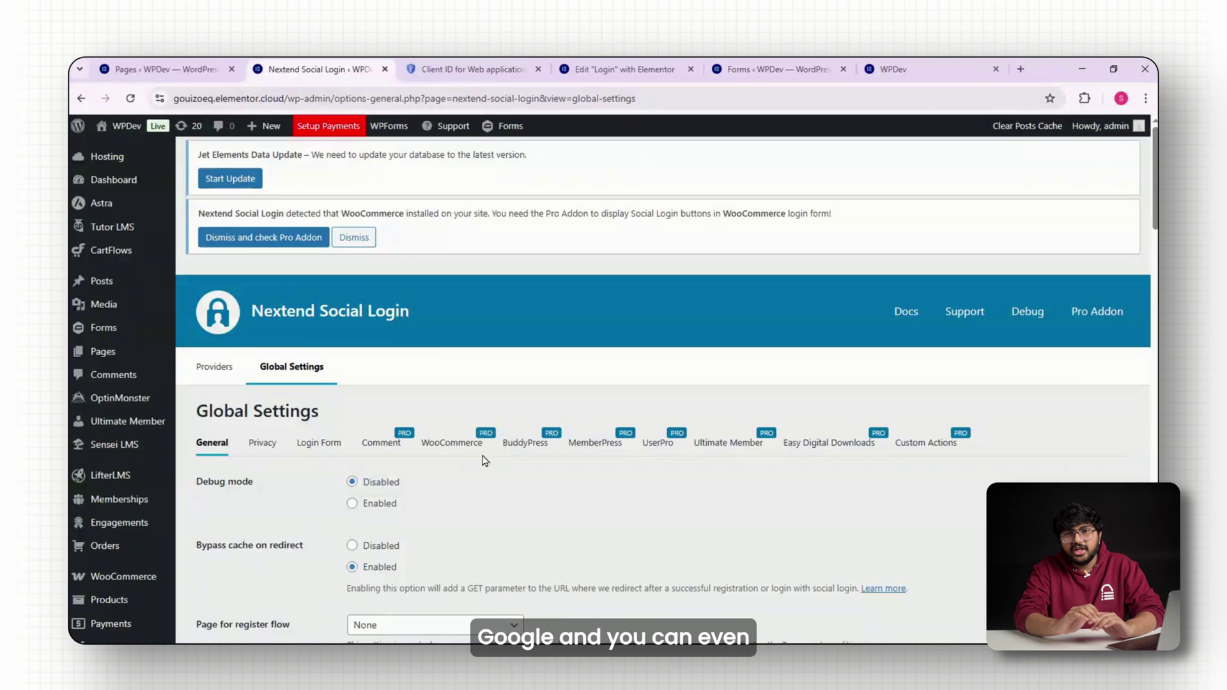
scroll(450, 473, "down", 3)
scroll(286, 436, "down", 3)
scroll(275, 473, "up", 3)
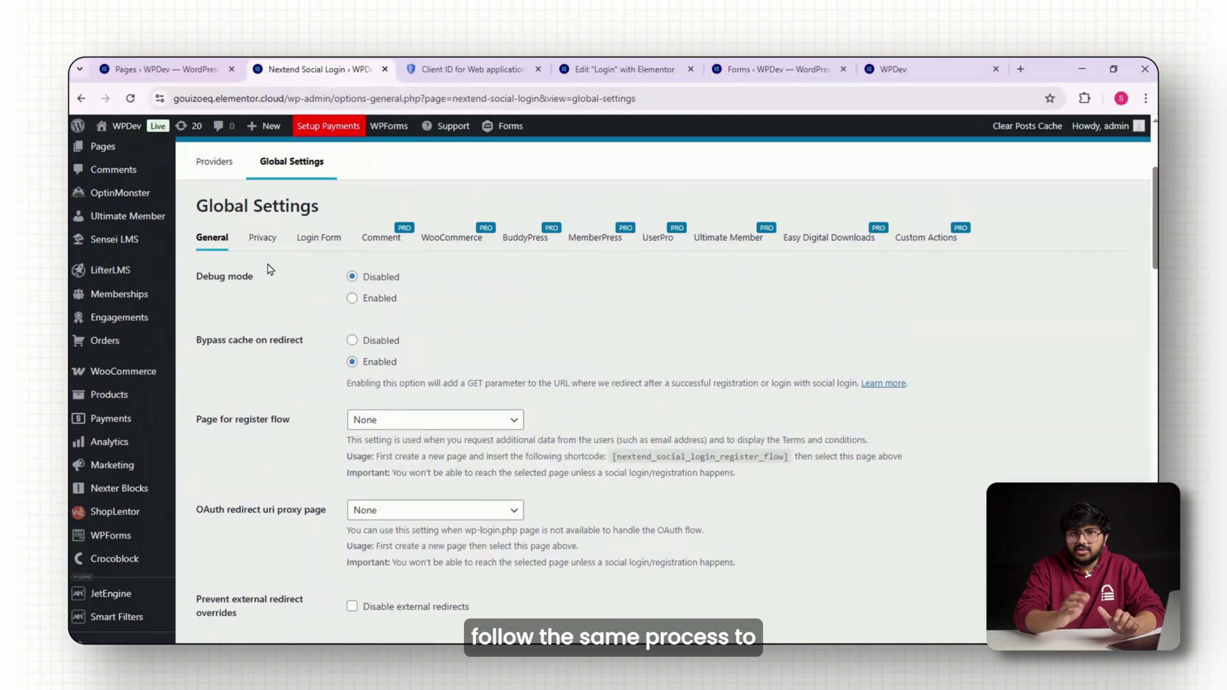